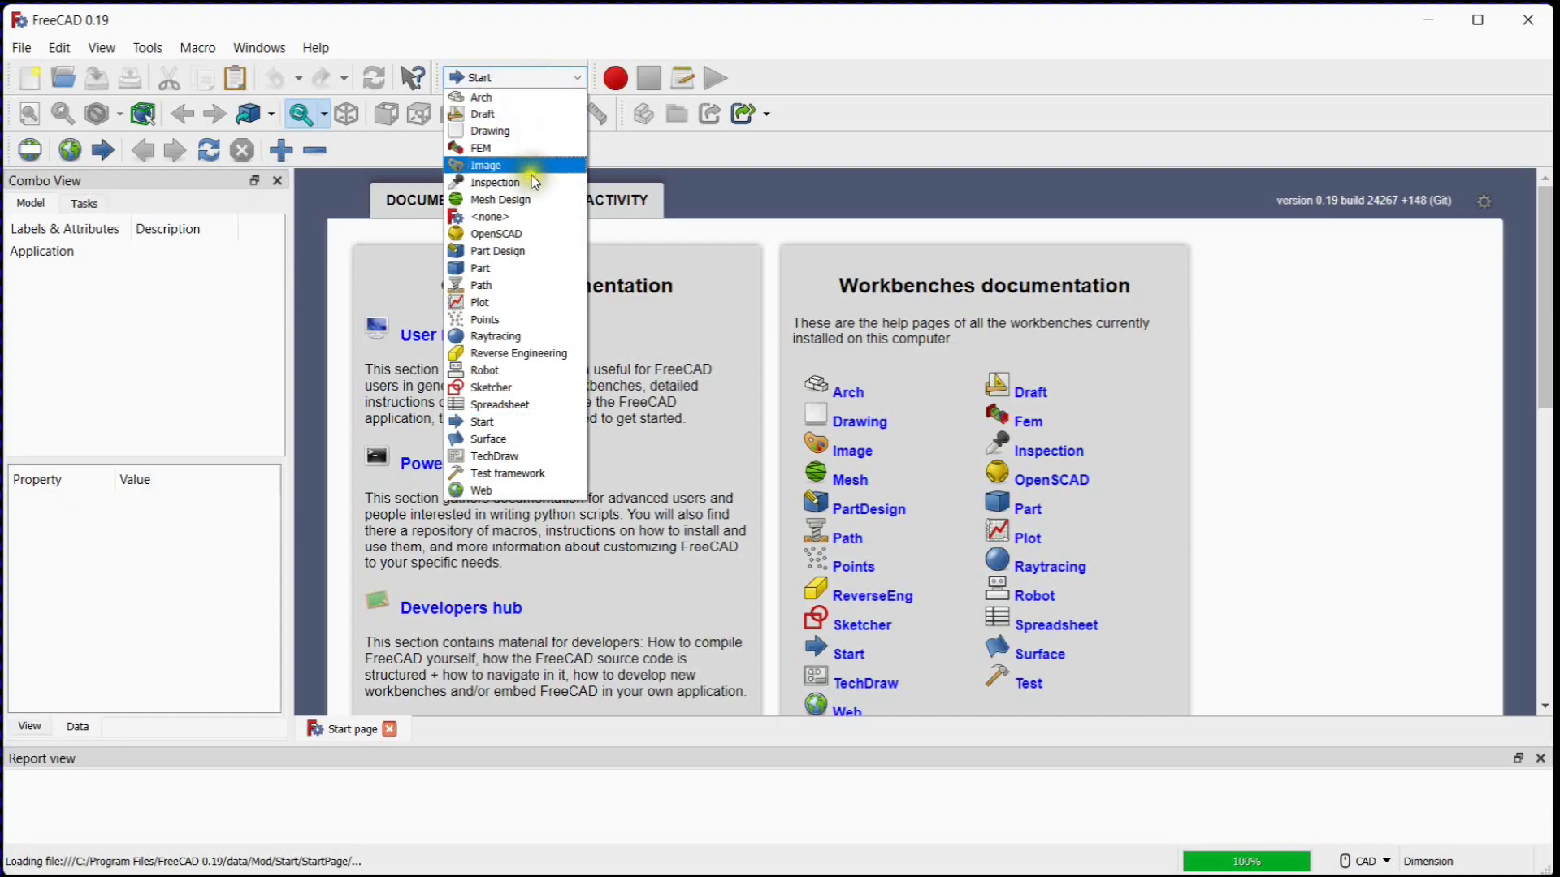
Step: Switch to the Part Design workbench, create a new document with a part container and show its model tree
{"action": "left_click", "coordinate": [533, 250]}
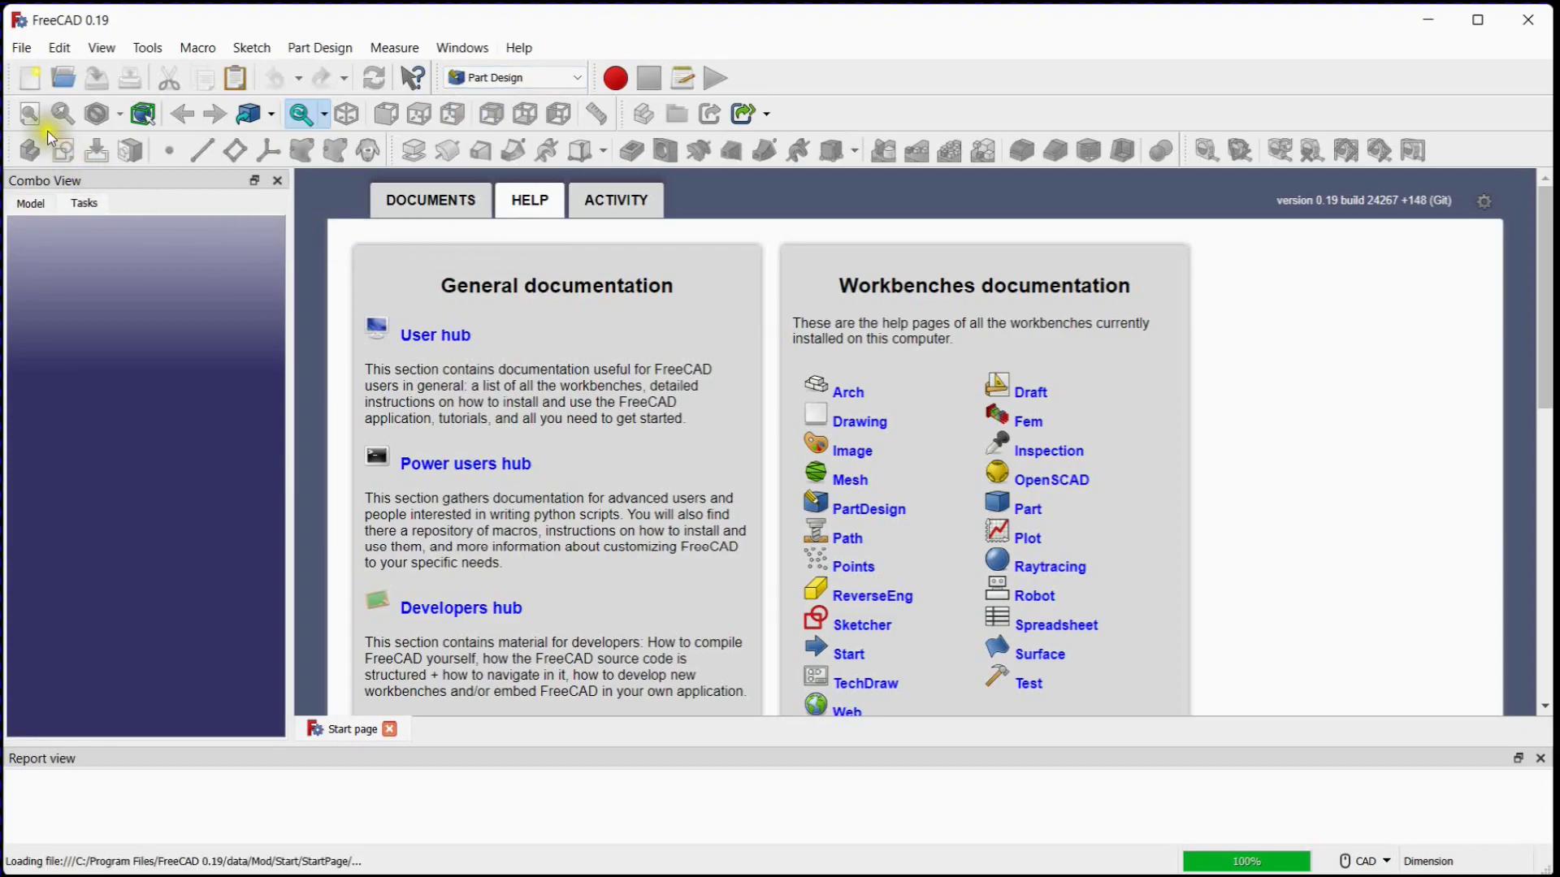
{"action": "left_click", "coordinate": [29, 80]}
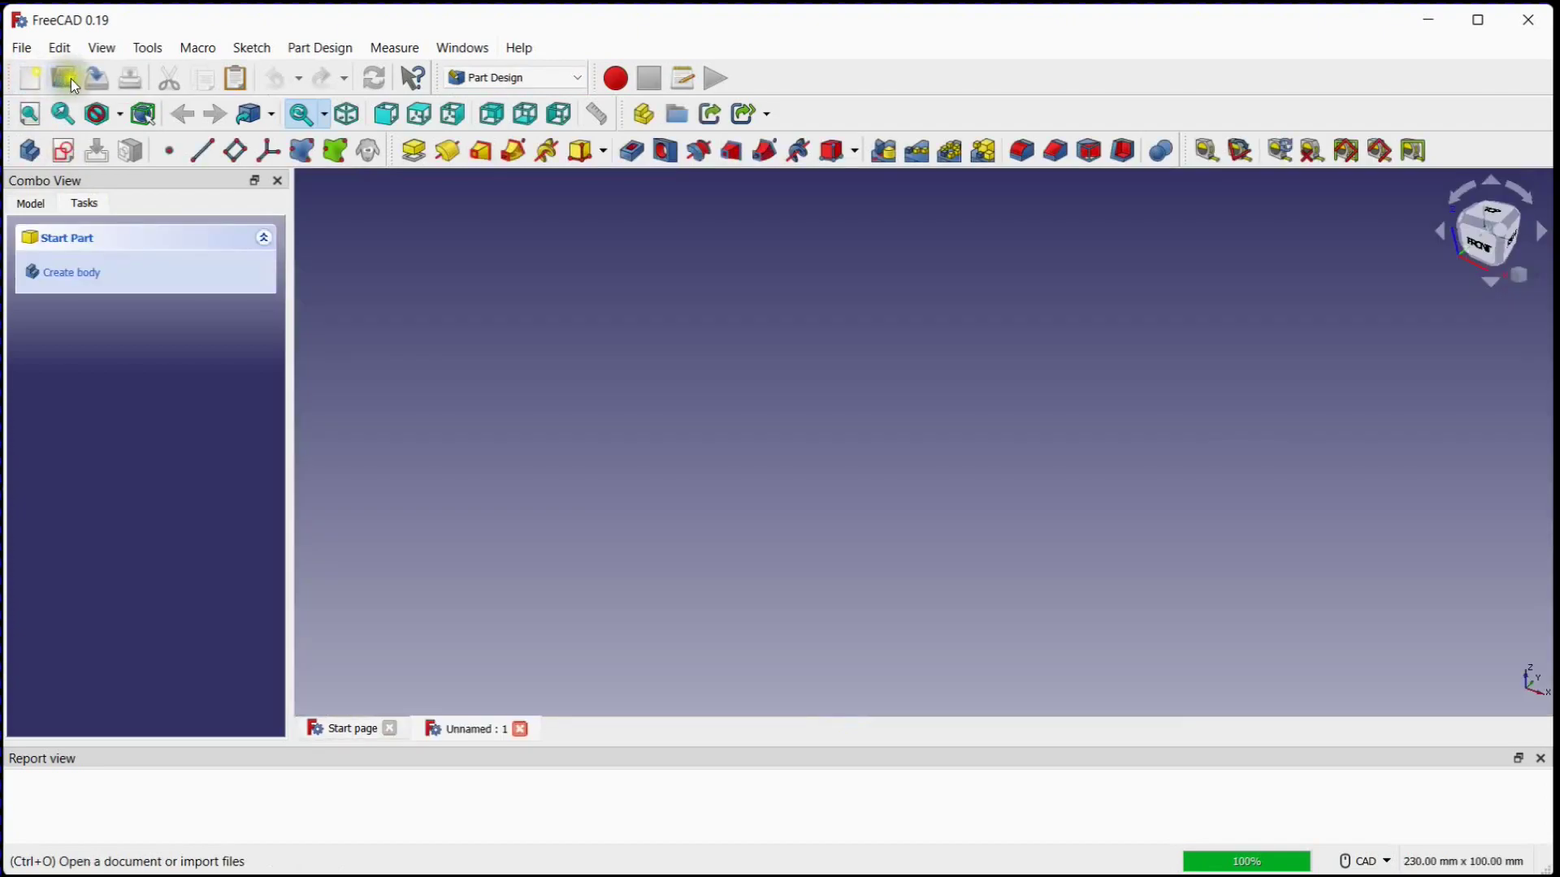
{"action": "left_click", "coordinate": [644, 116]}
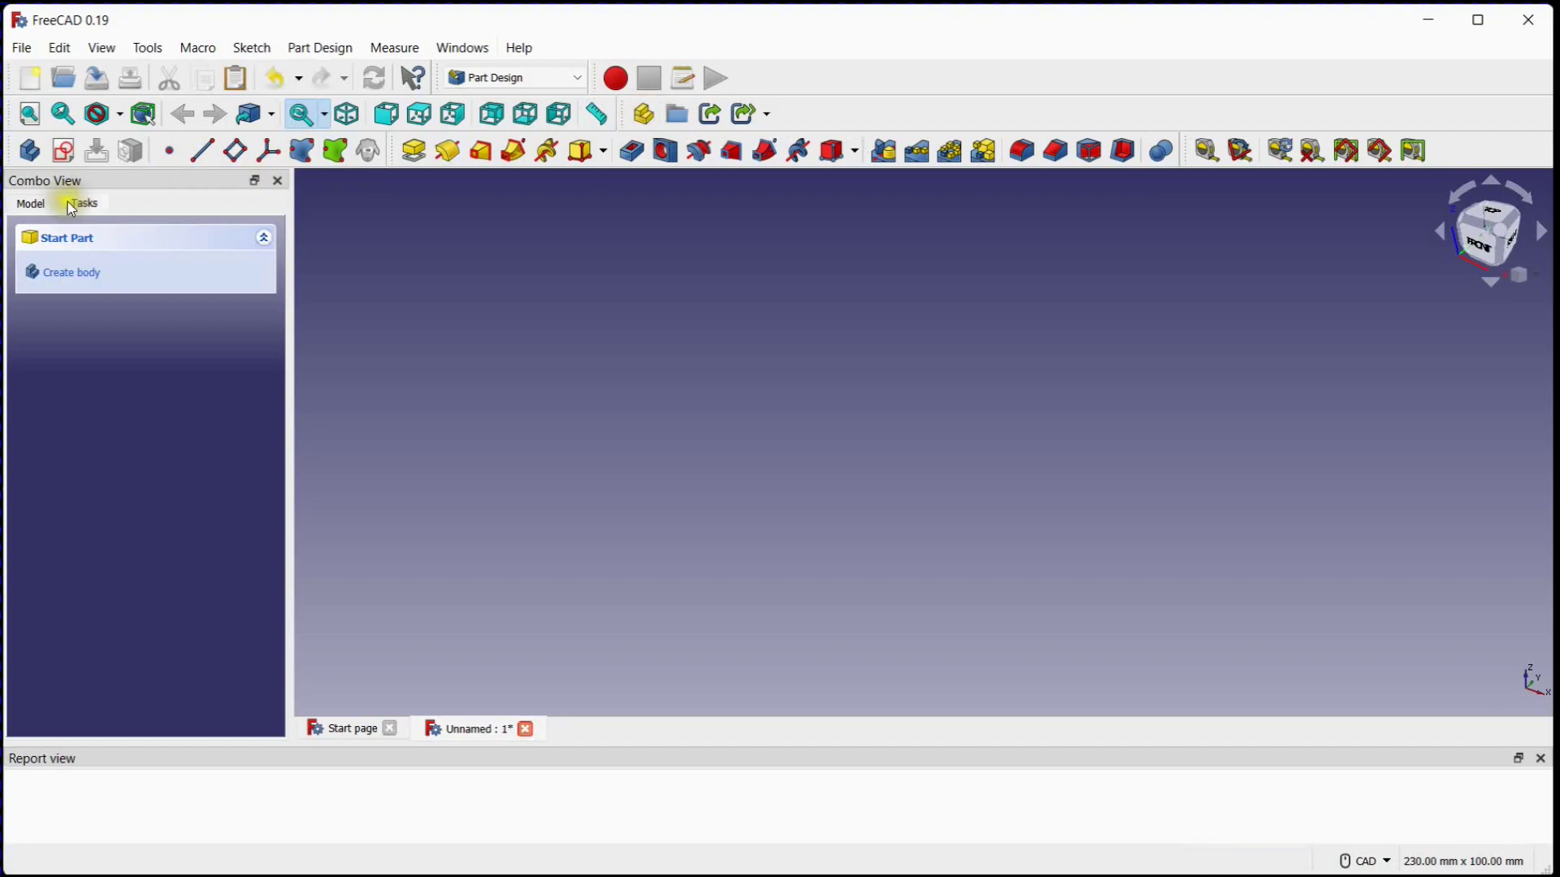
{"action": "left_click", "coordinate": [36, 202]}
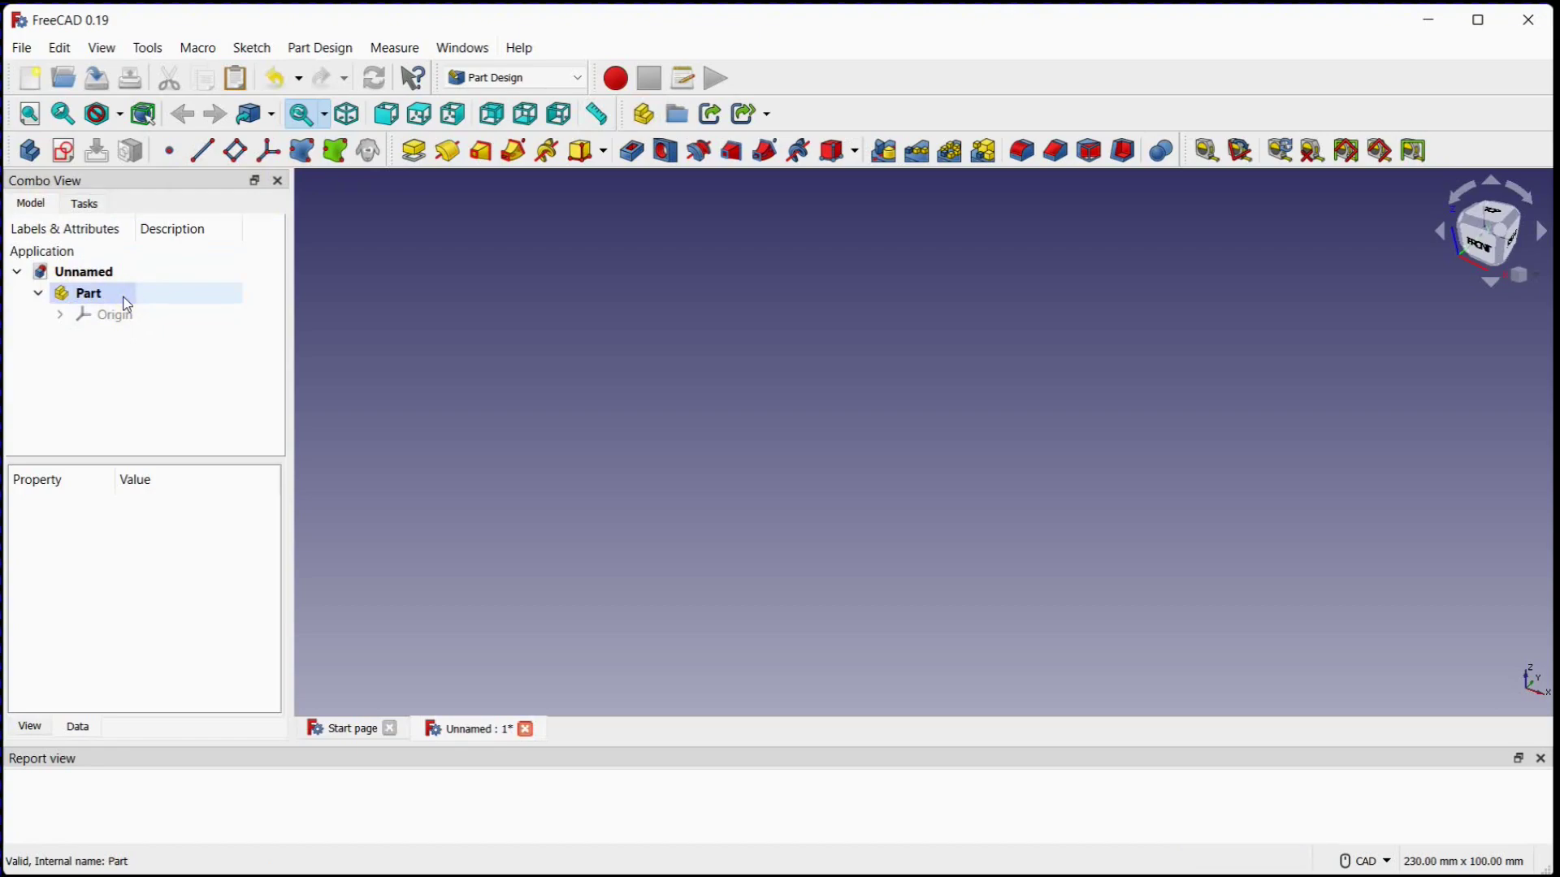
Step: Create a body inside the part and rename it Body-1
{"action": "left_click", "coordinate": [37, 161]}
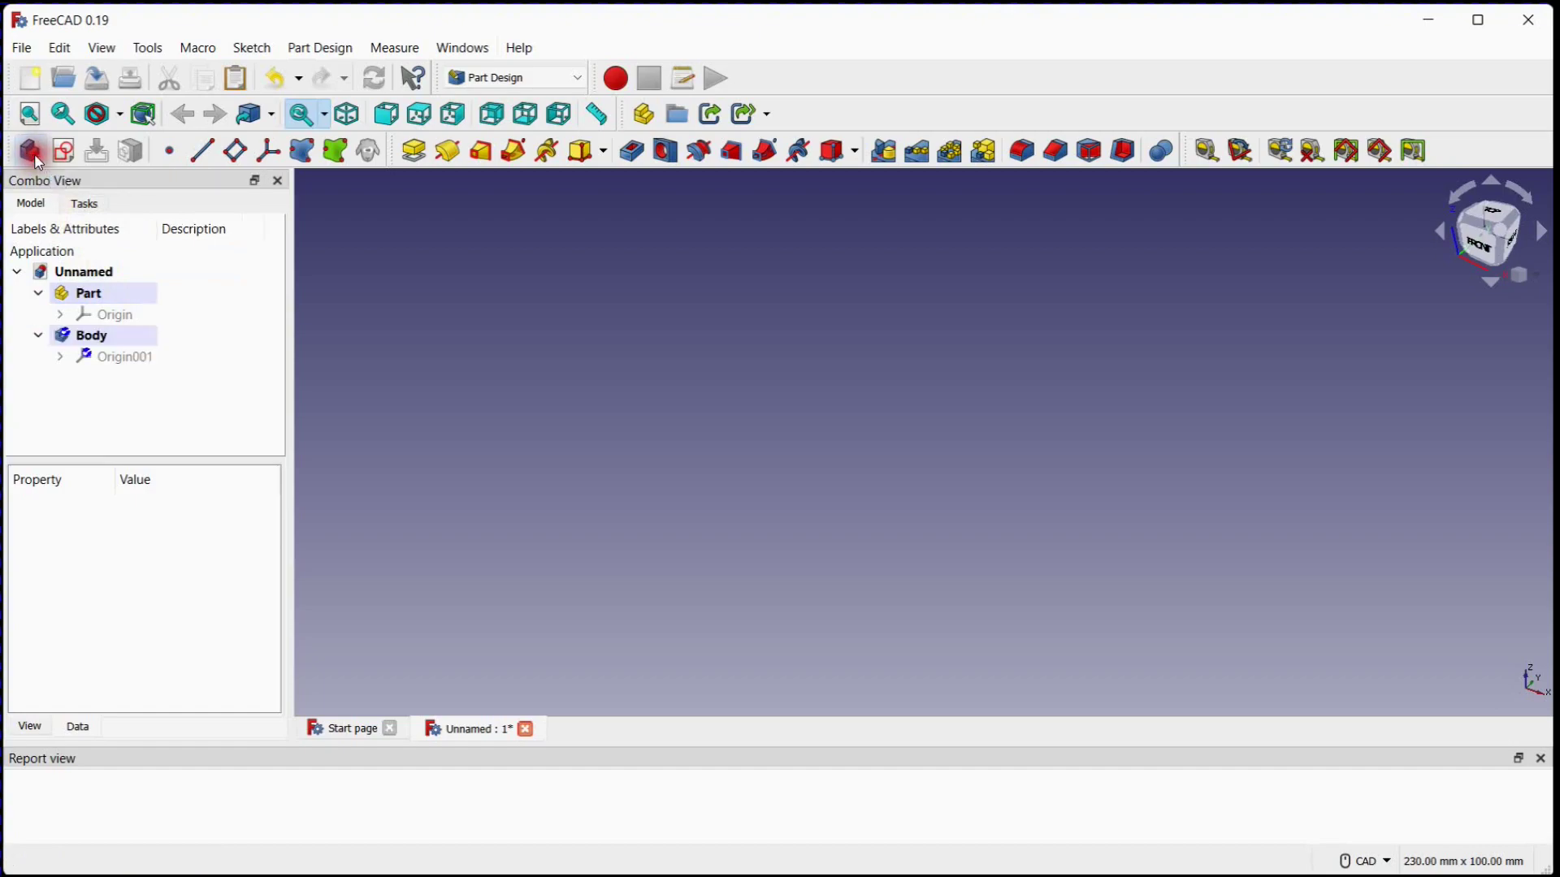
{"action": "right_click", "coordinate": [128, 337]}
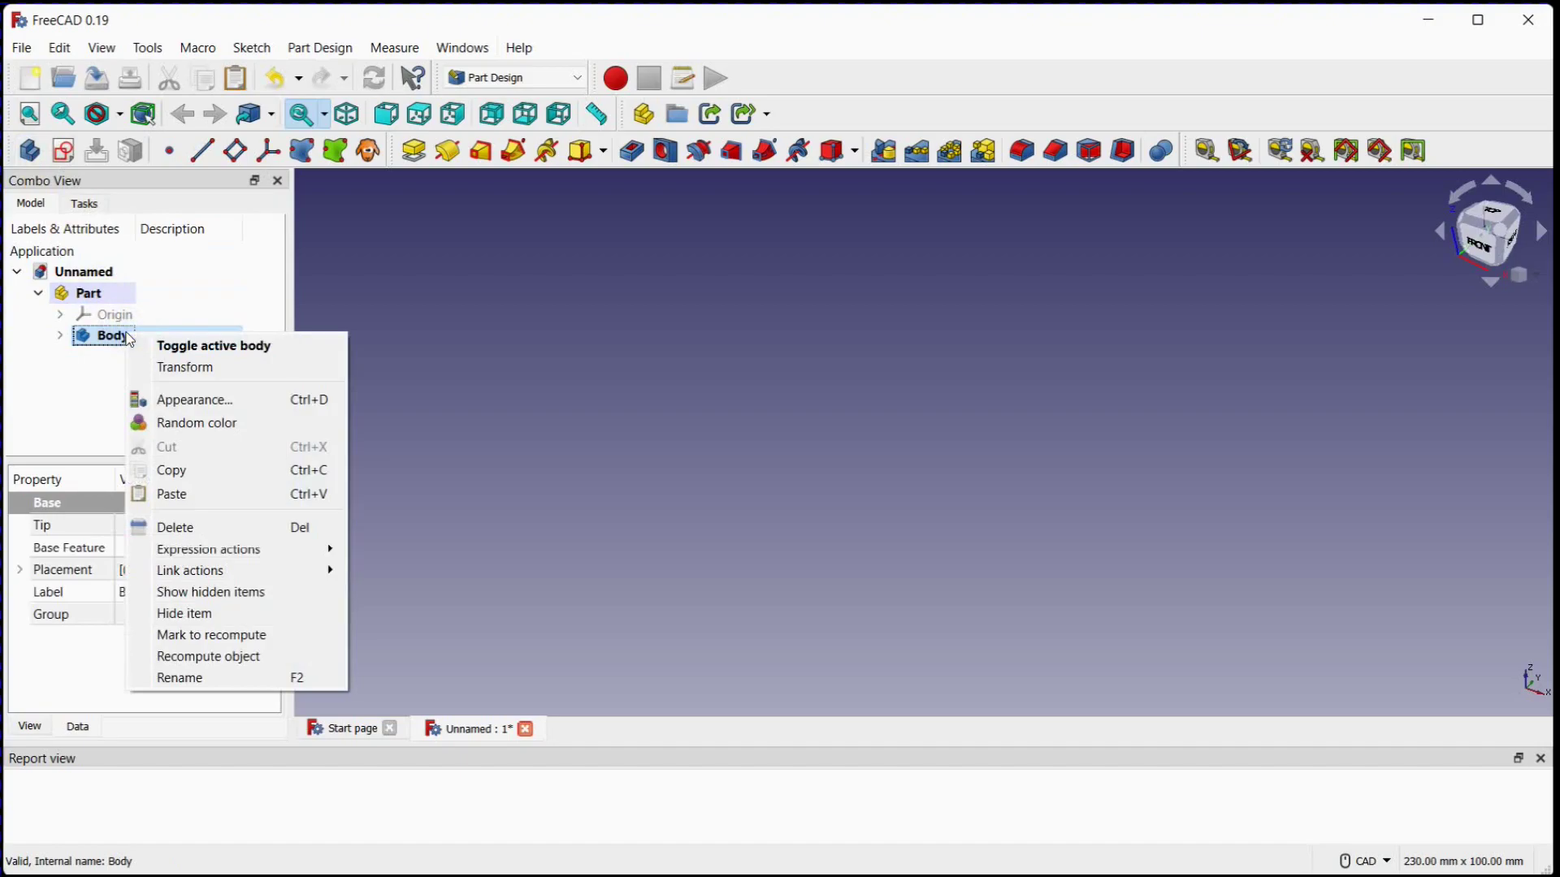
{"action": "left_click", "coordinate": [220, 681]}
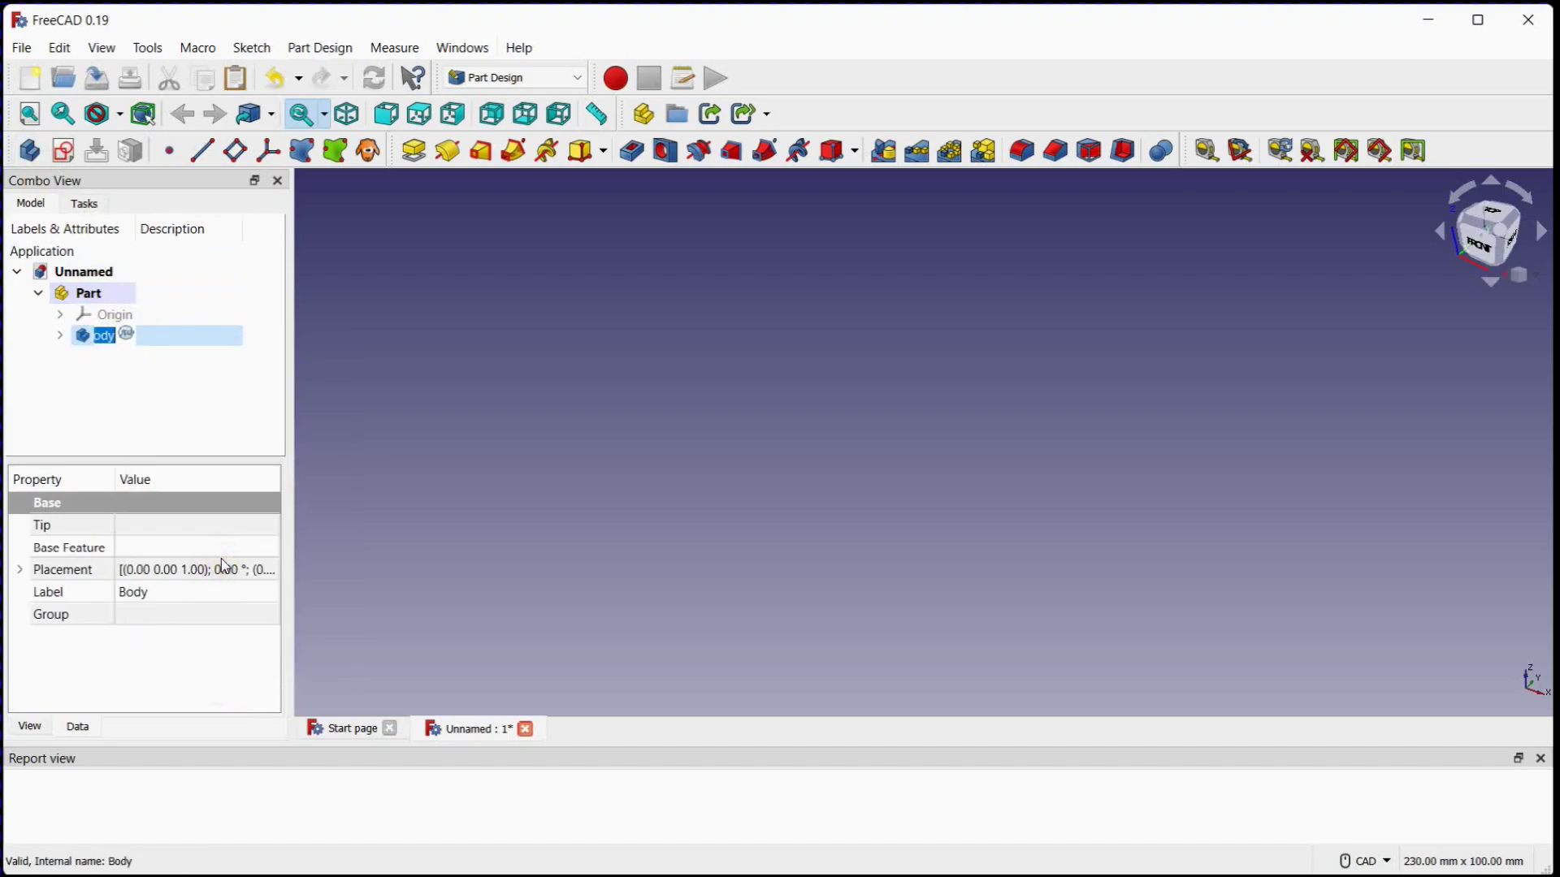
{"action": "key", "text": "End"}
{"action": "type", "text": "-1"}
{"action": "key", "text": "Return"}
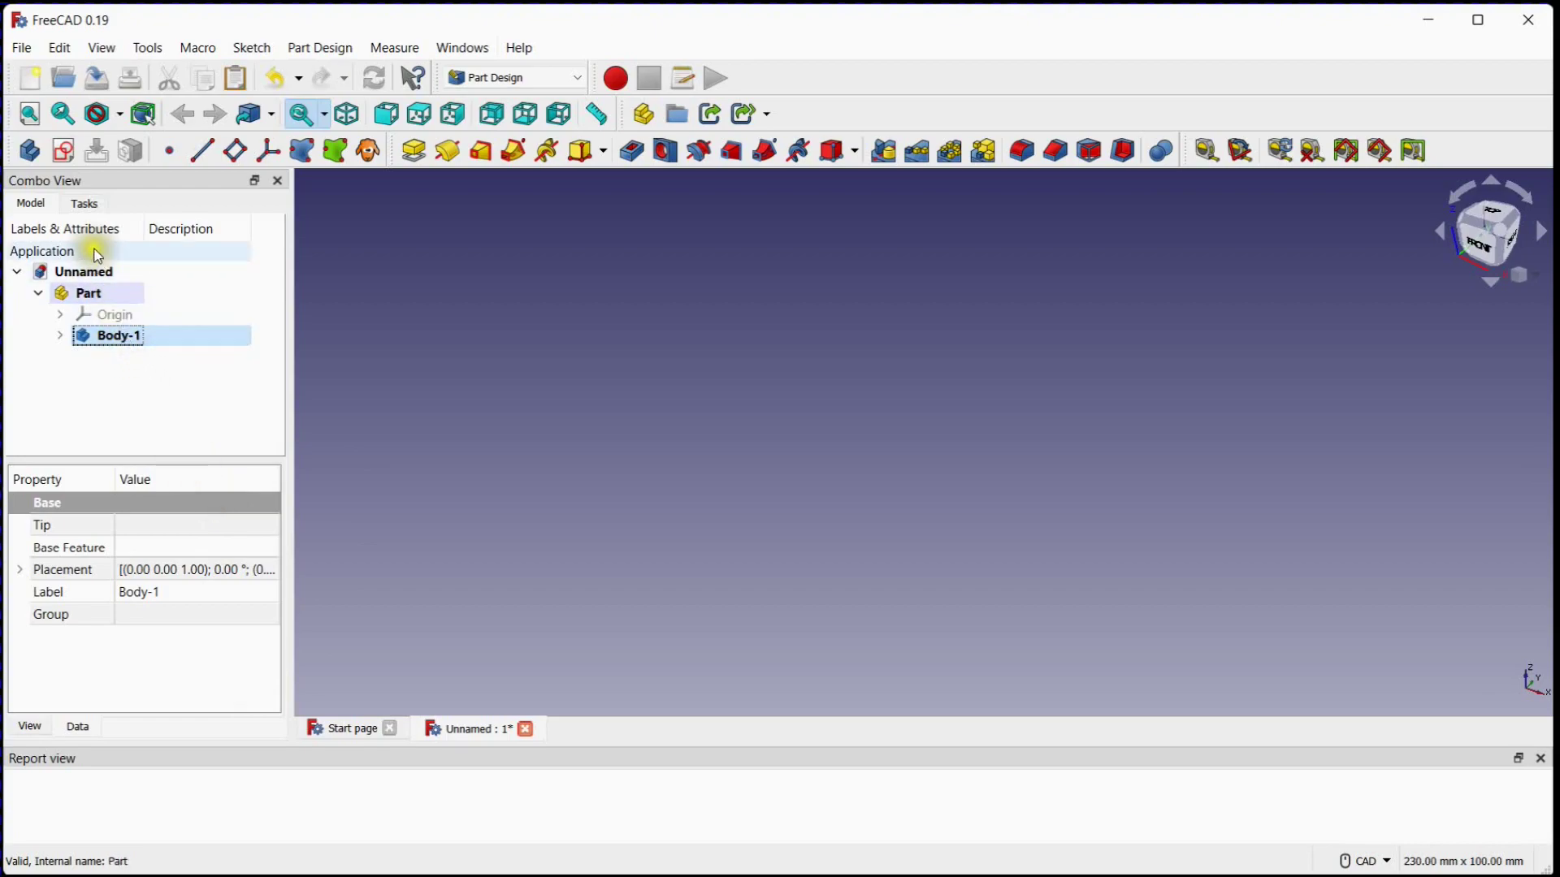
Step: Start a sketch on Body-1's XY base plane and show the sketch grid
{"action": "left_click", "coordinate": [71, 160]}
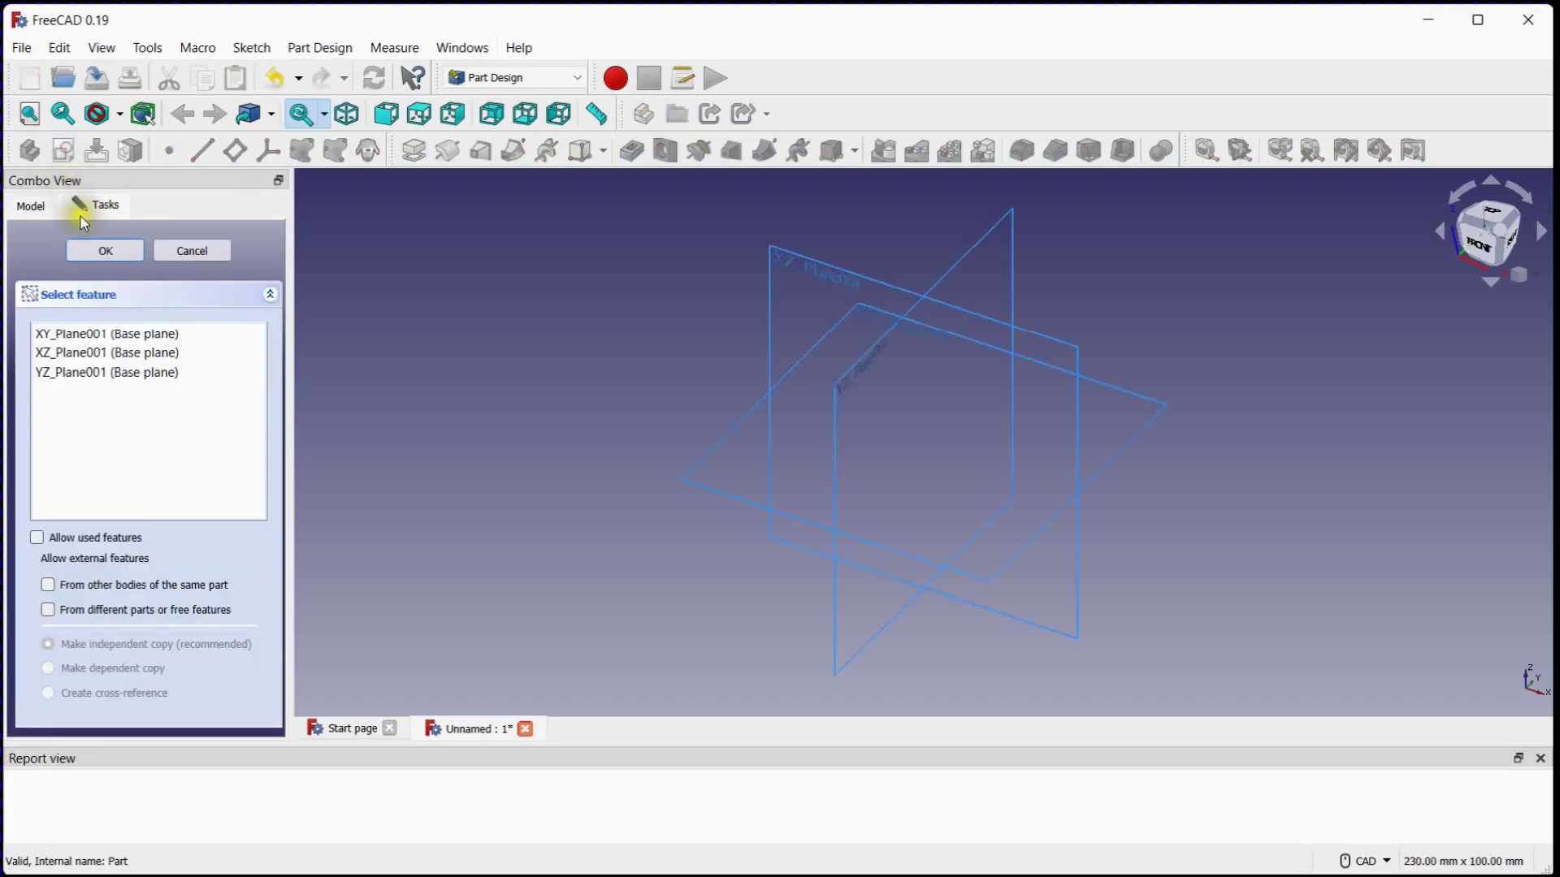
{"action": "left_click", "coordinate": [102, 335]}
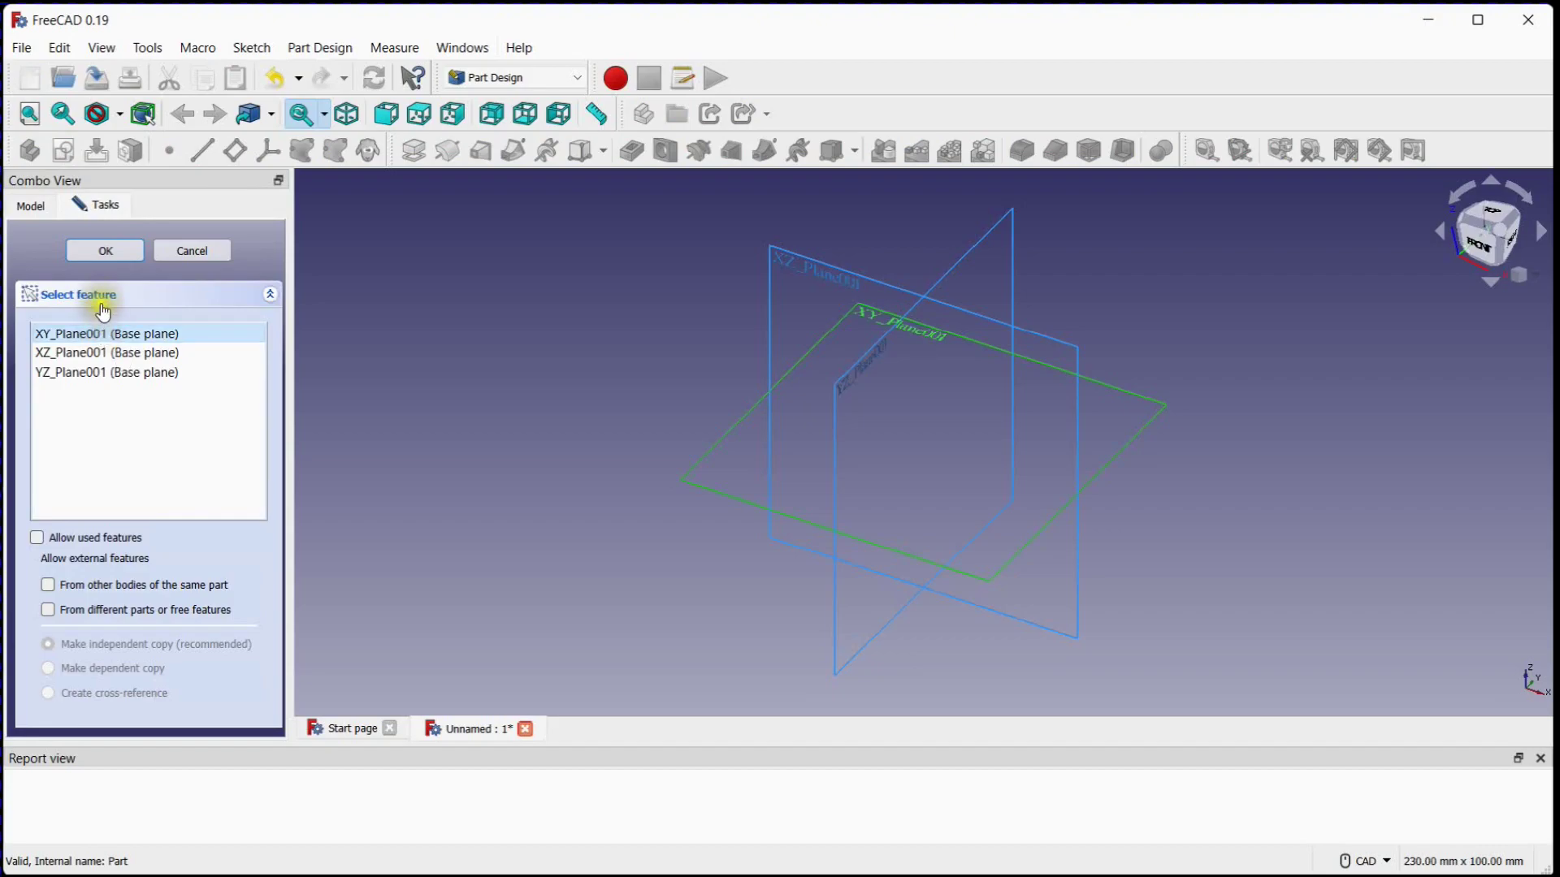
{"action": "left_click", "coordinate": [106, 253]}
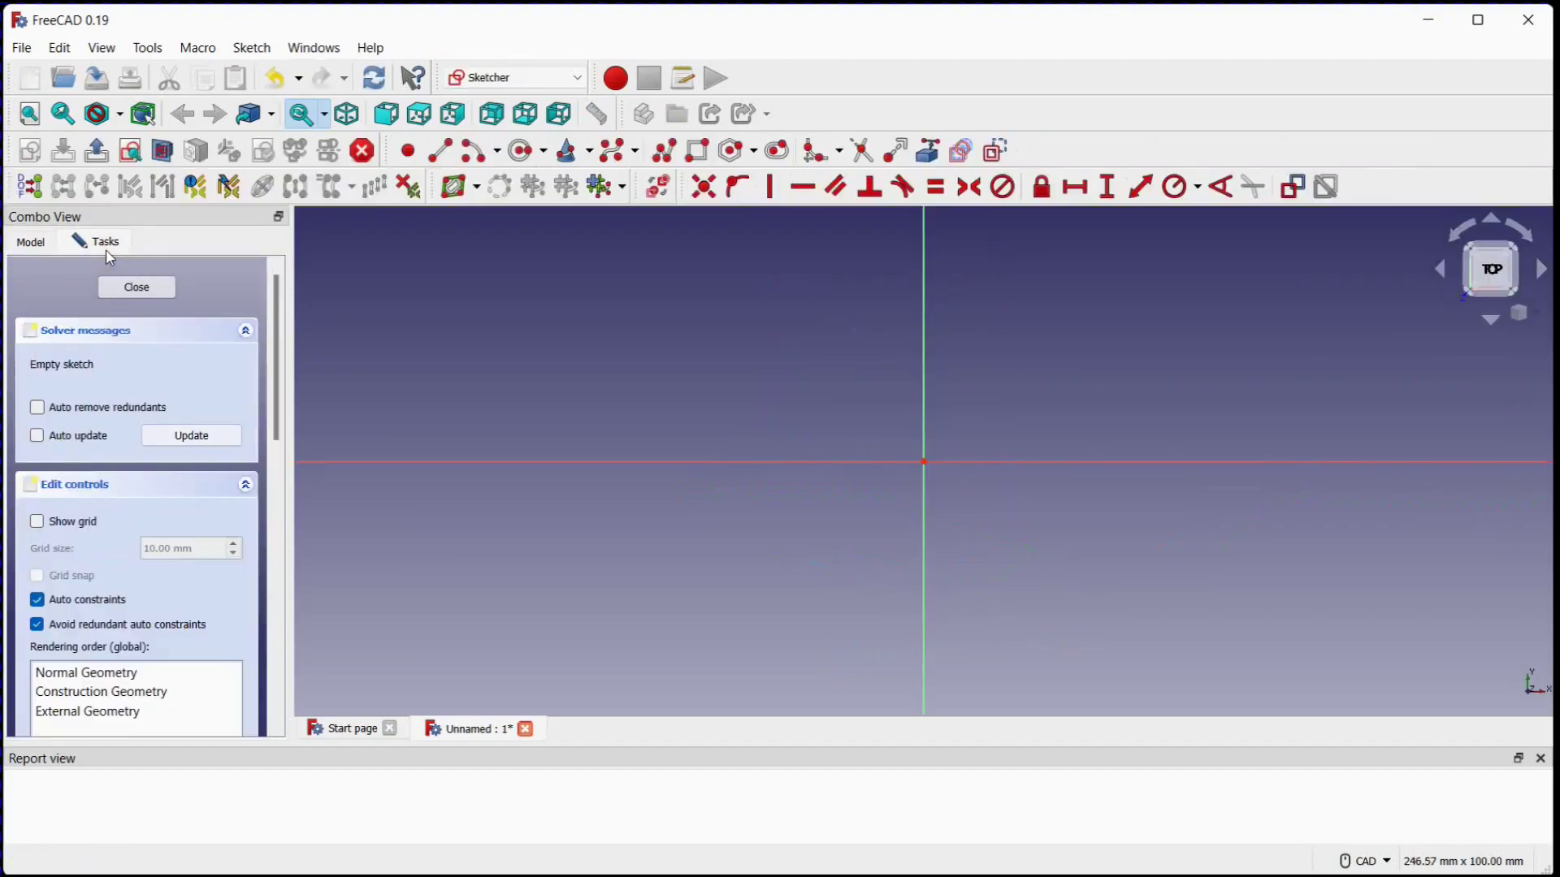
{"action": "left_click", "coordinate": [37, 522]}
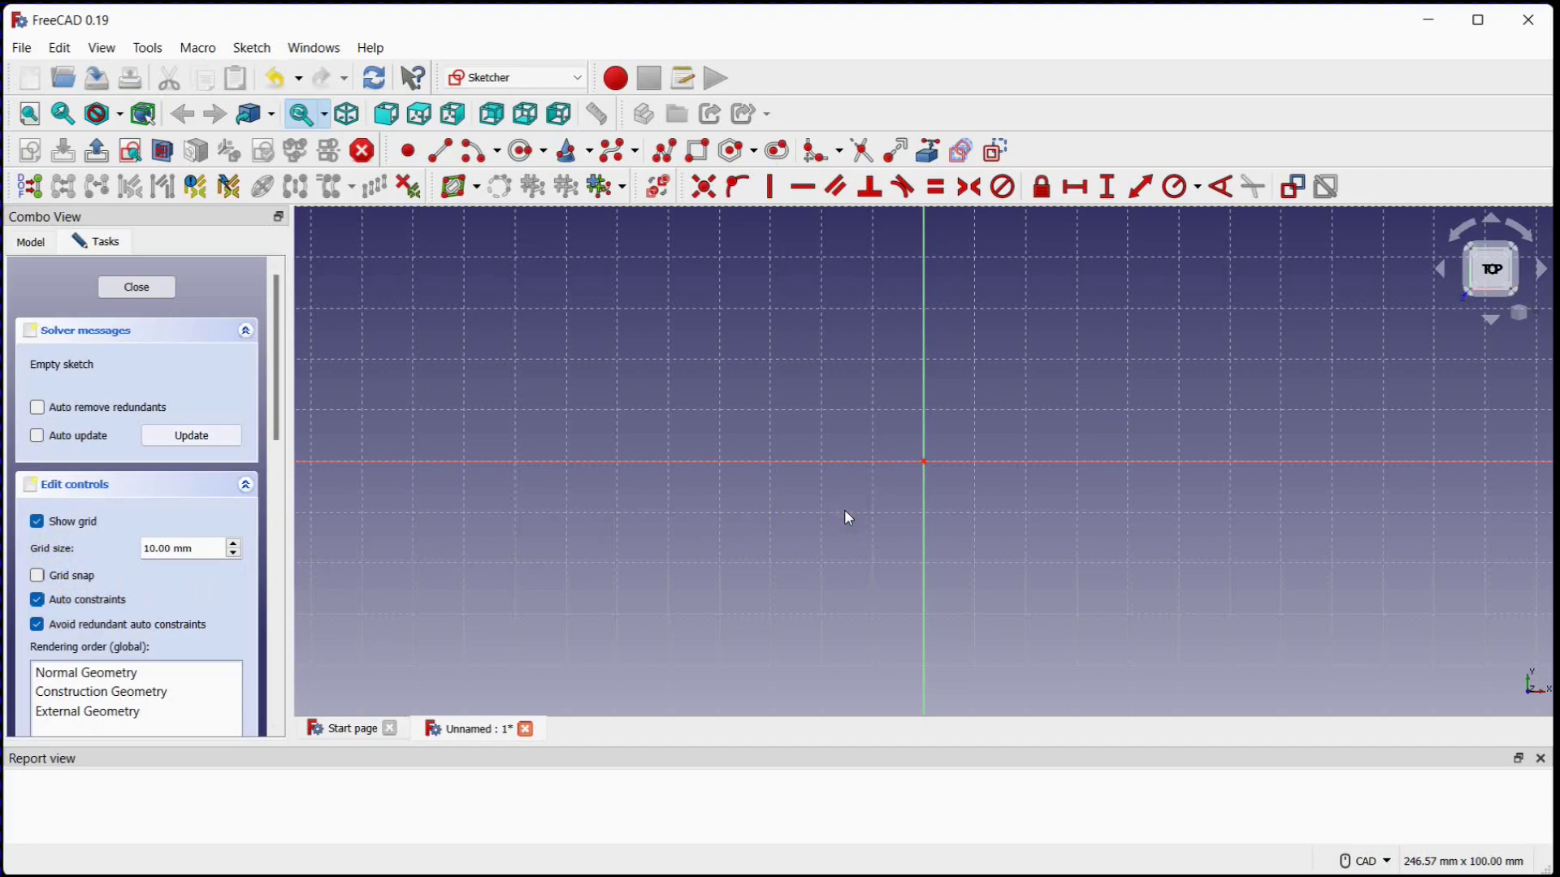
Step: Draw a rectangle enclosing the sketch origin, with its edges horizontal and vertical
{"action": "left_click", "coordinate": [697, 160]}
{"action": "left_click", "coordinate": [708, 284]}
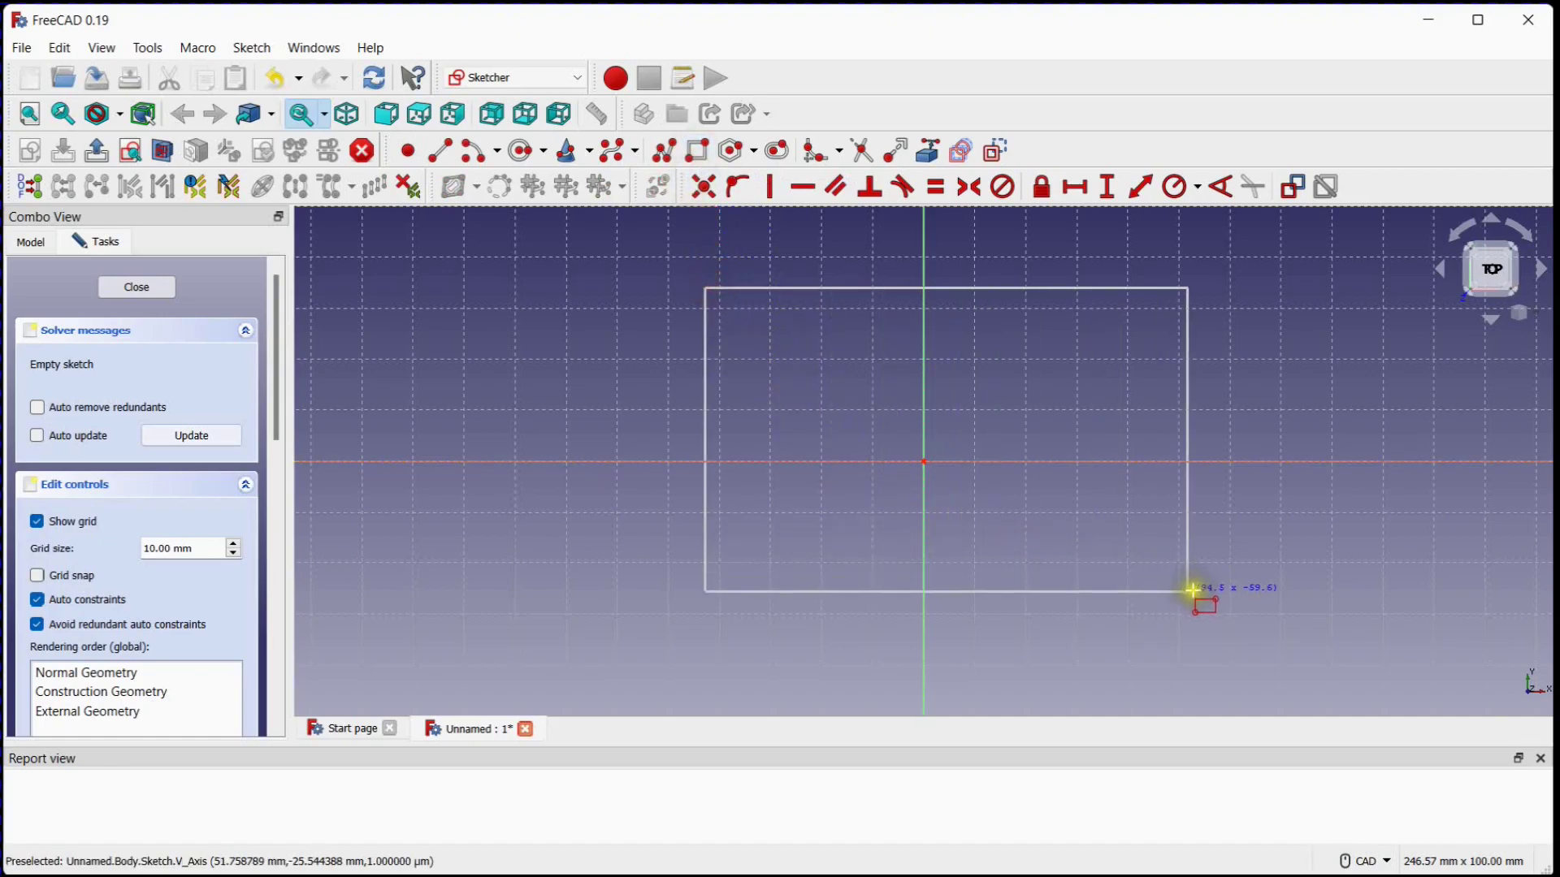
{"action": "left_click", "coordinate": [1153, 591]}
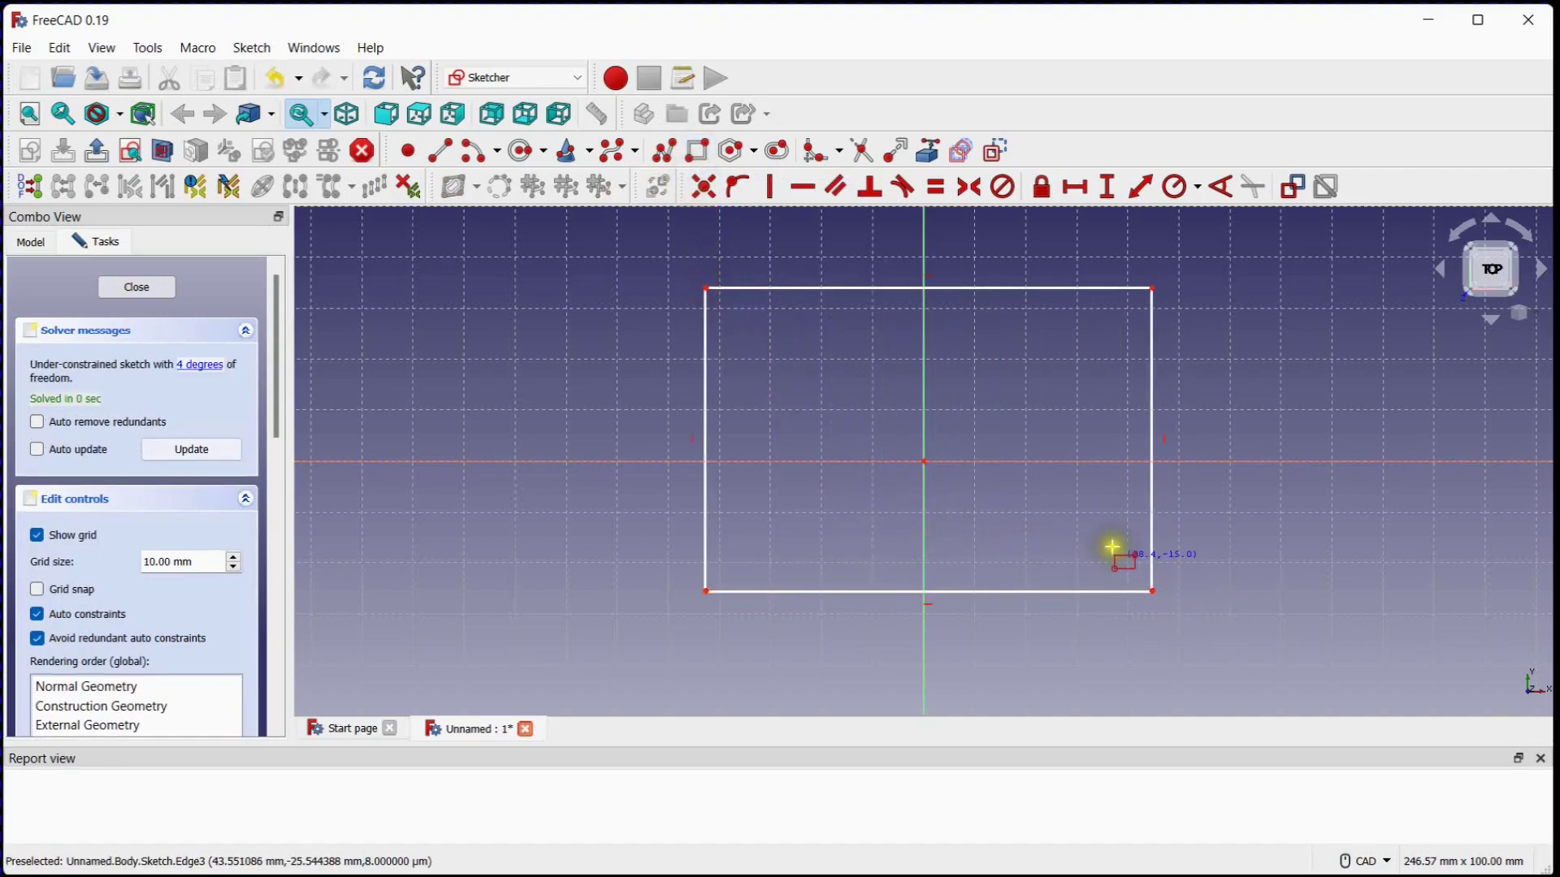
{"action": "middle_click_drag", "start_coordinate": [1062, 529], "coordinate": [991, 541]}
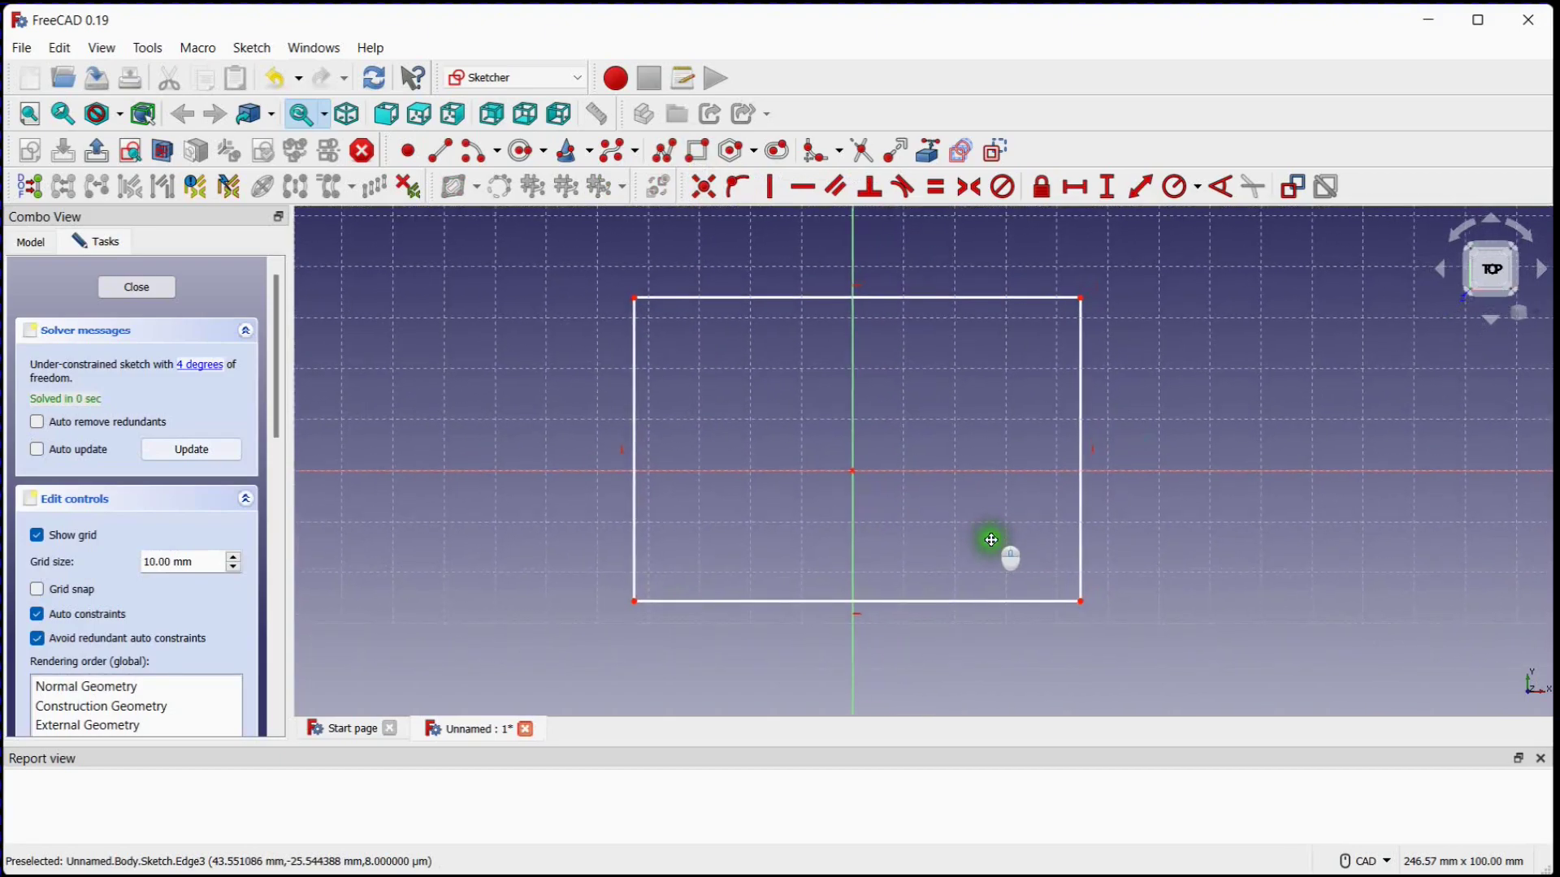
Step: Constrain the rectangle's right edge and upper edge to a length of 50 mm each
{"action": "left_click", "coordinate": [1145, 187]}
{"action": "left_click", "coordinate": [1085, 338]}
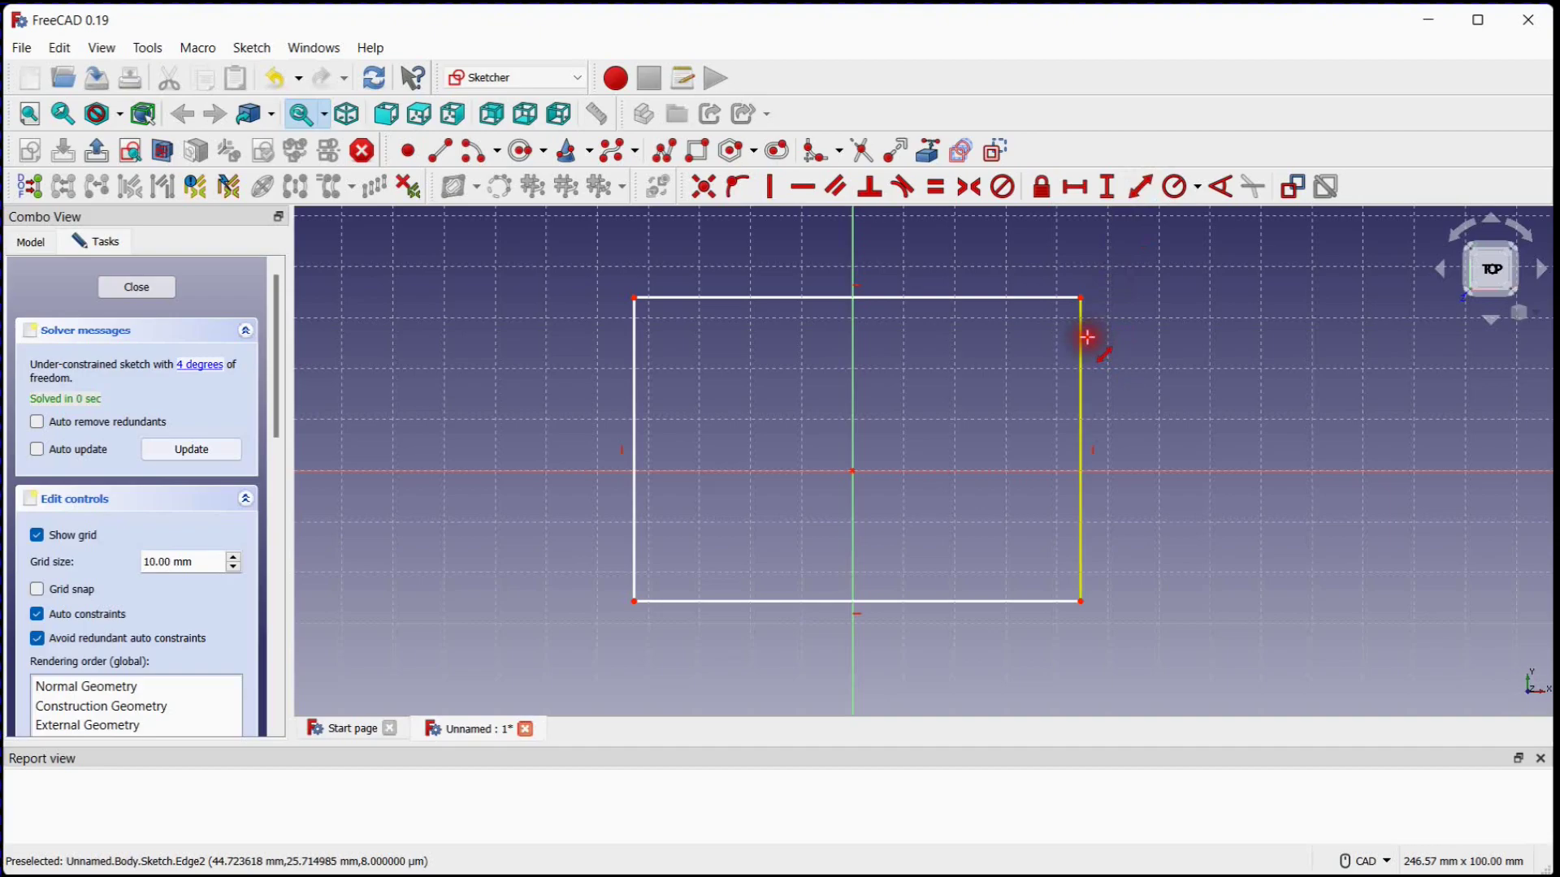
{"action": "type", "text": "50"}
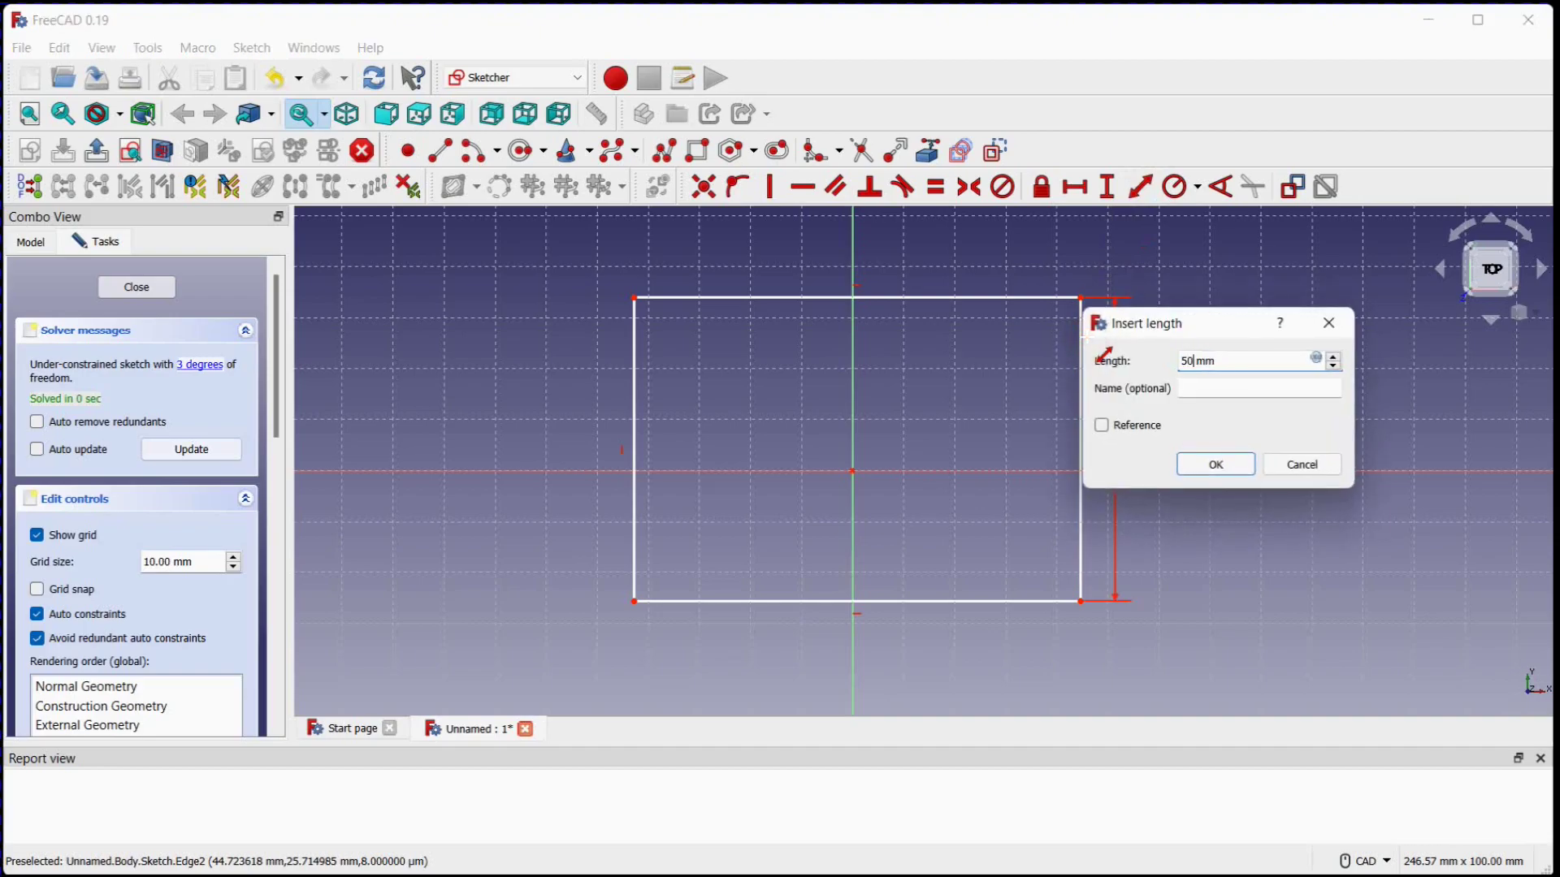
{"action": "key", "text": "Return"}
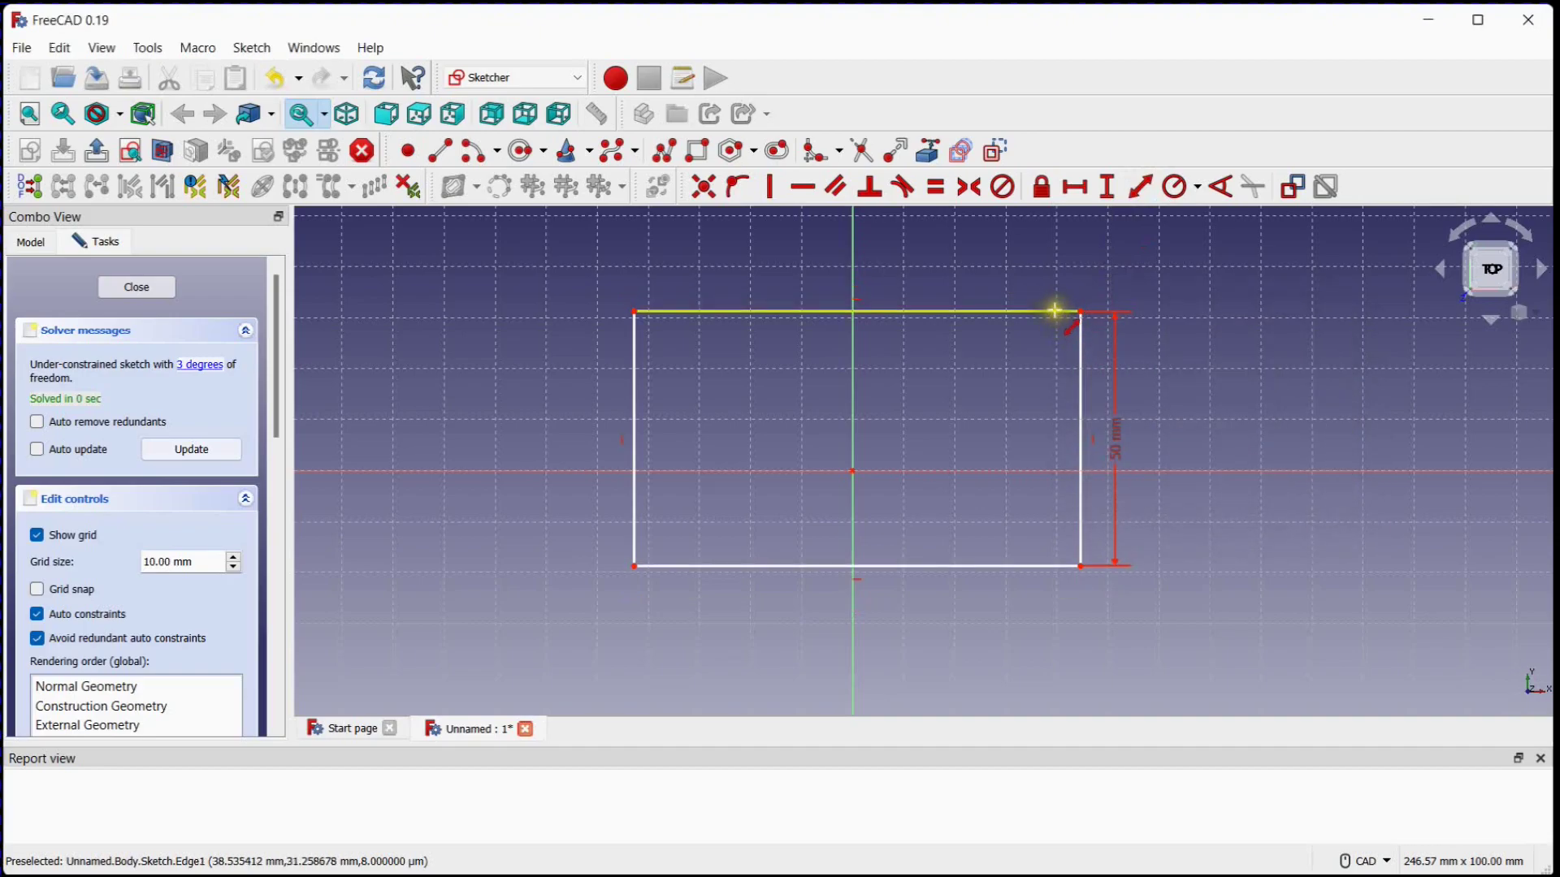
{"action": "left_click", "coordinate": [1056, 312]}
{"action": "type", "text": "50"}
{"action": "key", "text": "Return"}
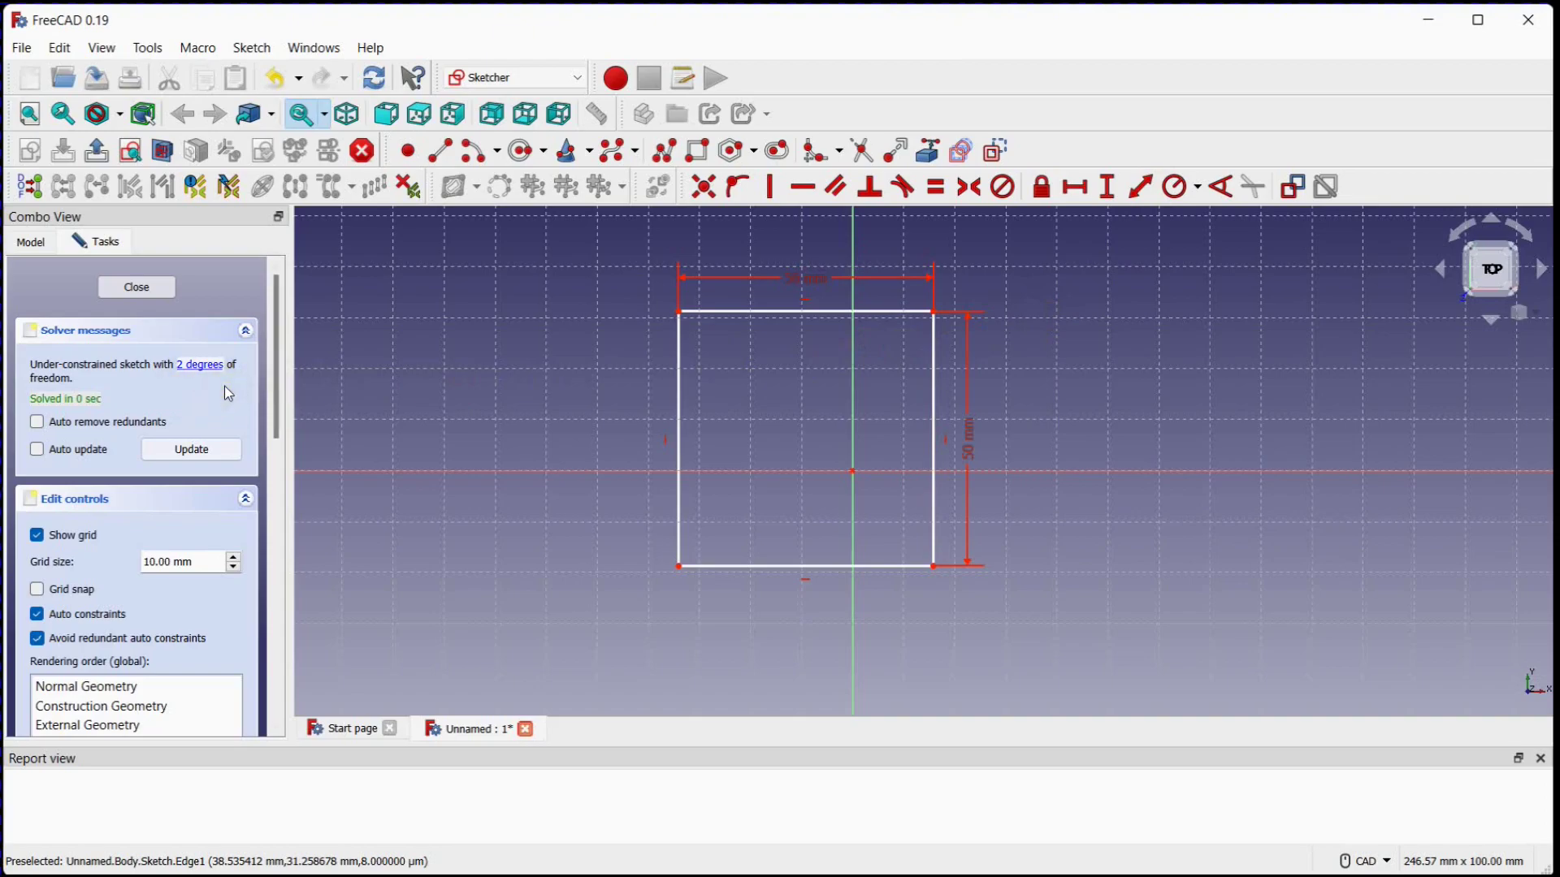
Step: Constrain the horizontal distance between the origin and the rectangle's lower right corner to 25 mm
{"action": "left_click", "coordinate": [1074, 187]}
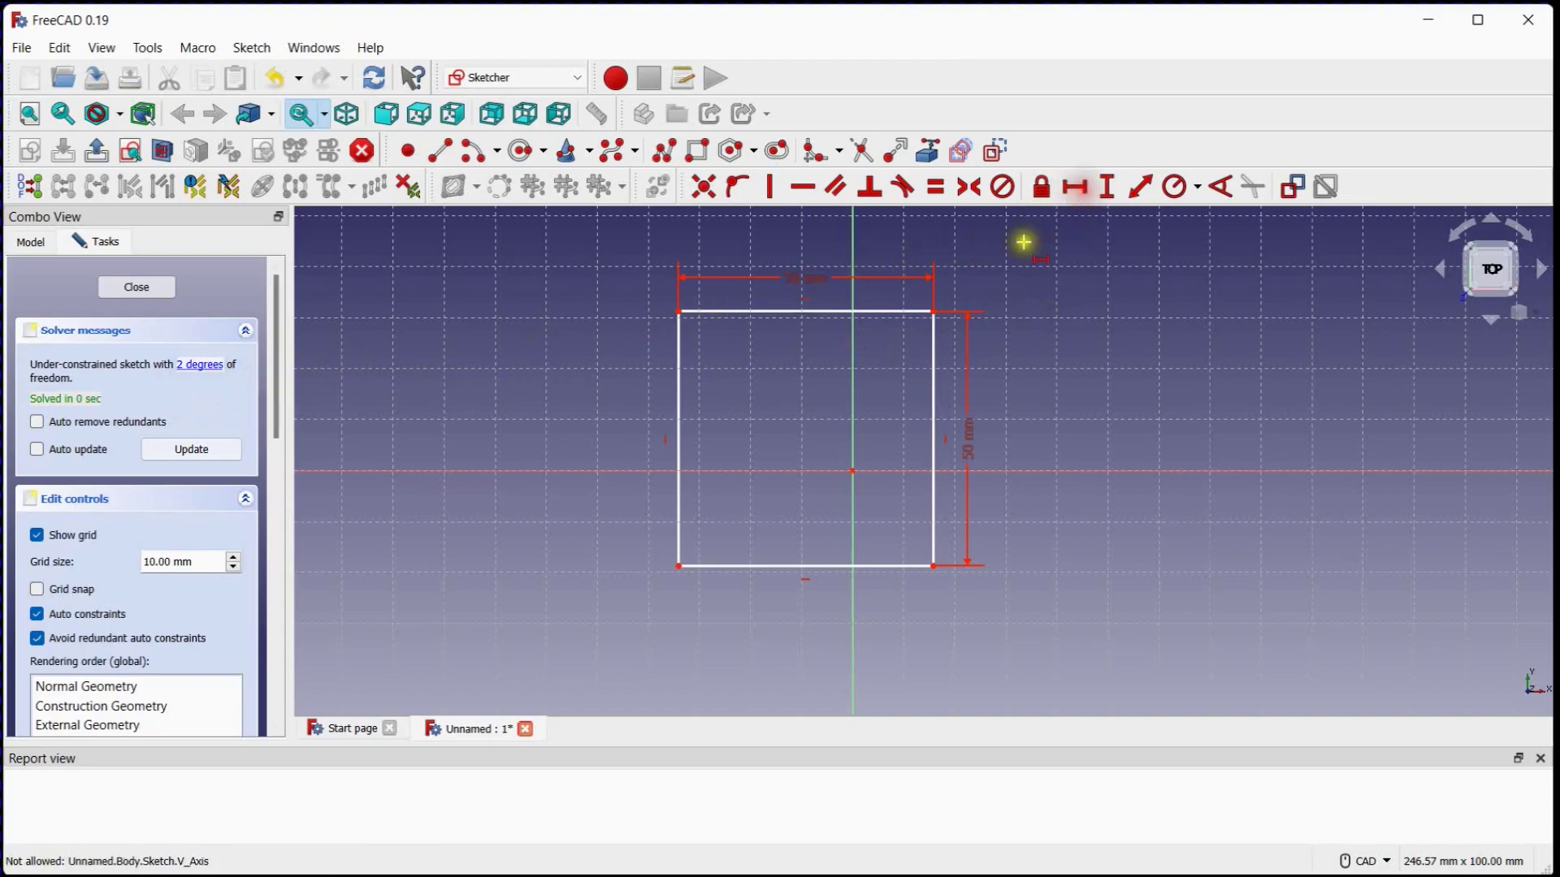
{"action": "left_click", "coordinate": [853, 469]}
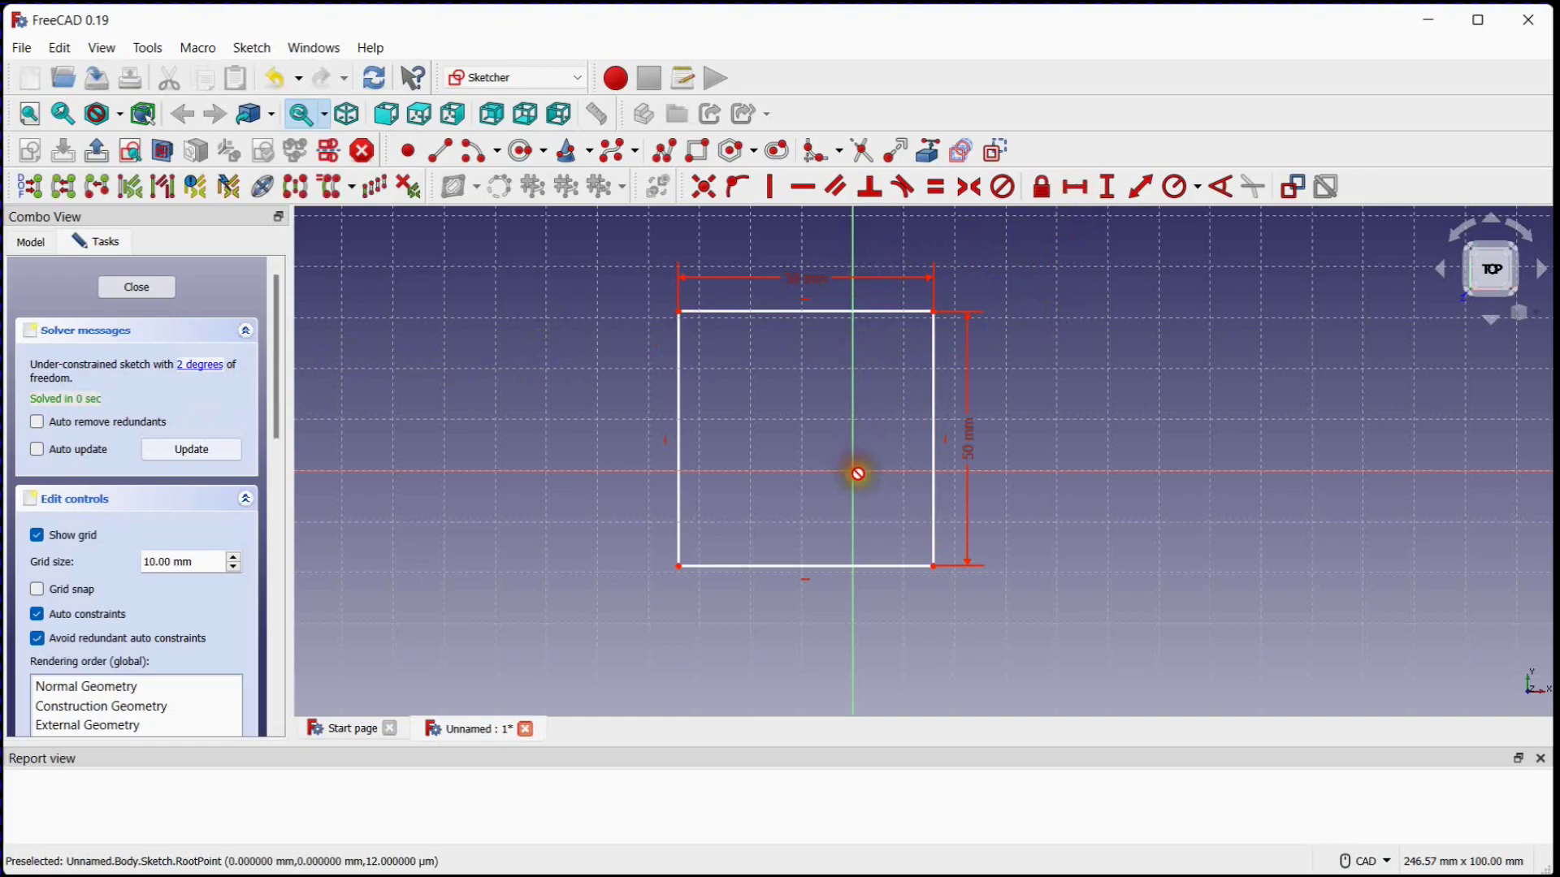
{"action": "left_click", "coordinate": [933, 566]}
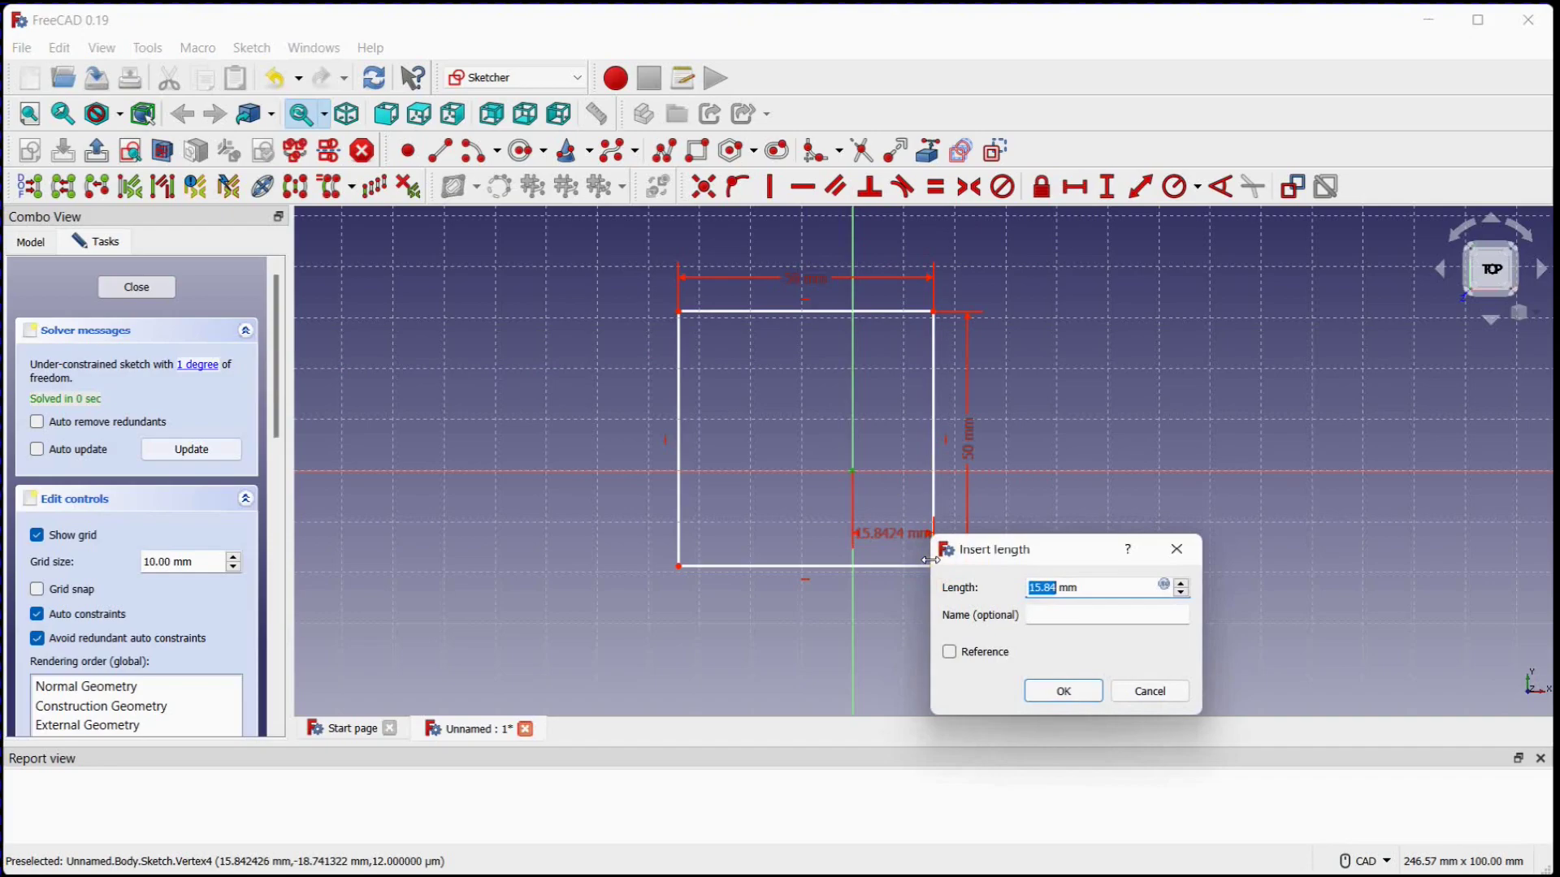
{"action": "type", "text": "2"}
{"action": "type", "text": "5"}
{"action": "key", "text": "Return"}
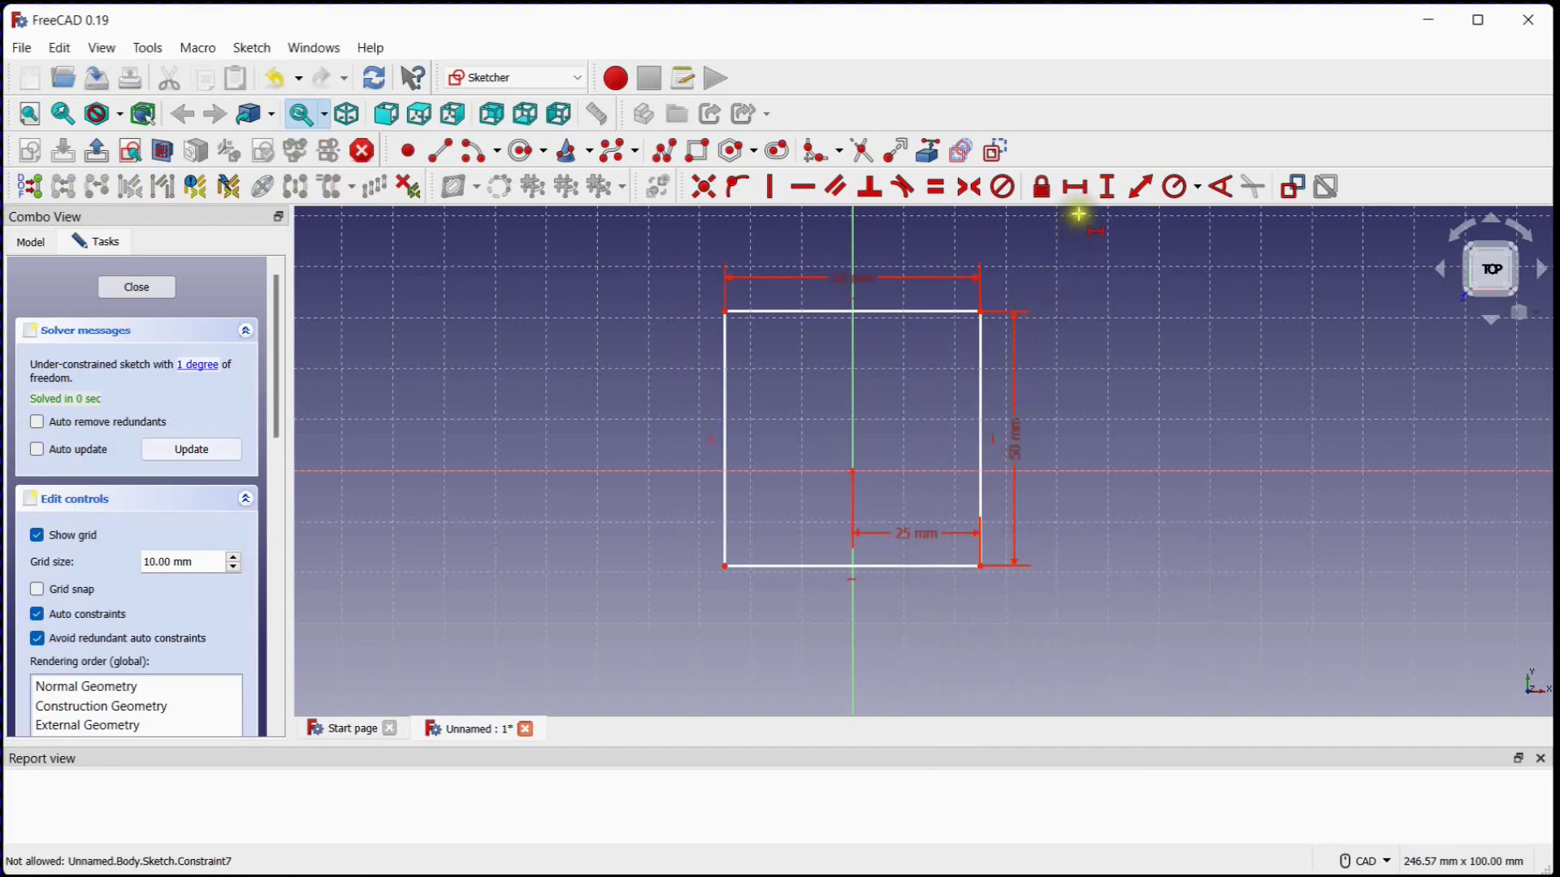
Step: Constrain the vertical distance between the rectangle's upper right corner and the origin to 25 mm, and close the sketch
{"action": "left_click", "coordinate": [1118, 190]}
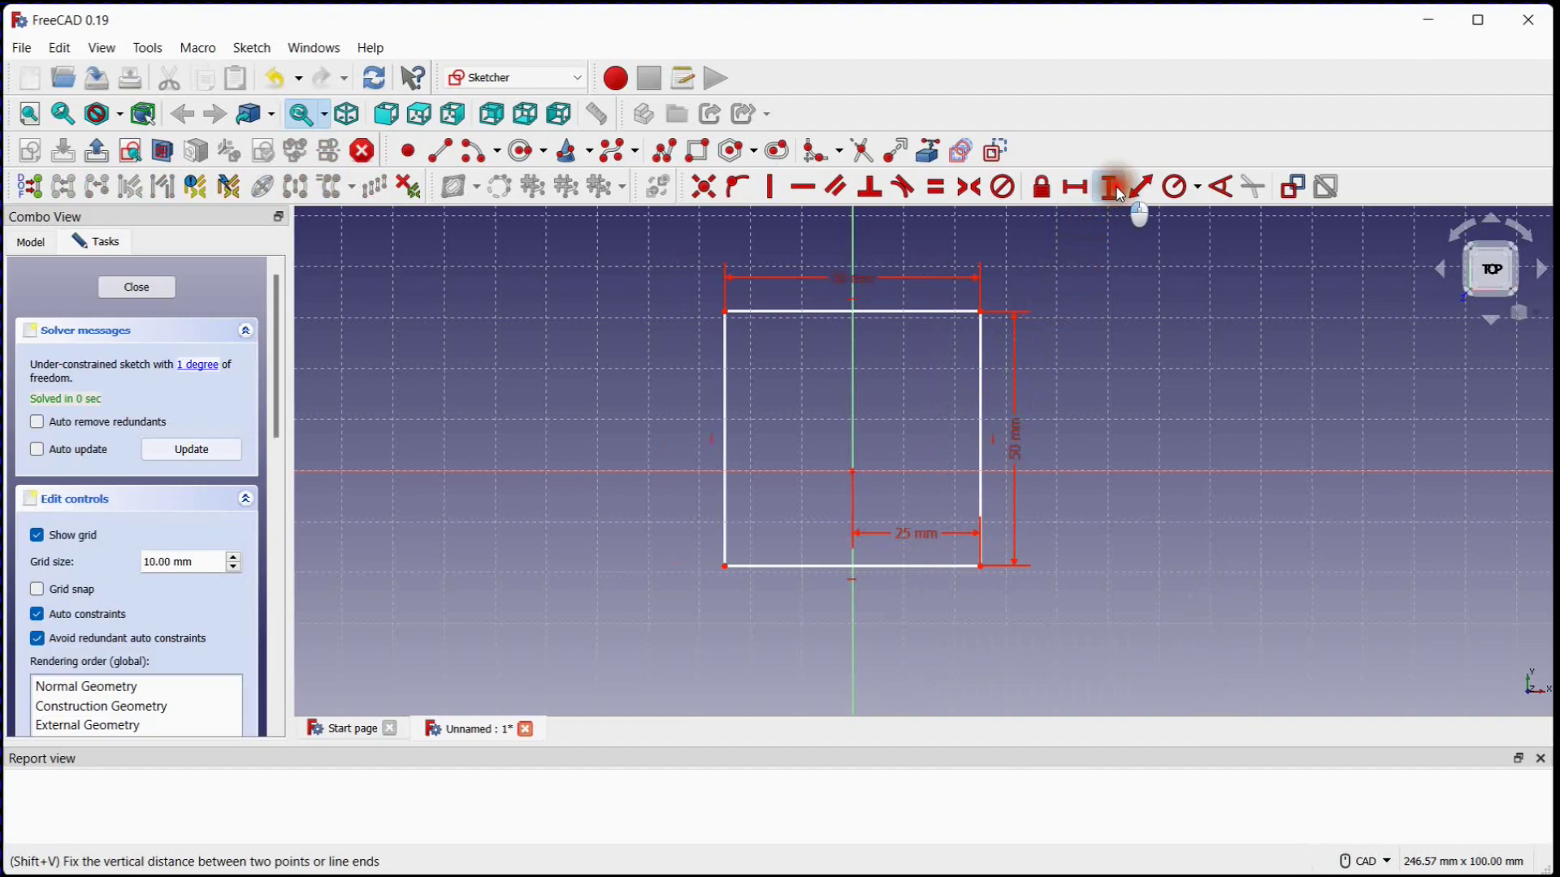
{"action": "left_click", "coordinate": [983, 310]}
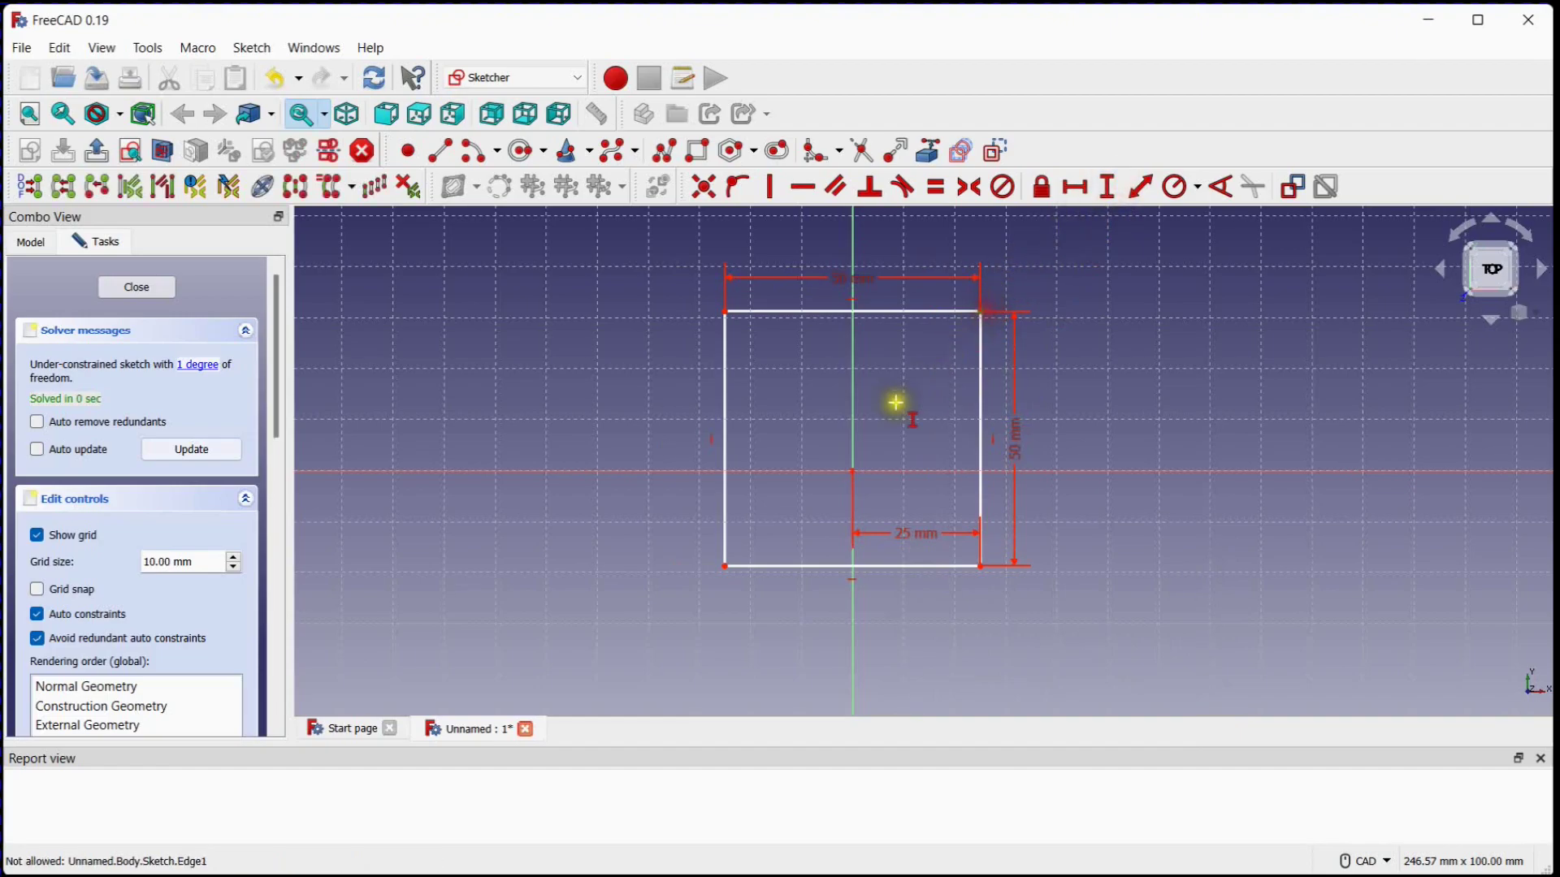
{"action": "left_click", "coordinate": [855, 467]}
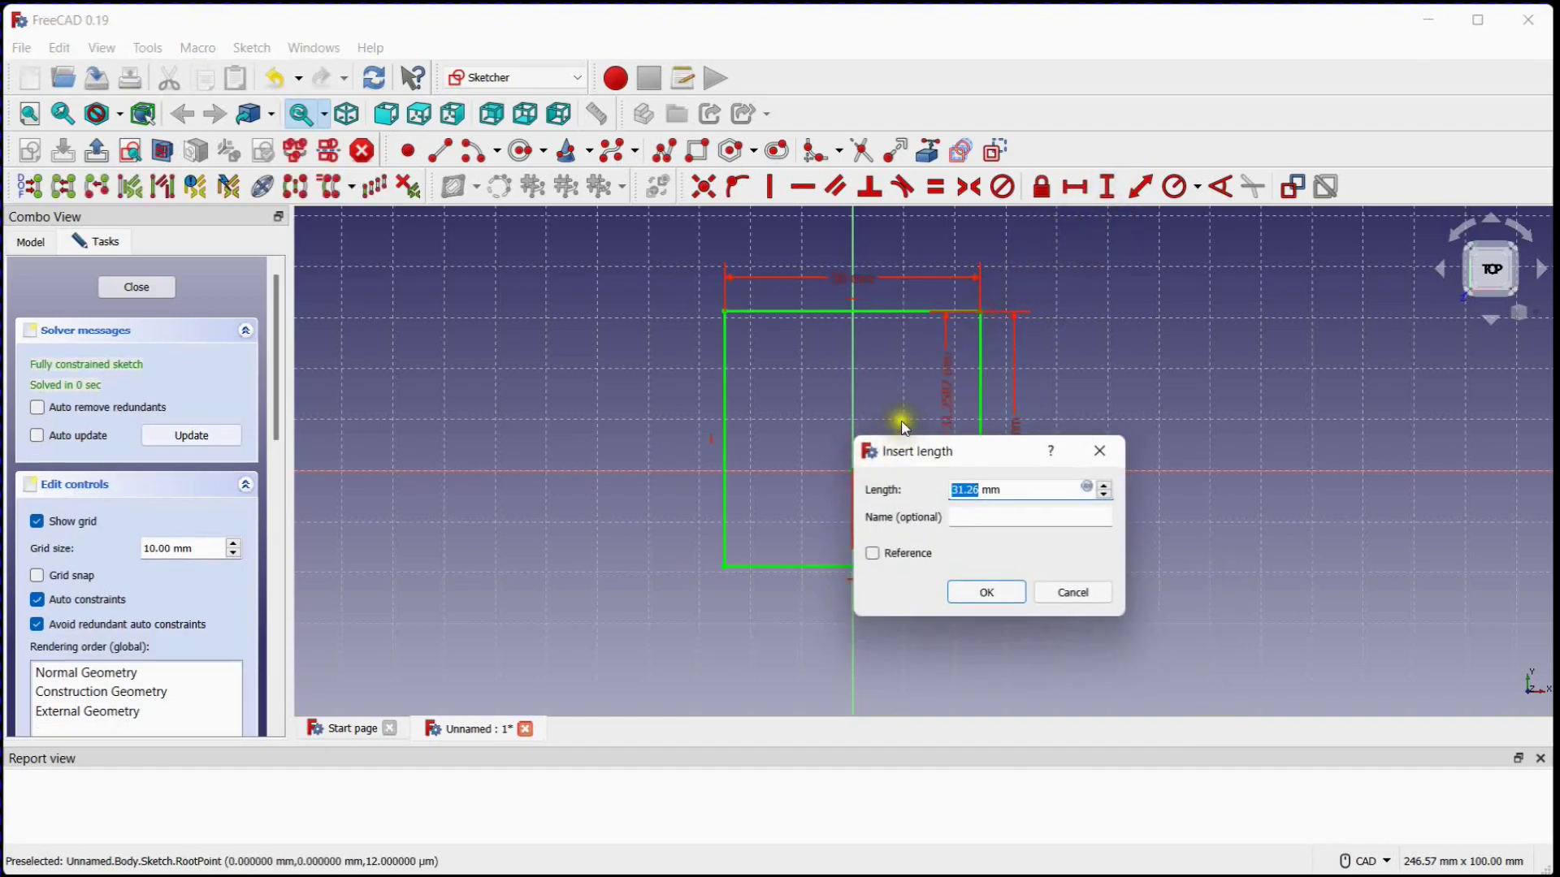
{"action": "type", "text": "25"}
{"action": "key", "text": "Return"}
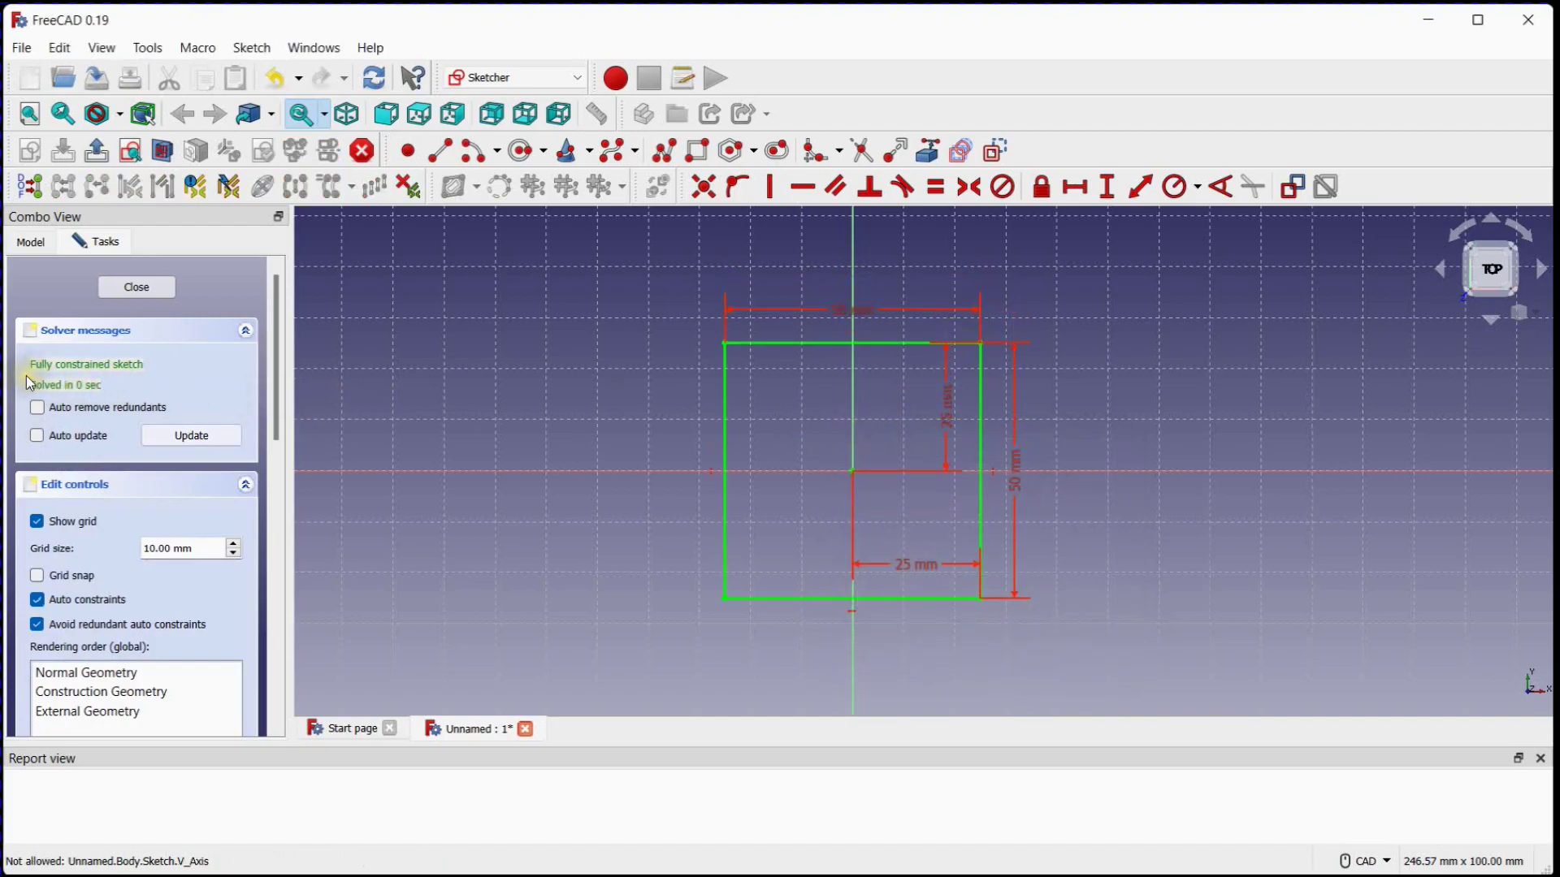
{"action": "left_click", "coordinate": [138, 291]}
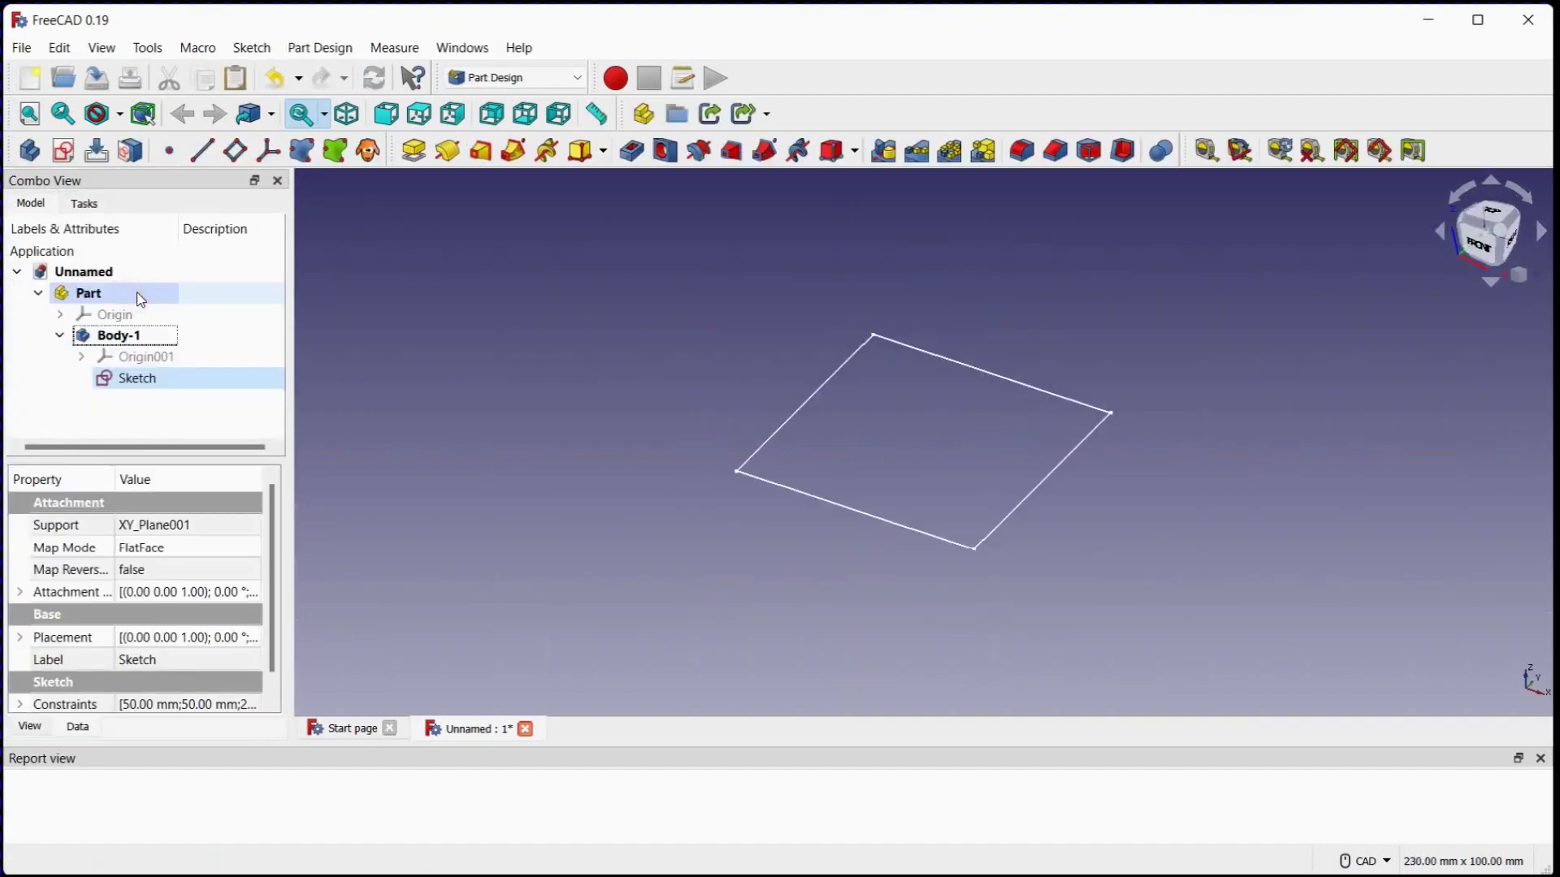
Step: Pad the square sketch to a length of 50 mm to form a cube
{"action": "left_click", "coordinate": [414, 157]}
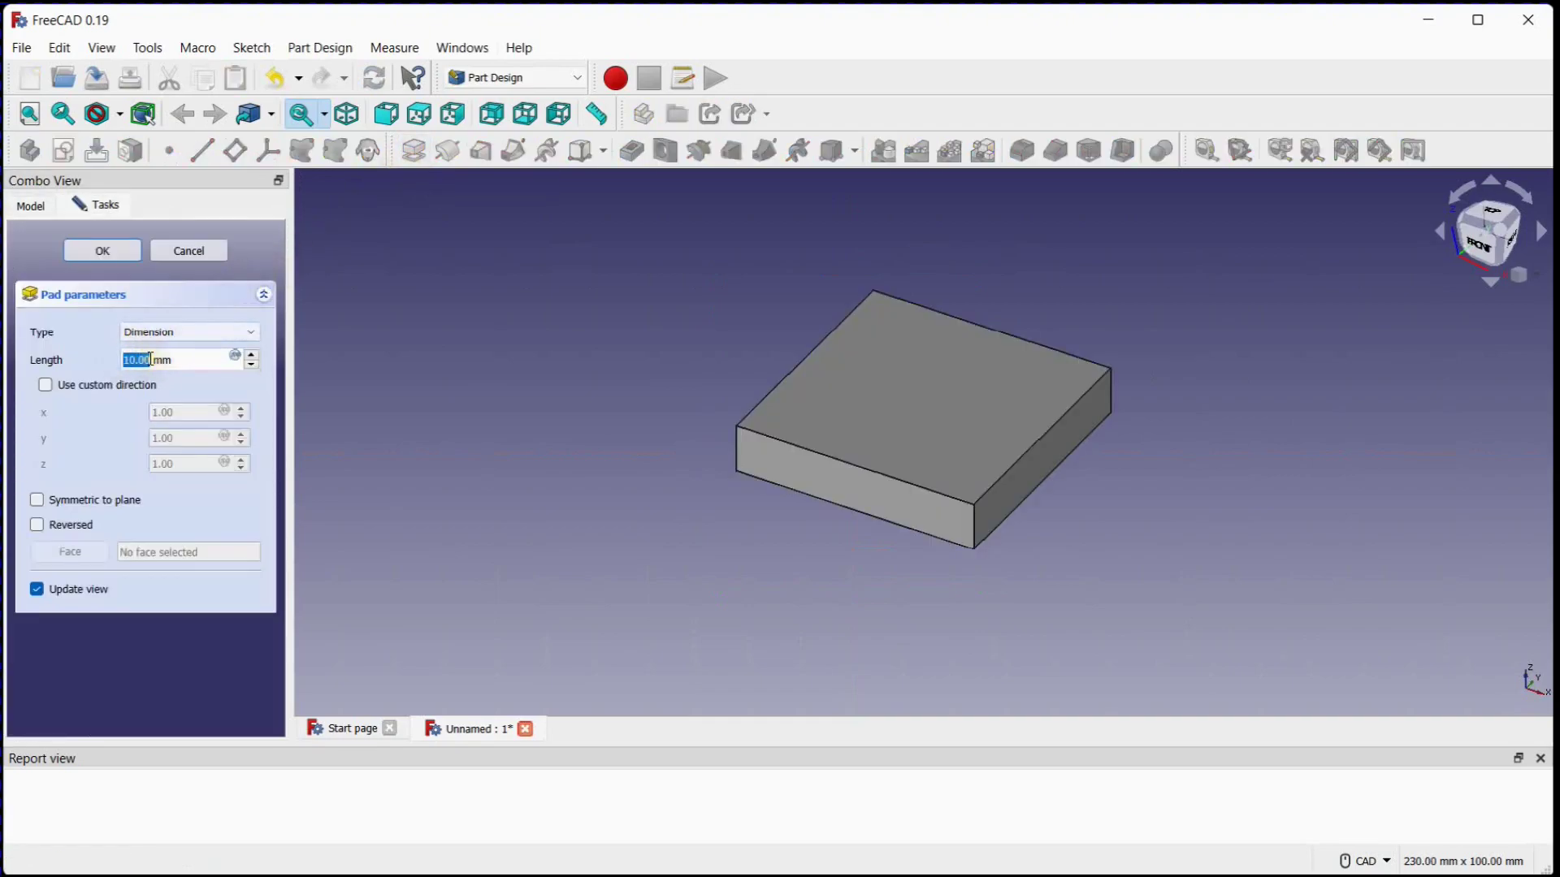
{"action": "type", "text": "50"}
{"action": "key", "text": "Return"}
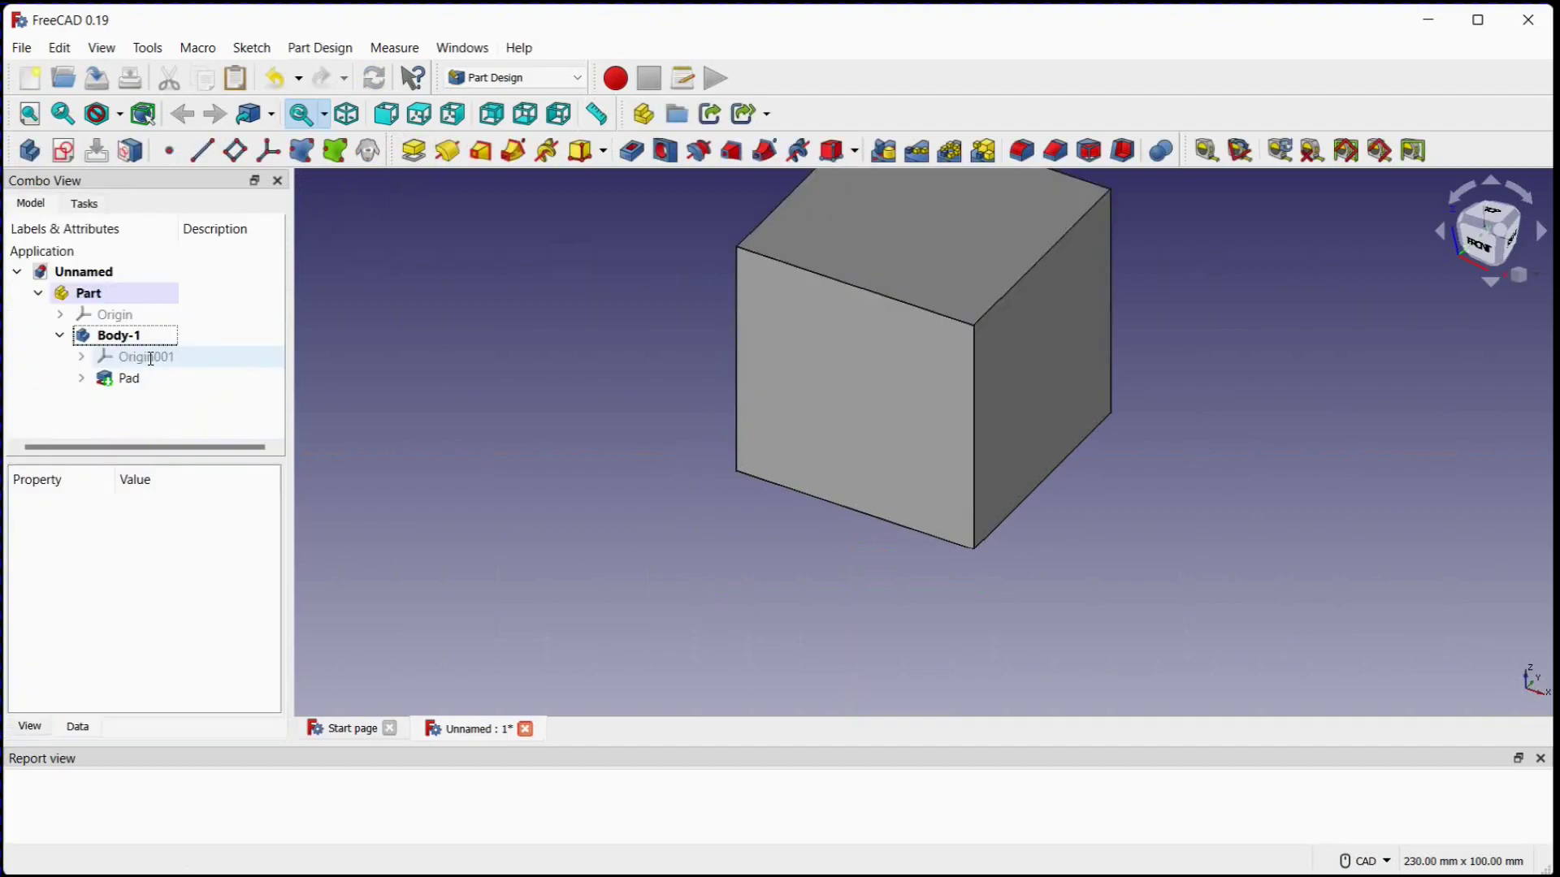
{"action": "middle_click_drag", "start_coordinate": [590, 385], "coordinate": [515, 484]}
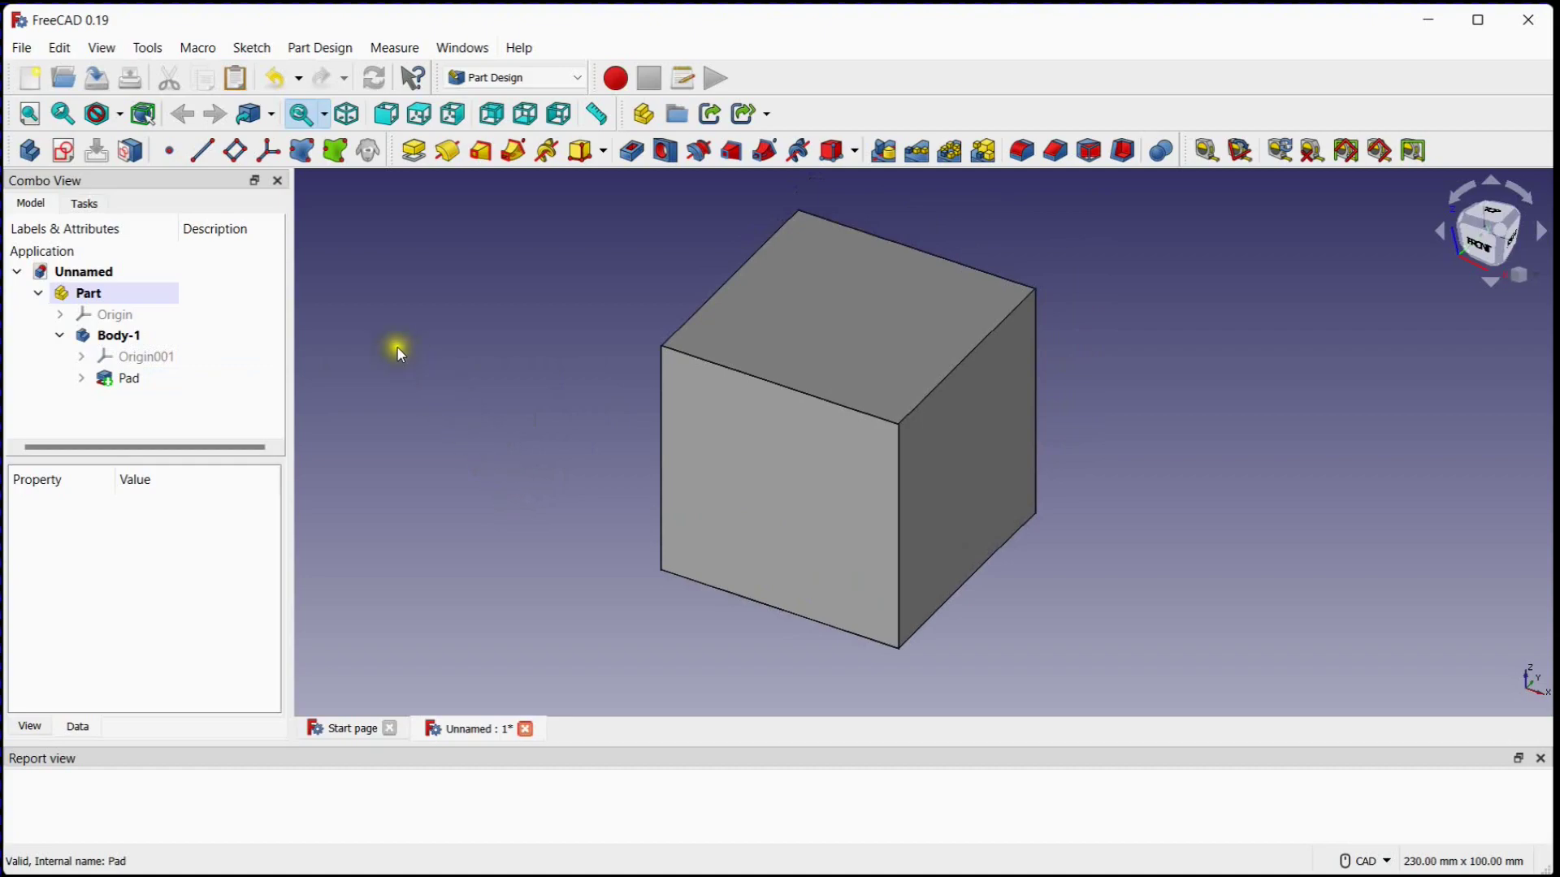
Step: Add a second body to the part and rename it Body-2
{"action": "left_click", "coordinate": [30, 151]}
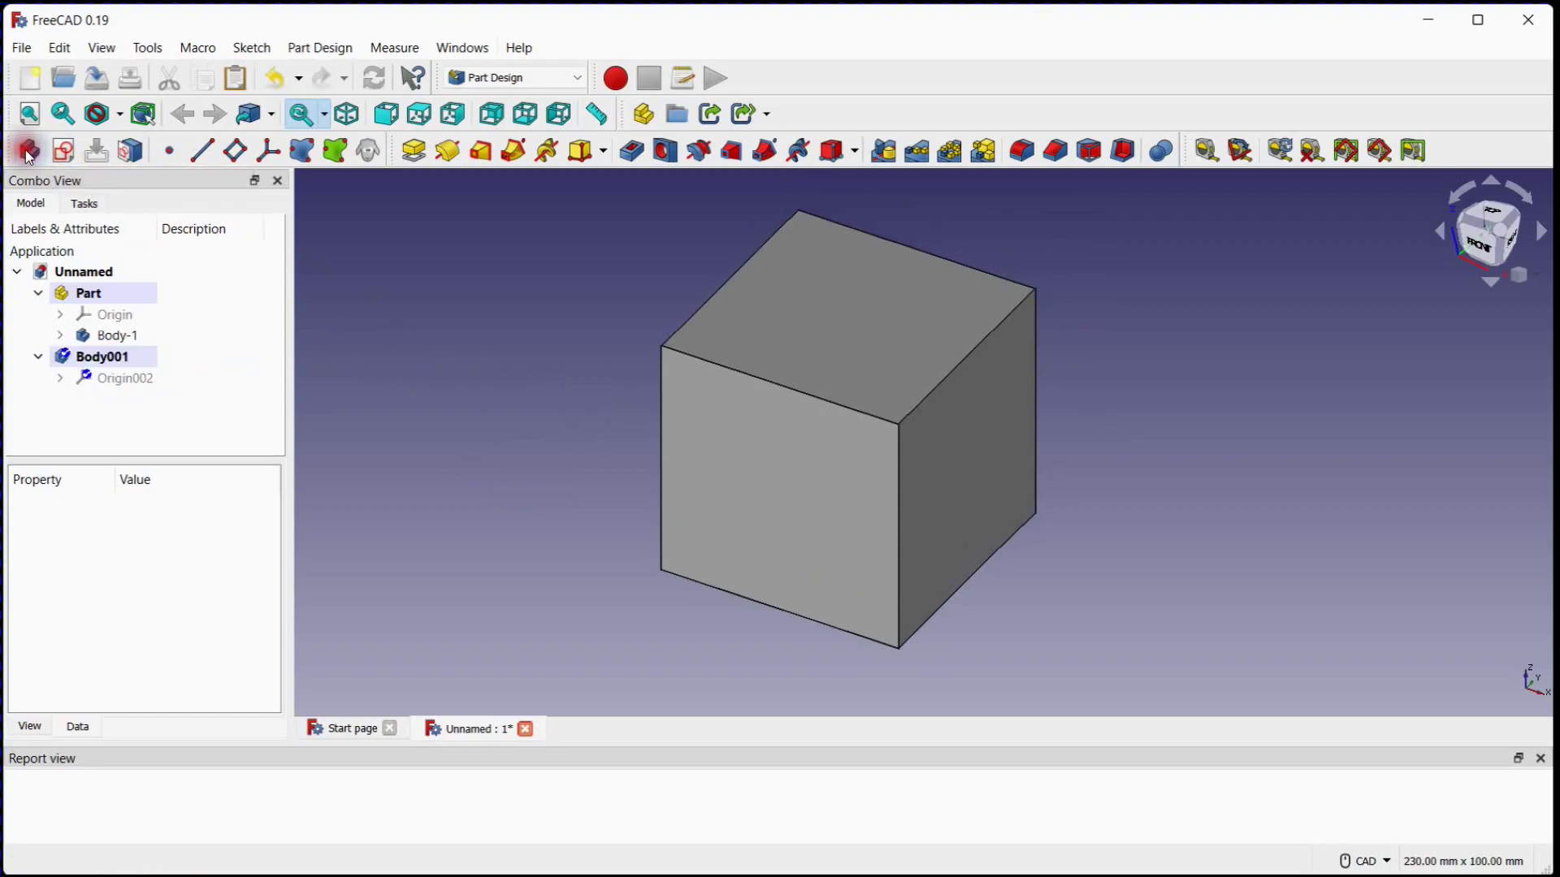
{"action": "right_click", "coordinate": [127, 363]}
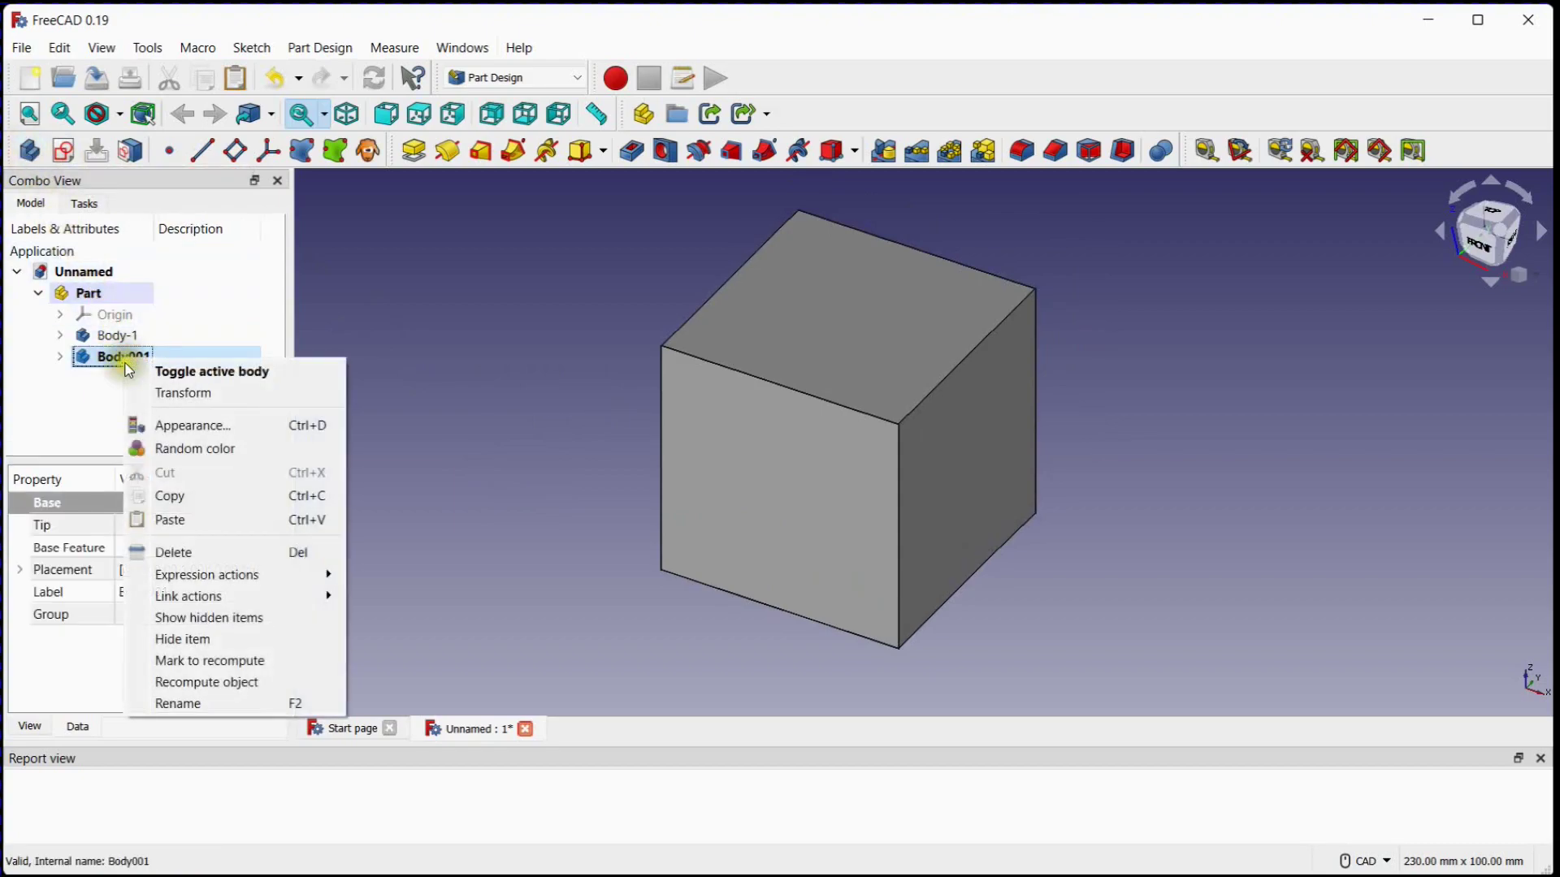
{"action": "mouse_move", "coordinate": [205, 581]}
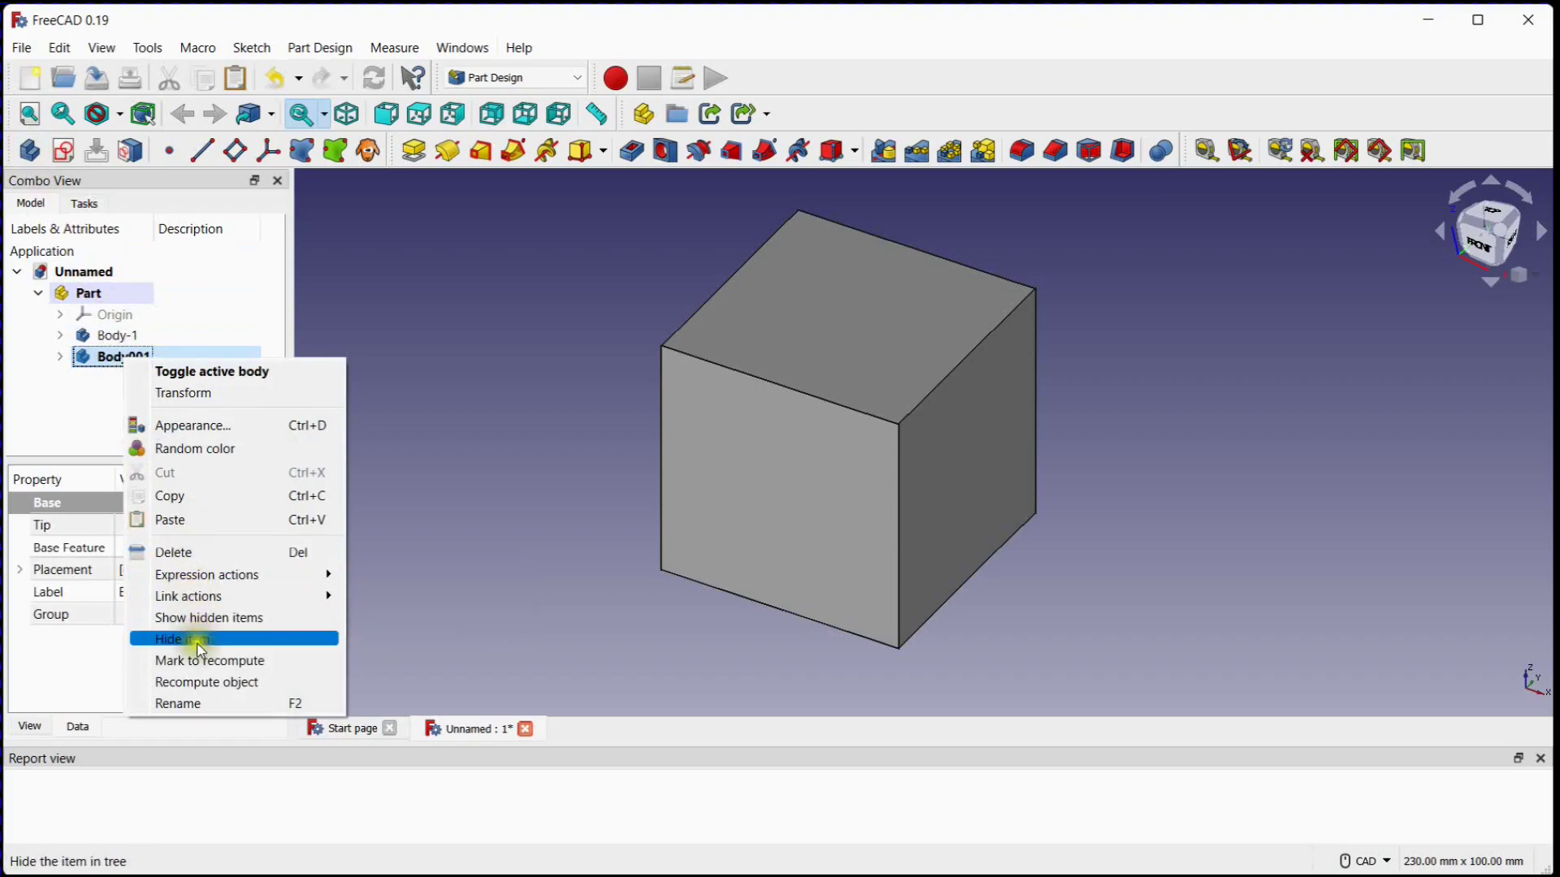
{"action": "left_click", "coordinate": [205, 703]}
{"action": "key", "text": "End"}
{"action": "key", "text": "BackSpace"}
{"action": "key", "text": "BackSpace"}
{"action": "key", "text": "BackSpace"}
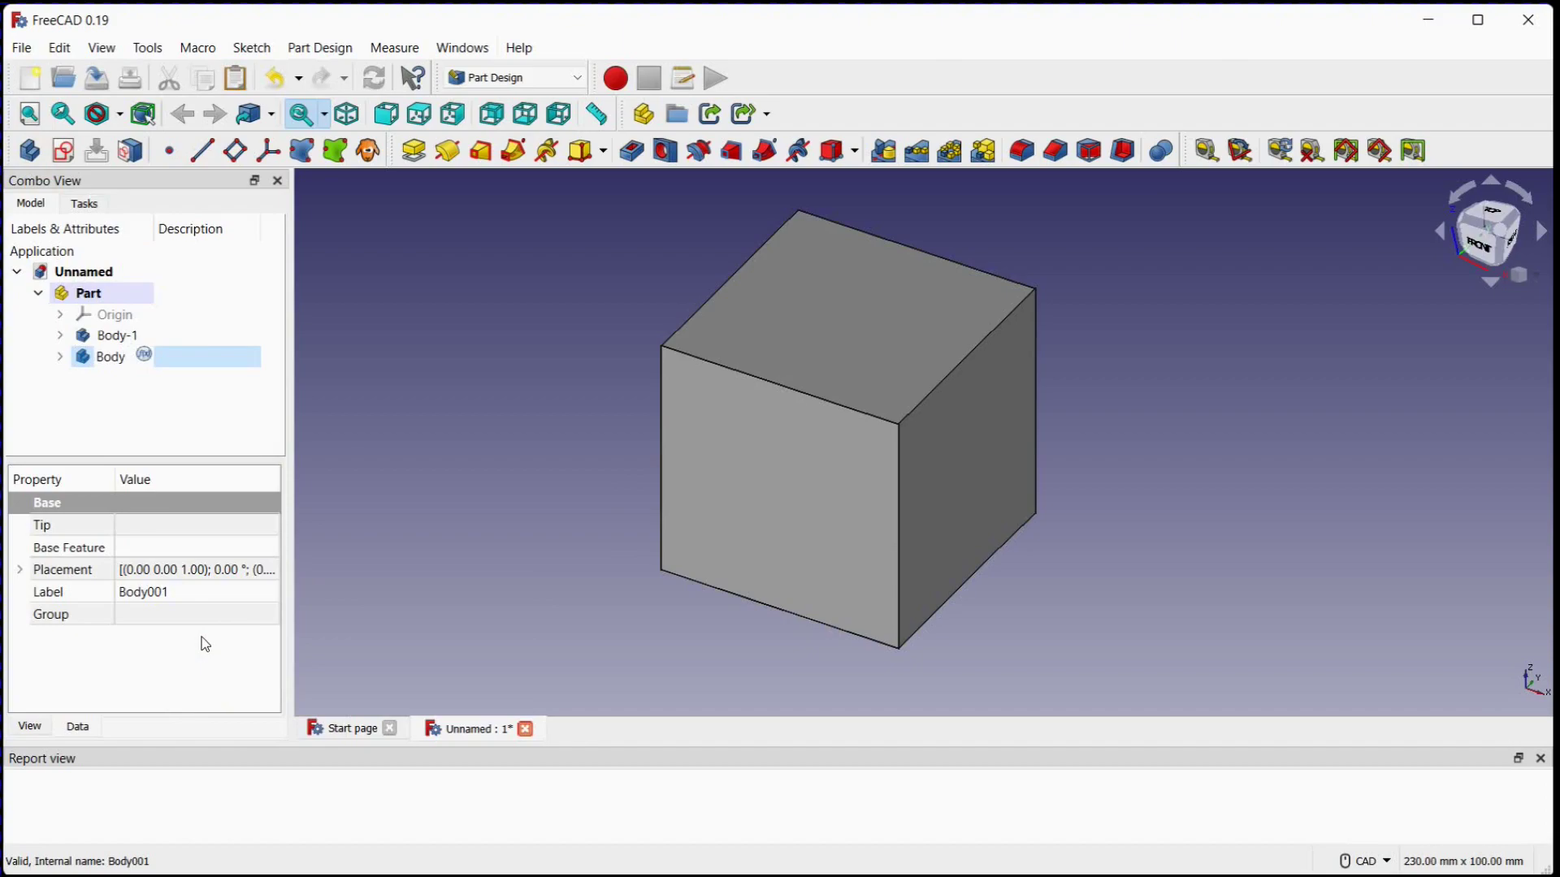
{"action": "type", "text": "-2"}
{"action": "key", "text": "Return"}
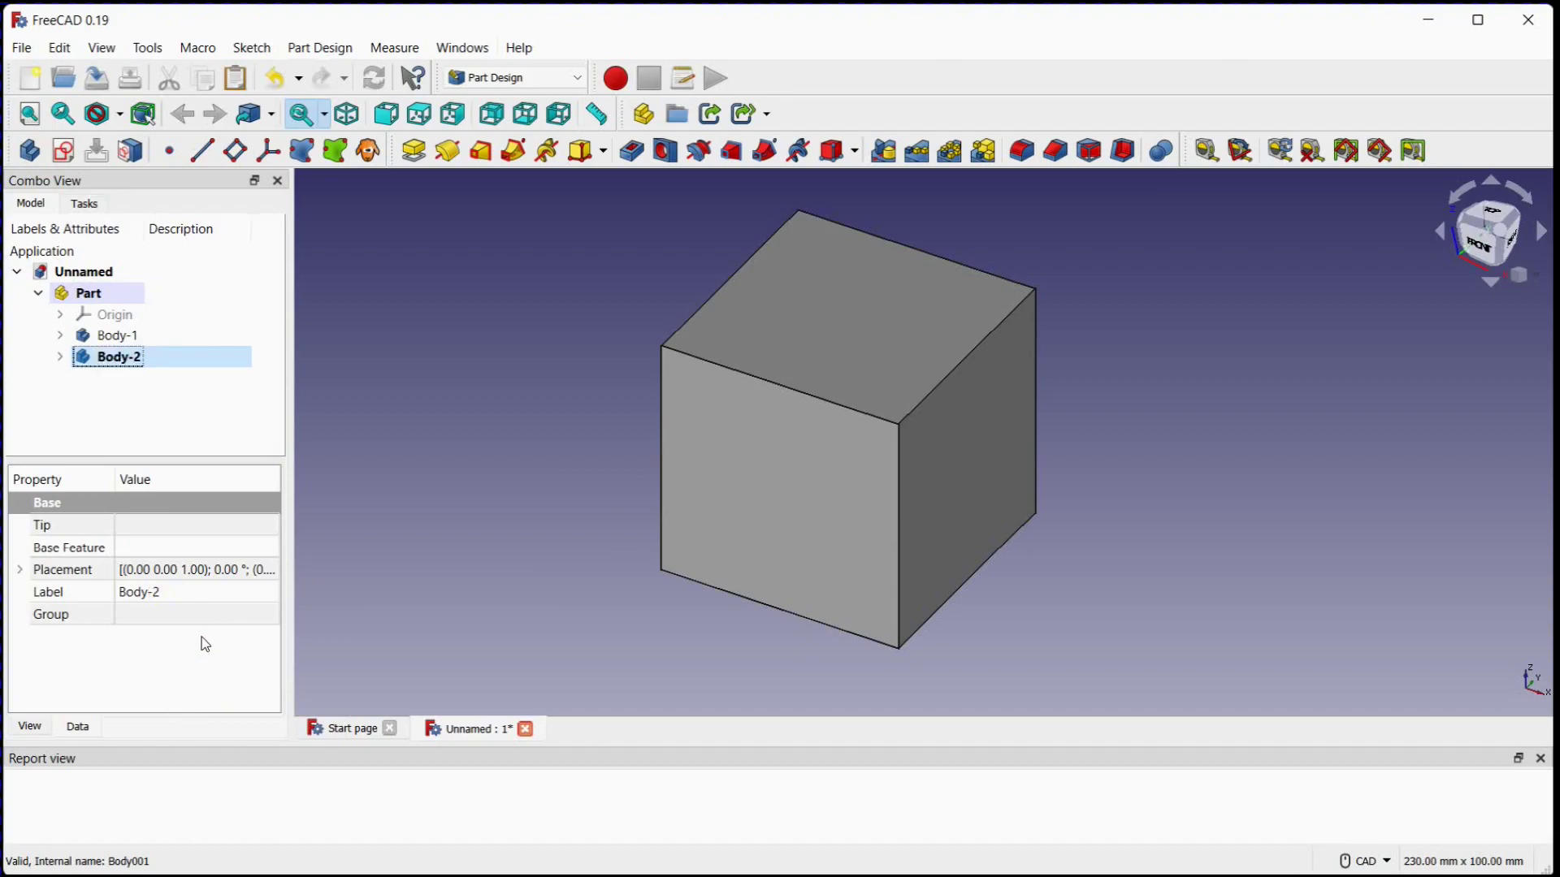
Step: Start a new sketch on Body-2's XY plane and show the sketch grid
{"action": "left_click", "coordinate": [64, 152]}
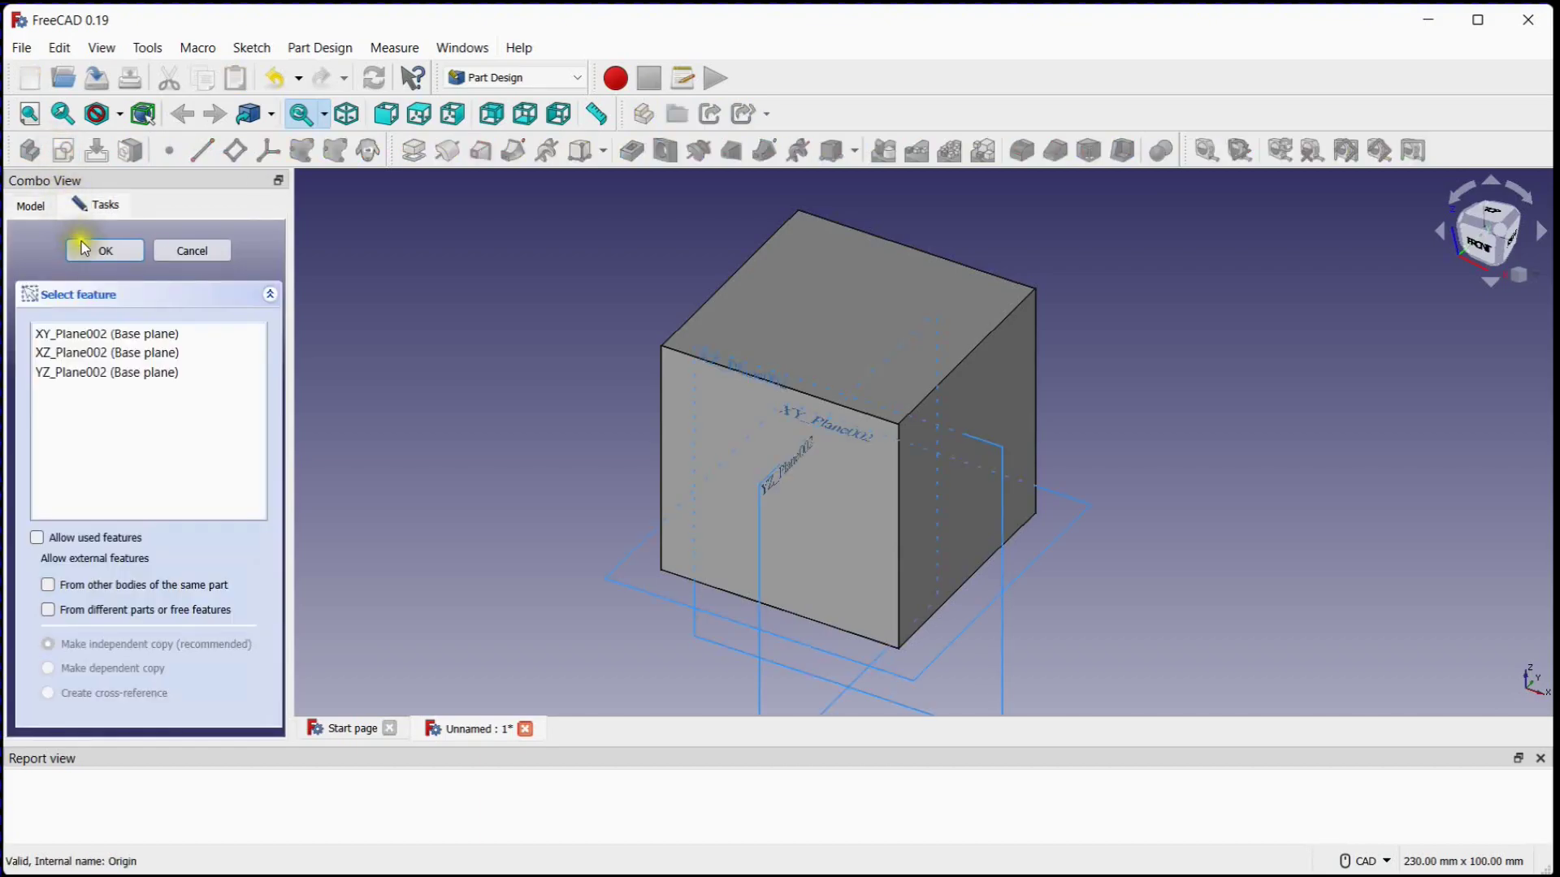
{"action": "left_click", "coordinate": [97, 333]}
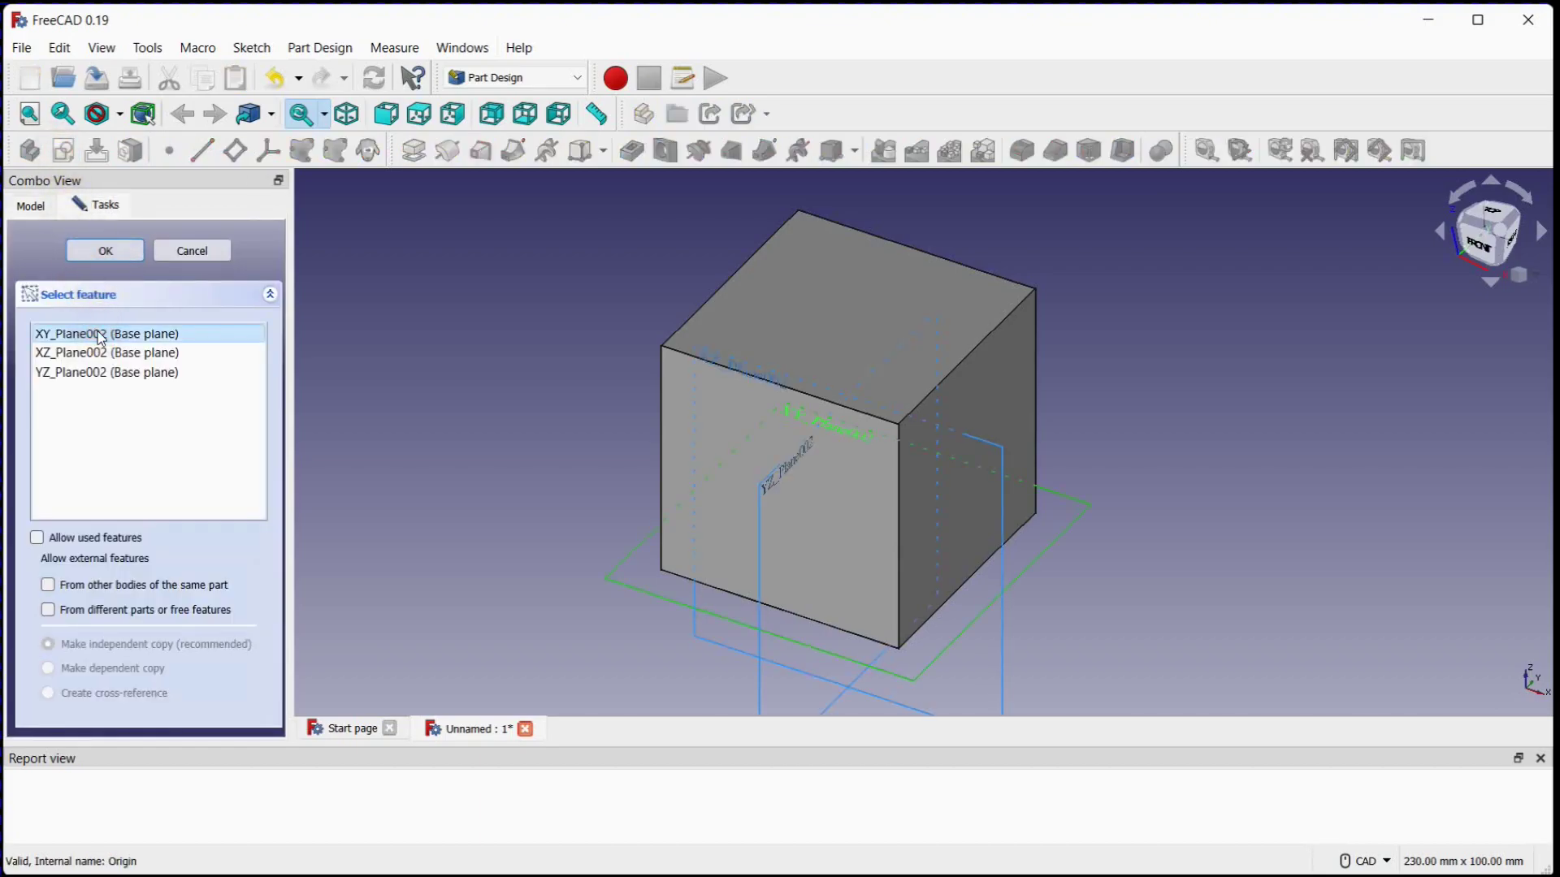
{"action": "left_click", "coordinate": [102, 250]}
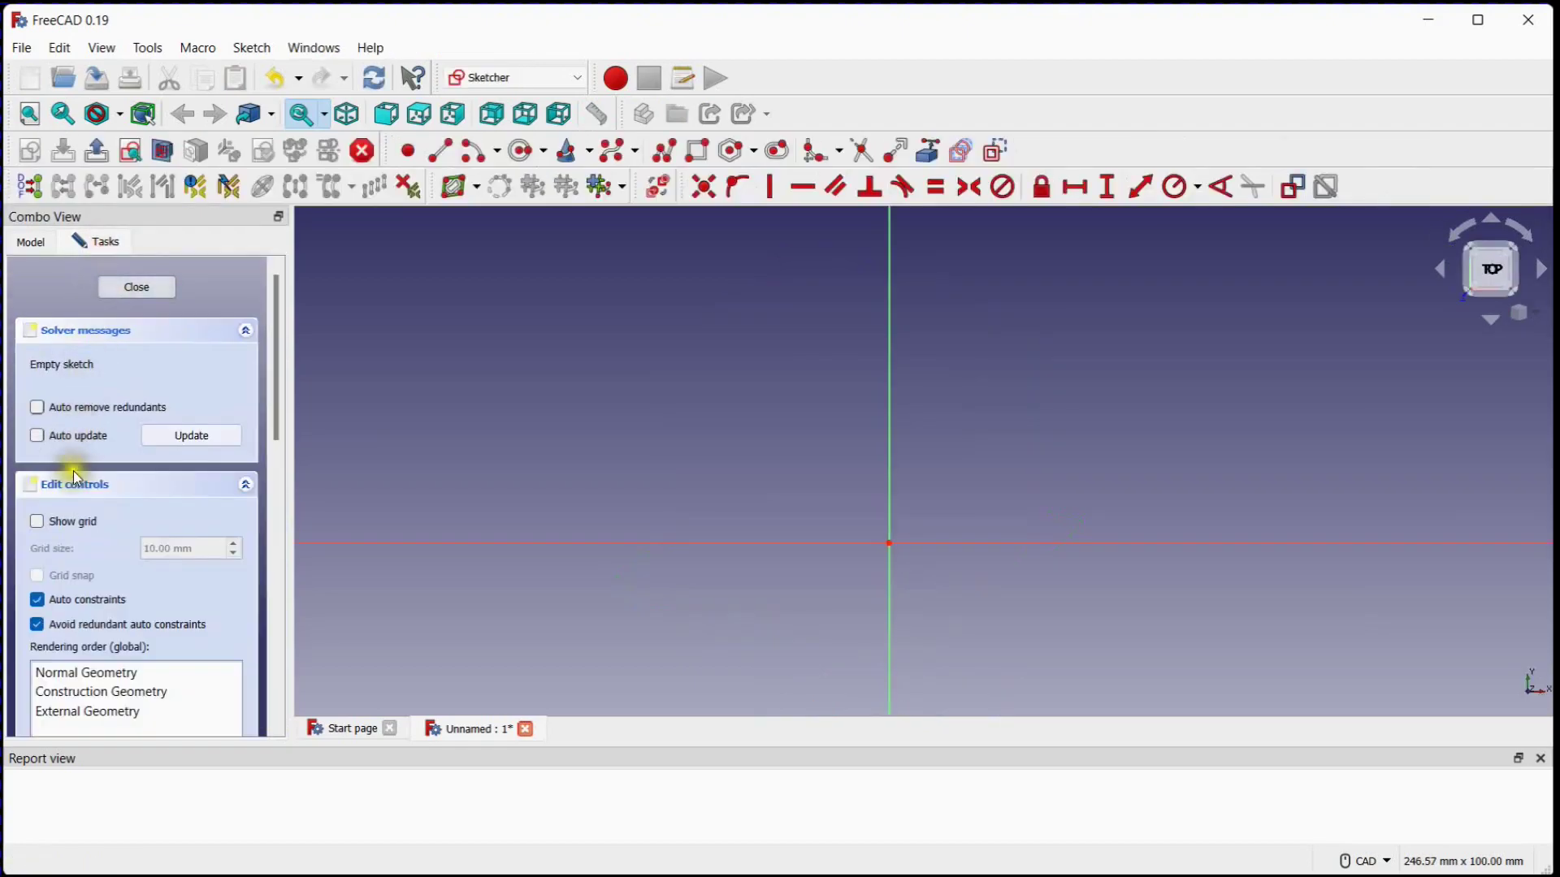
{"action": "left_click", "coordinate": [37, 521]}
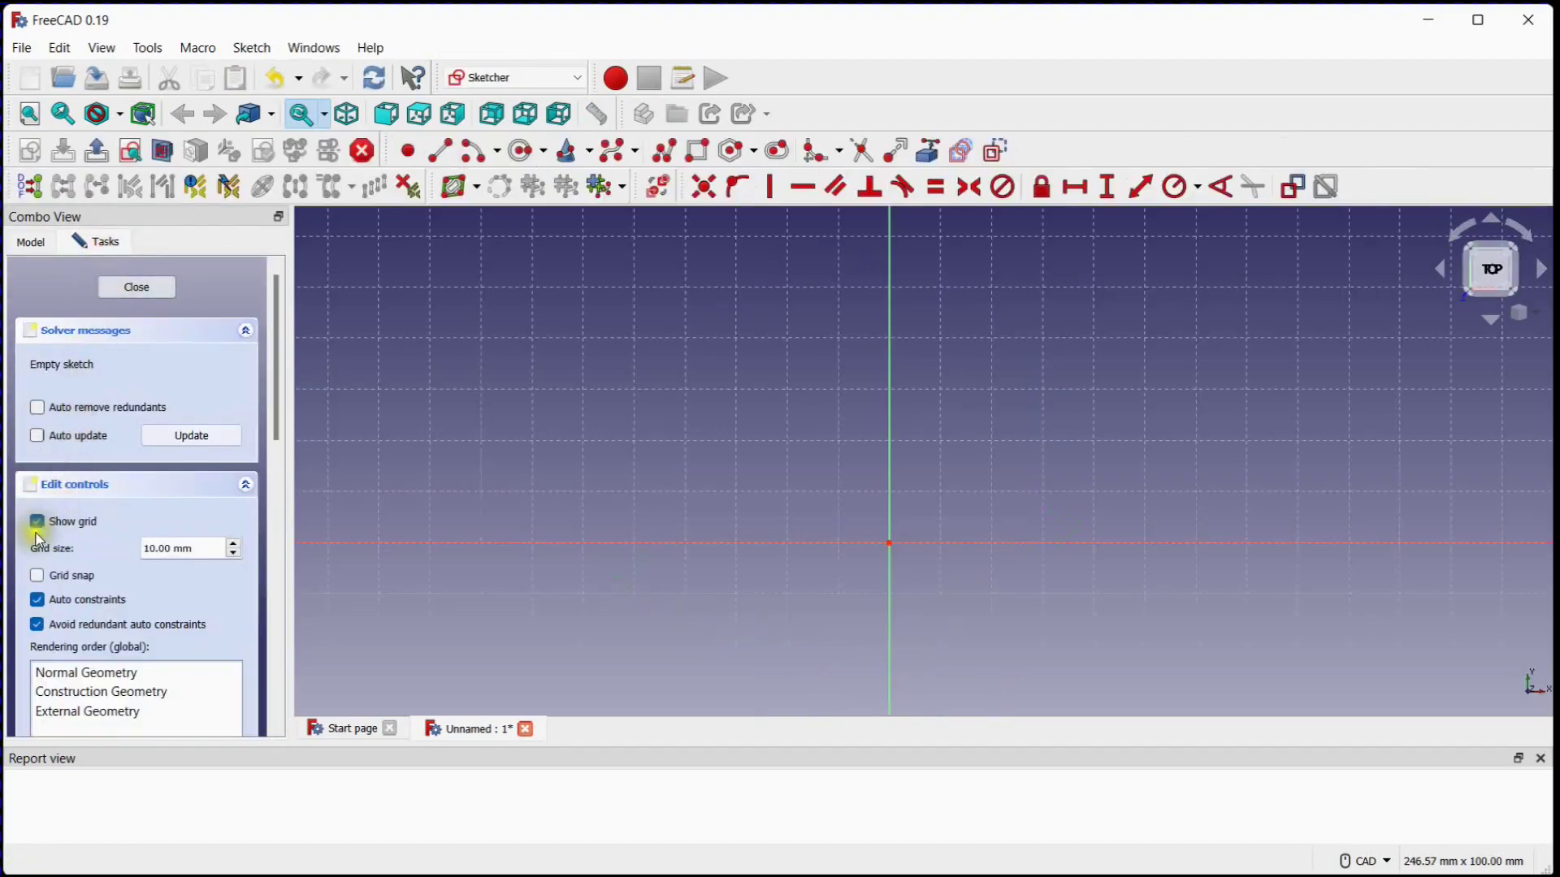
Step: Sketch a rectangle with its upper left corner on the origin, extending into the quadrant right of and below it
{"action": "scroll", "coordinate": [762, 475], "scroll_direction": "down", "scroll_amount": 3}
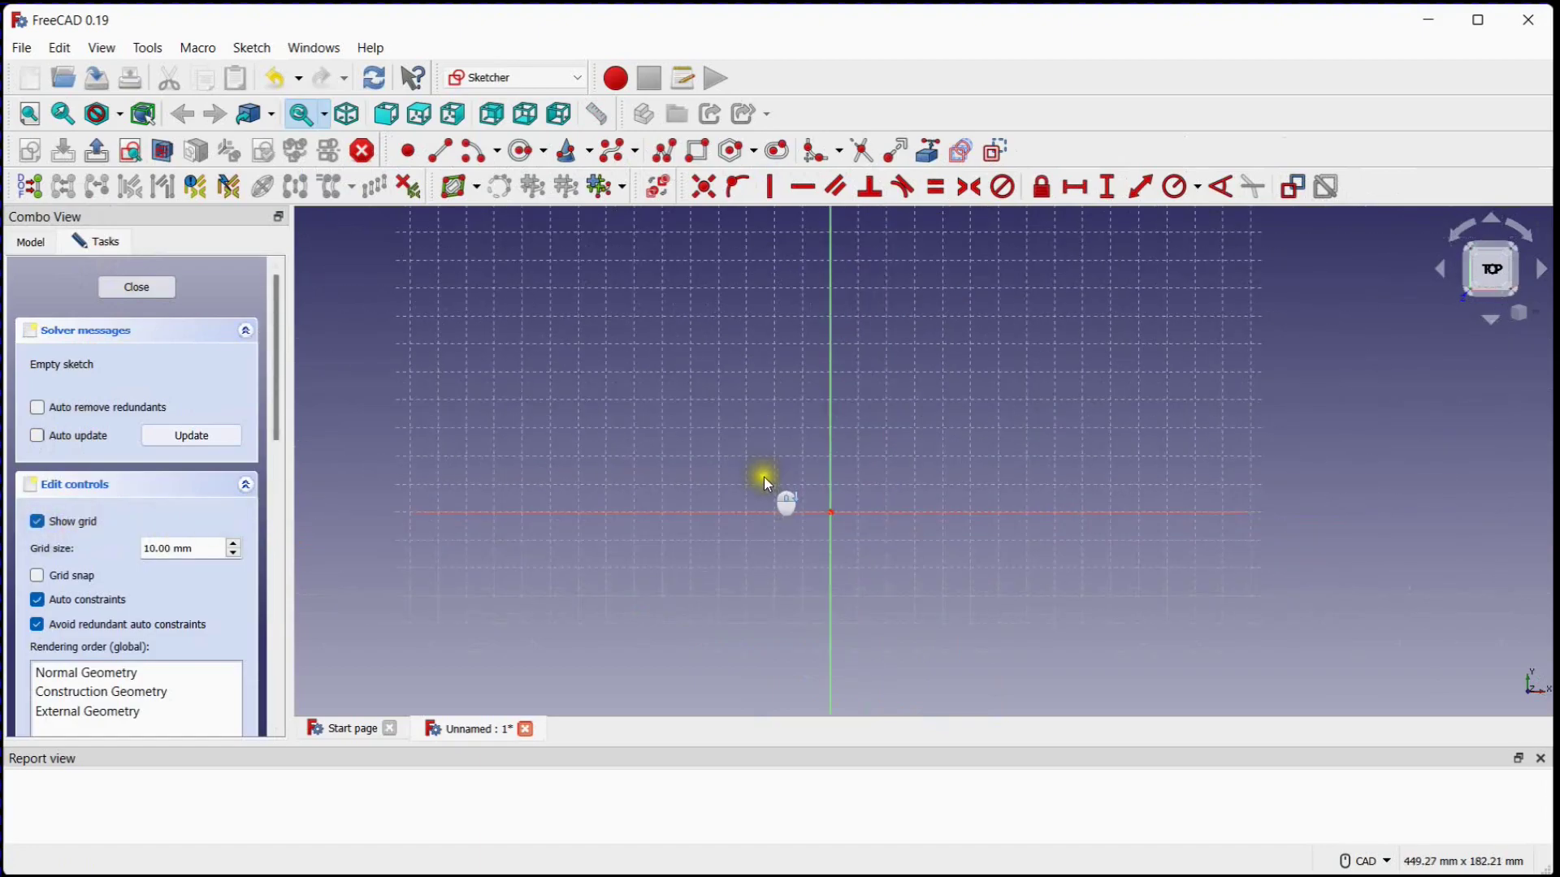
{"action": "middle_click_drag", "start_coordinate": [656, 398], "coordinate": [637, 369]}
{"action": "left_click", "coordinate": [700, 151]}
{"action": "left_click", "coordinate": [702, 404]}
{"action": "left_click", "coordinate": [931, 561]}
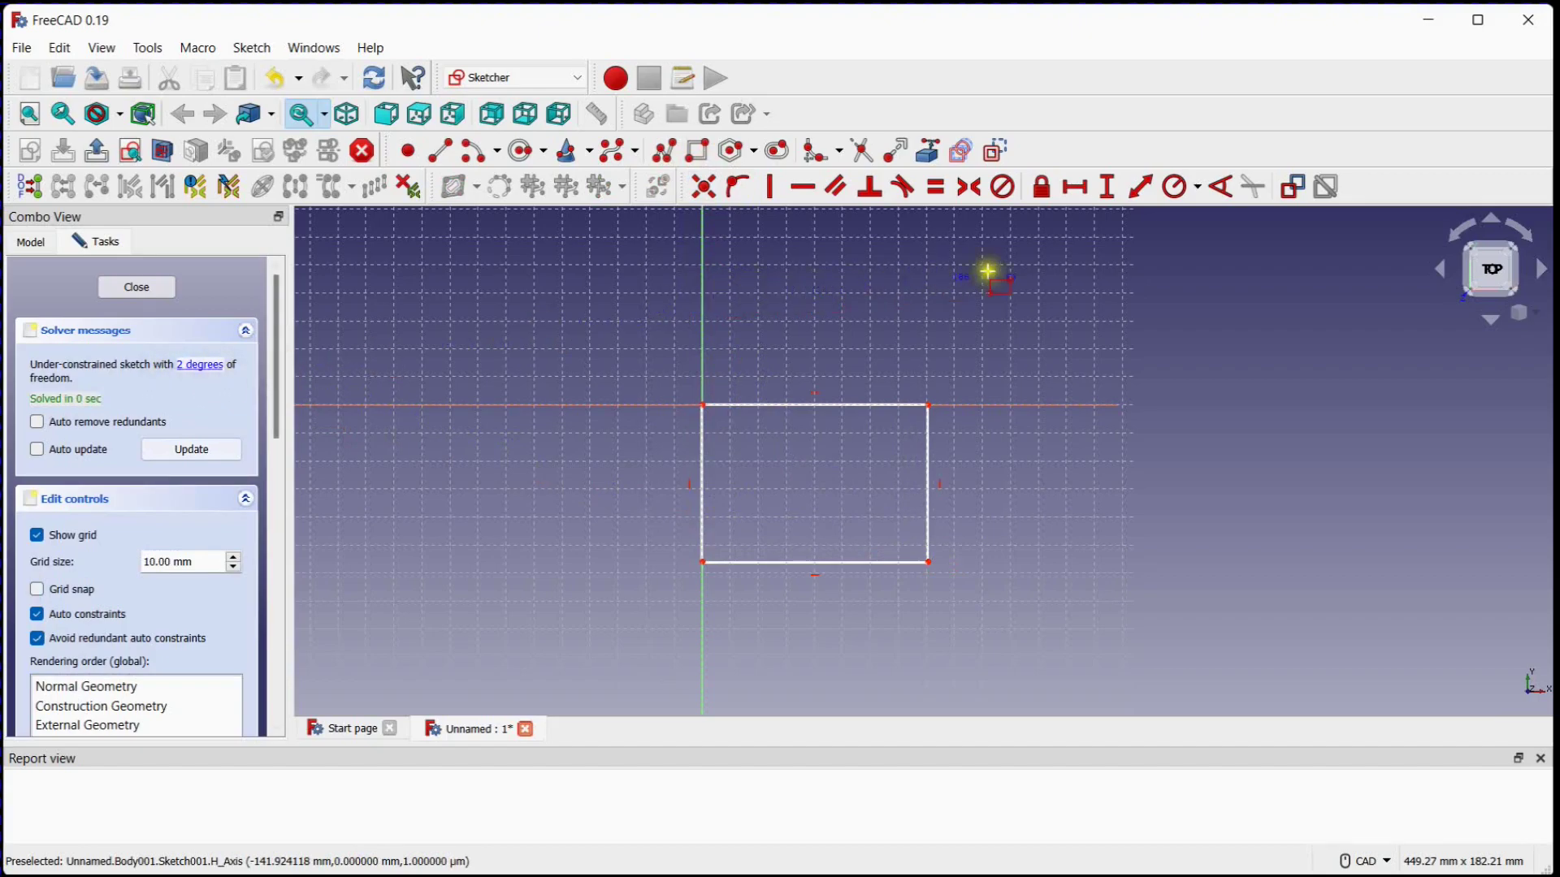
Step: Constrain the rectangle's right edge and lower edge to a length of 50 mm each, and close the sketch
{"action": "left_click", "coordinate": [1139, 191]}
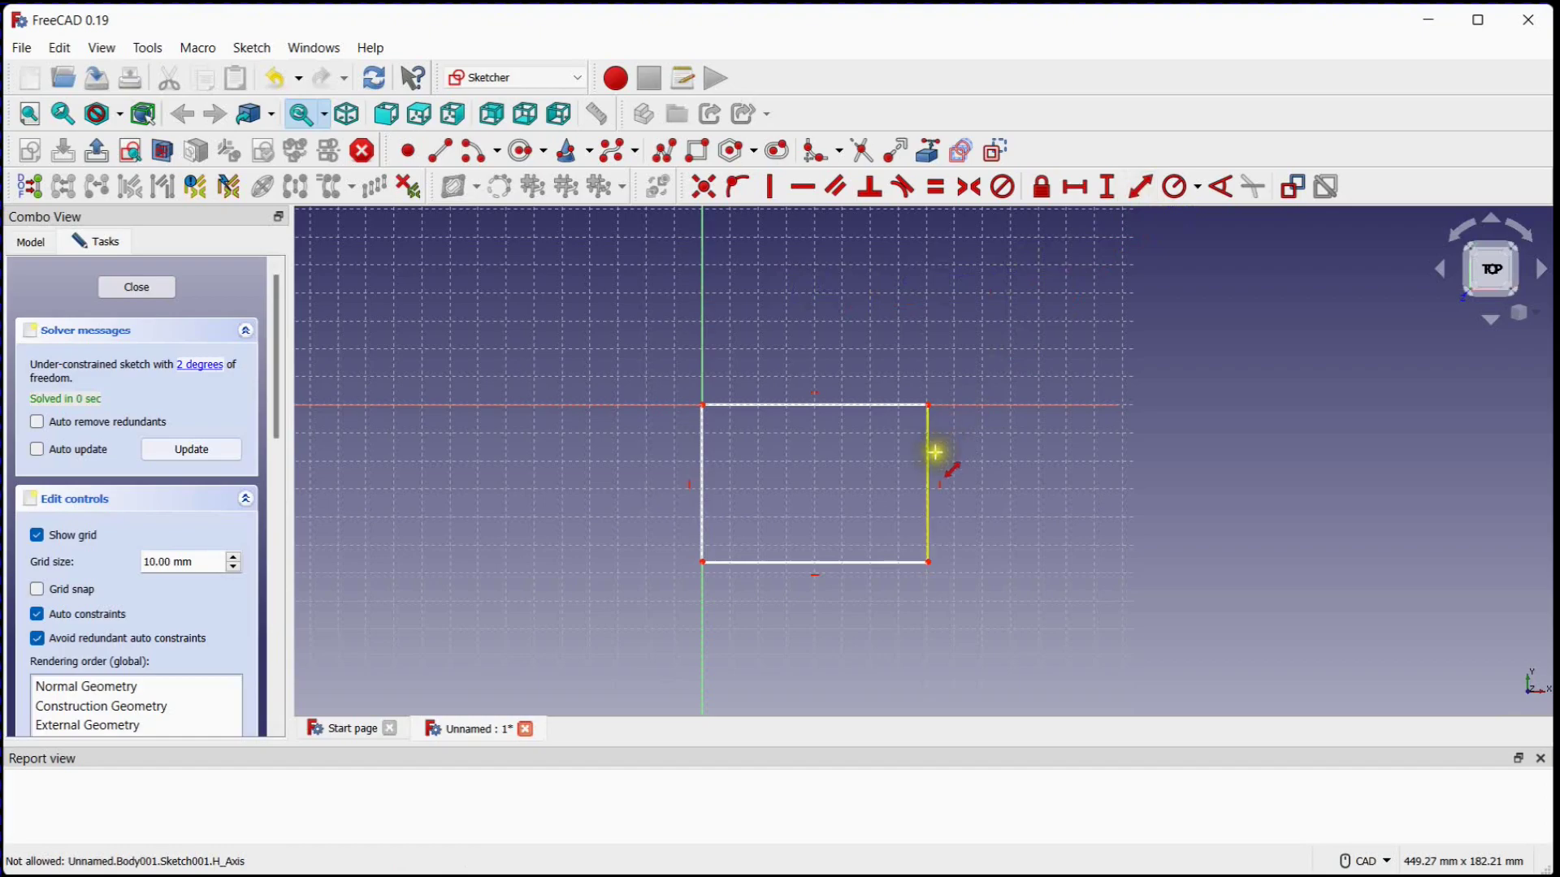
{"action": "left_click", "coordinate": [930, 453]}
{"action": "type", "text": "50"}
{"action": "key", "text": "Return"}
{"action": "left_click", "coordinate": [886, 545]}
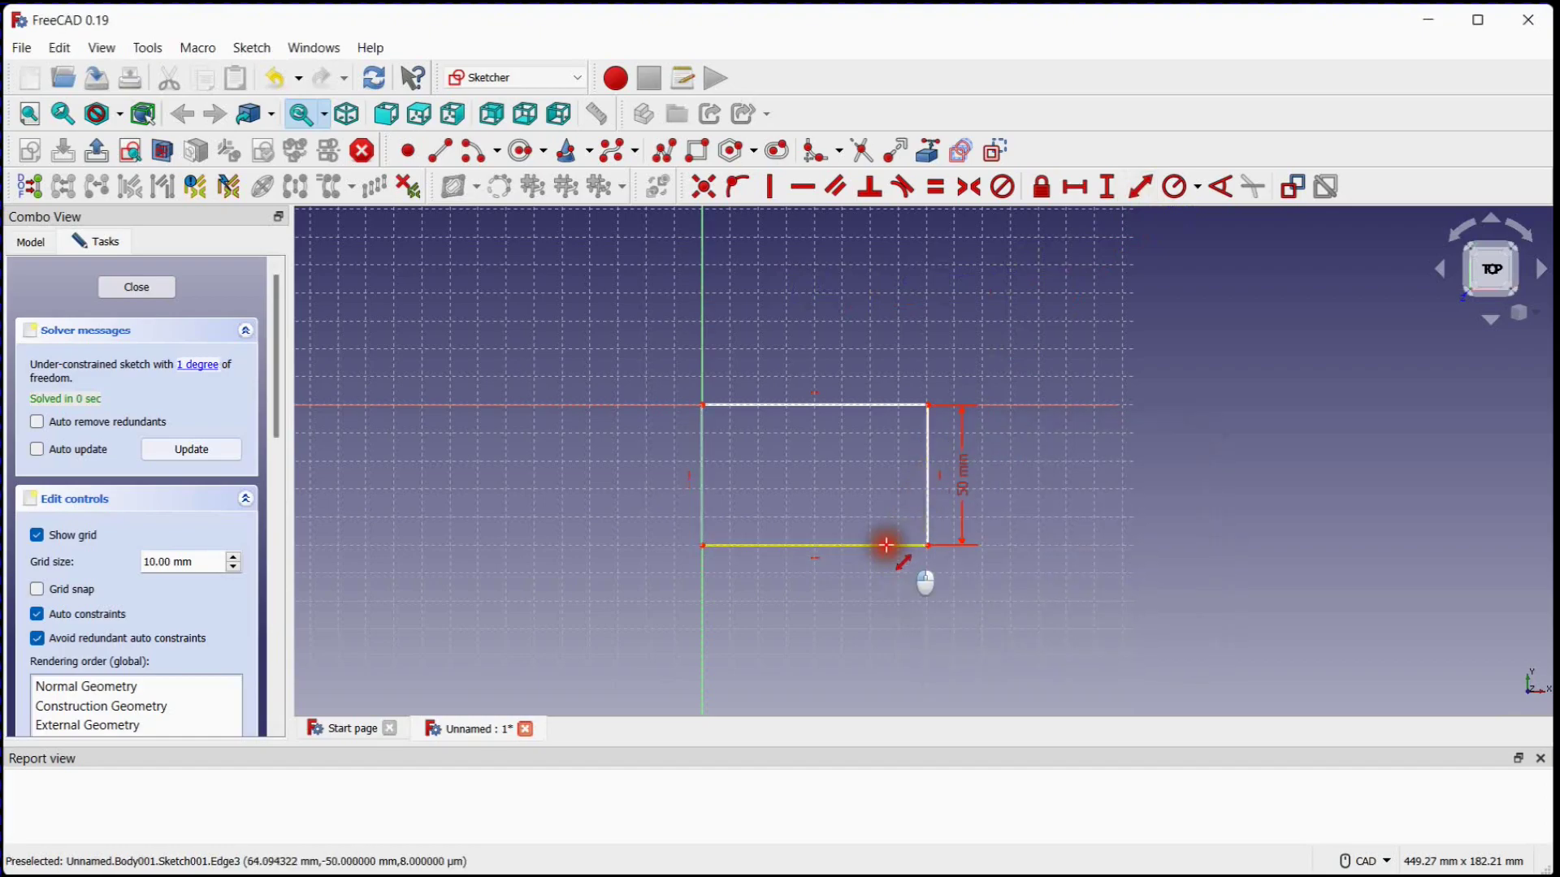
{"action": "type", "text": "50"}
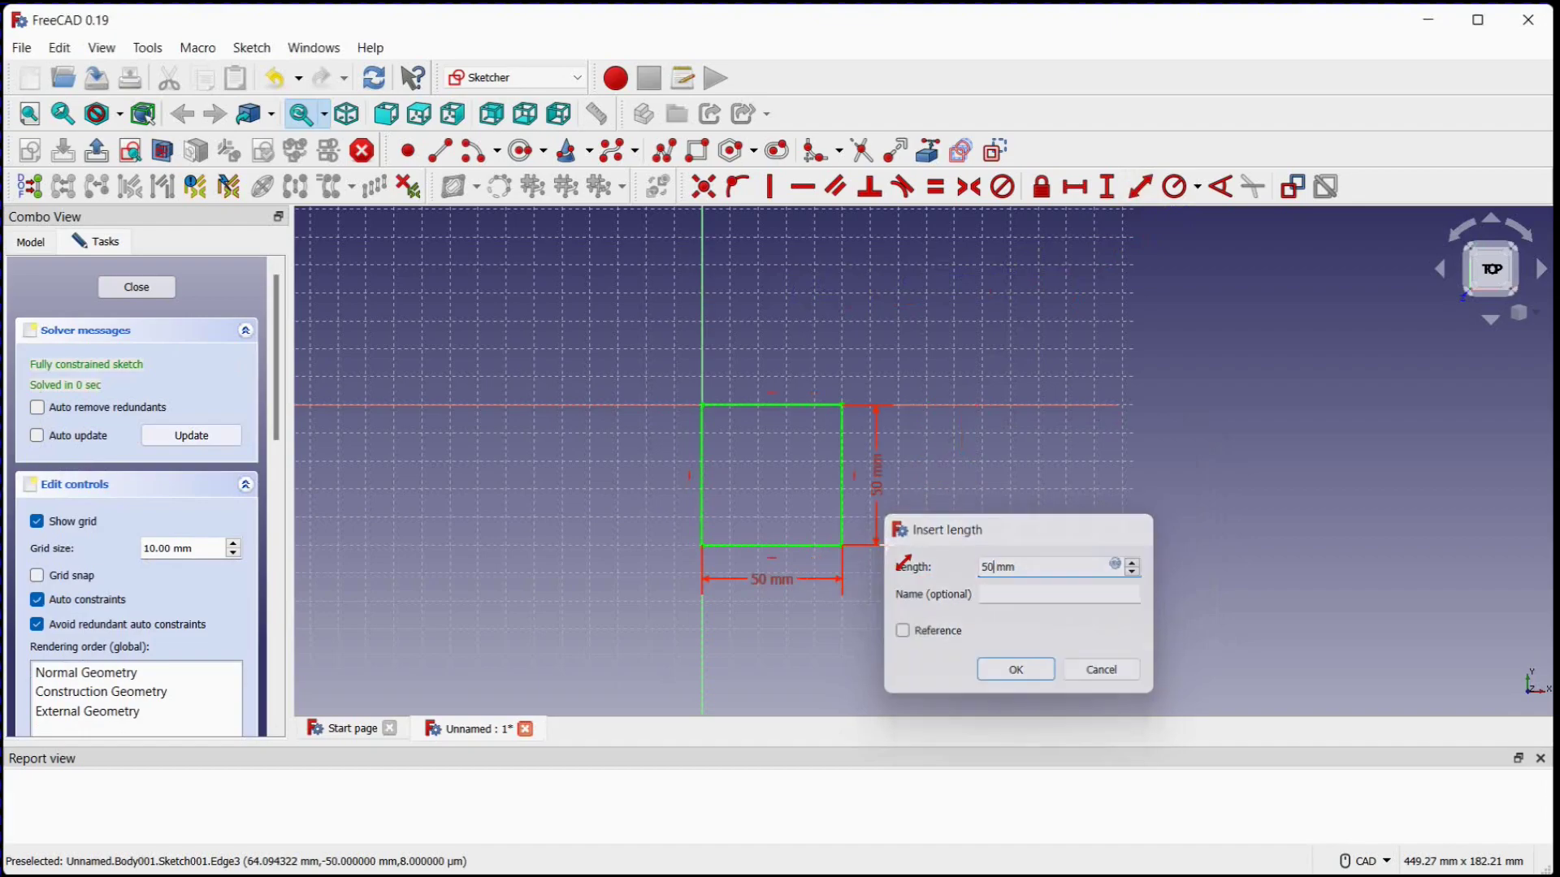
{"action": "key", "text": "Return"}
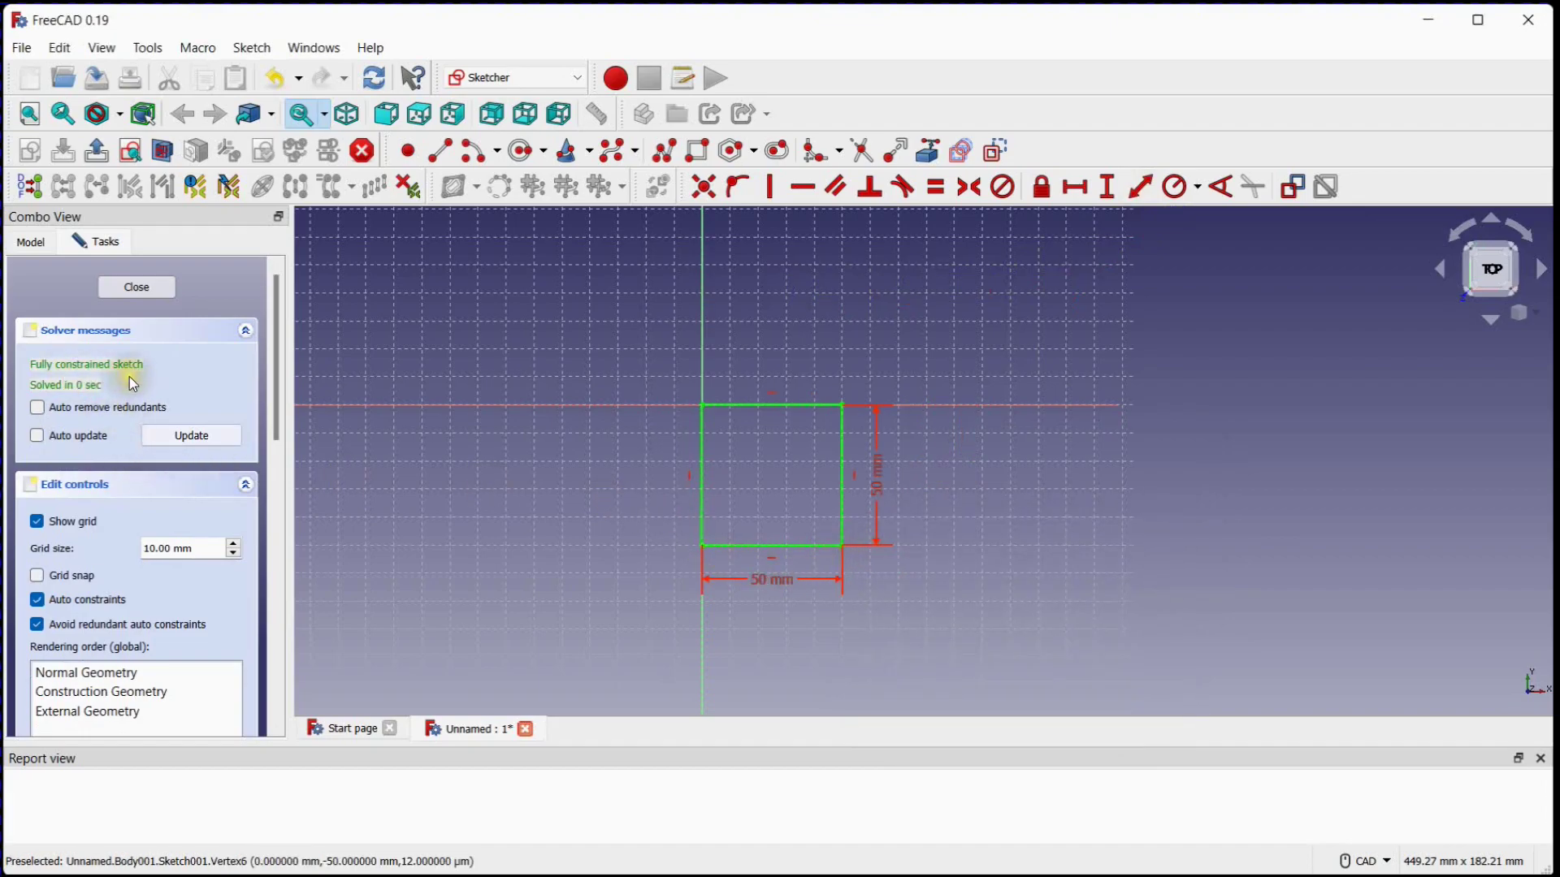
{"action": "left_click", "coordinate": [150, 294]}
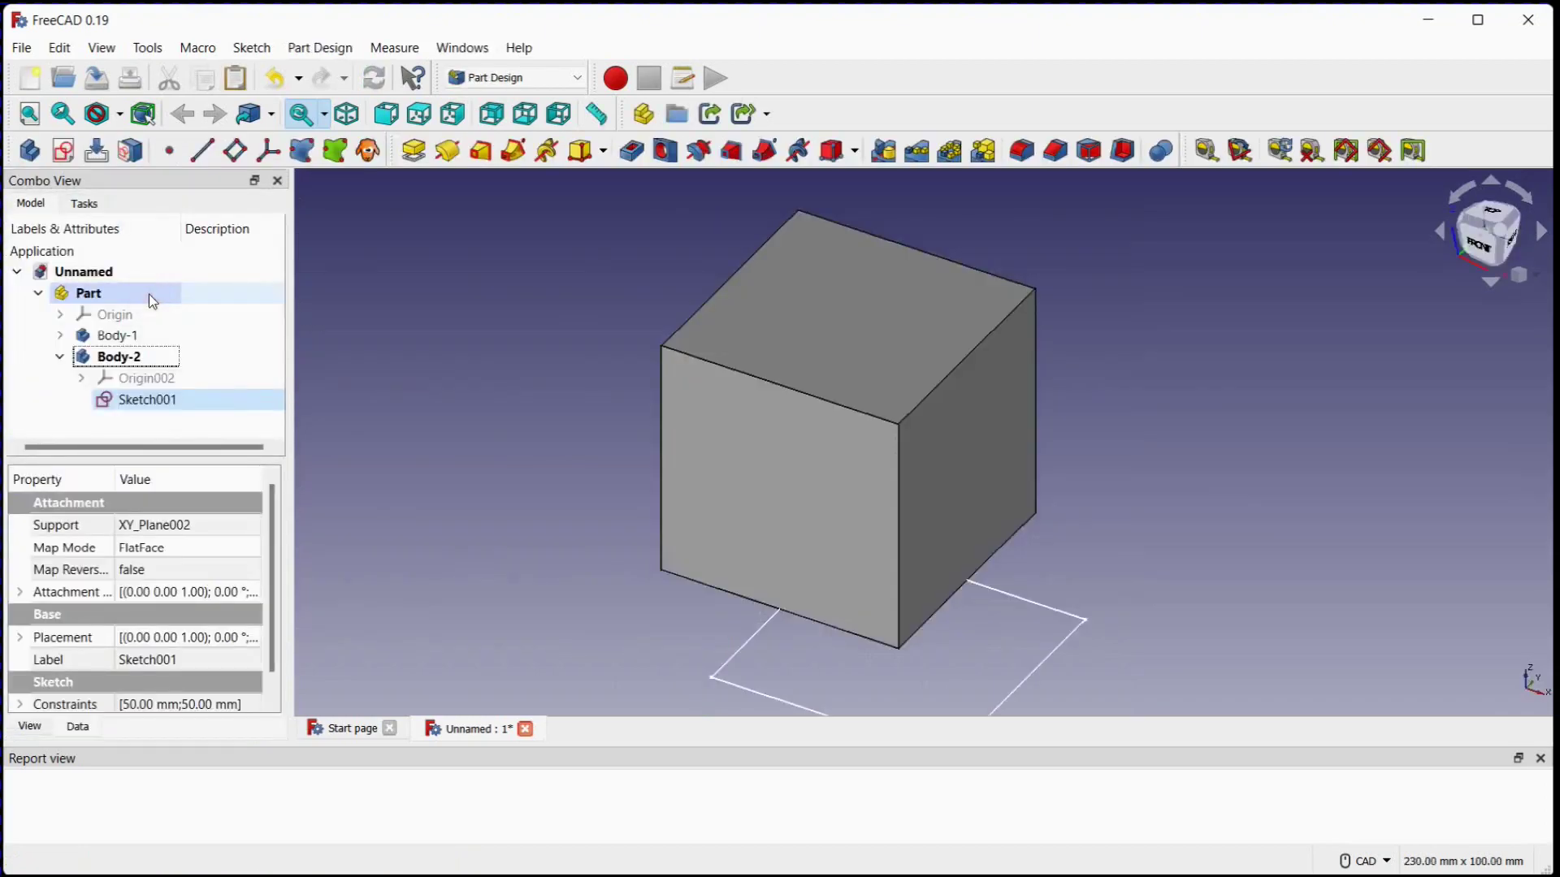
Step: Pad Body-2's square sketch to a length of 50 mm, symmetric to the sketch plane
{"action": "left_click", "coordinate": [413, 150]}
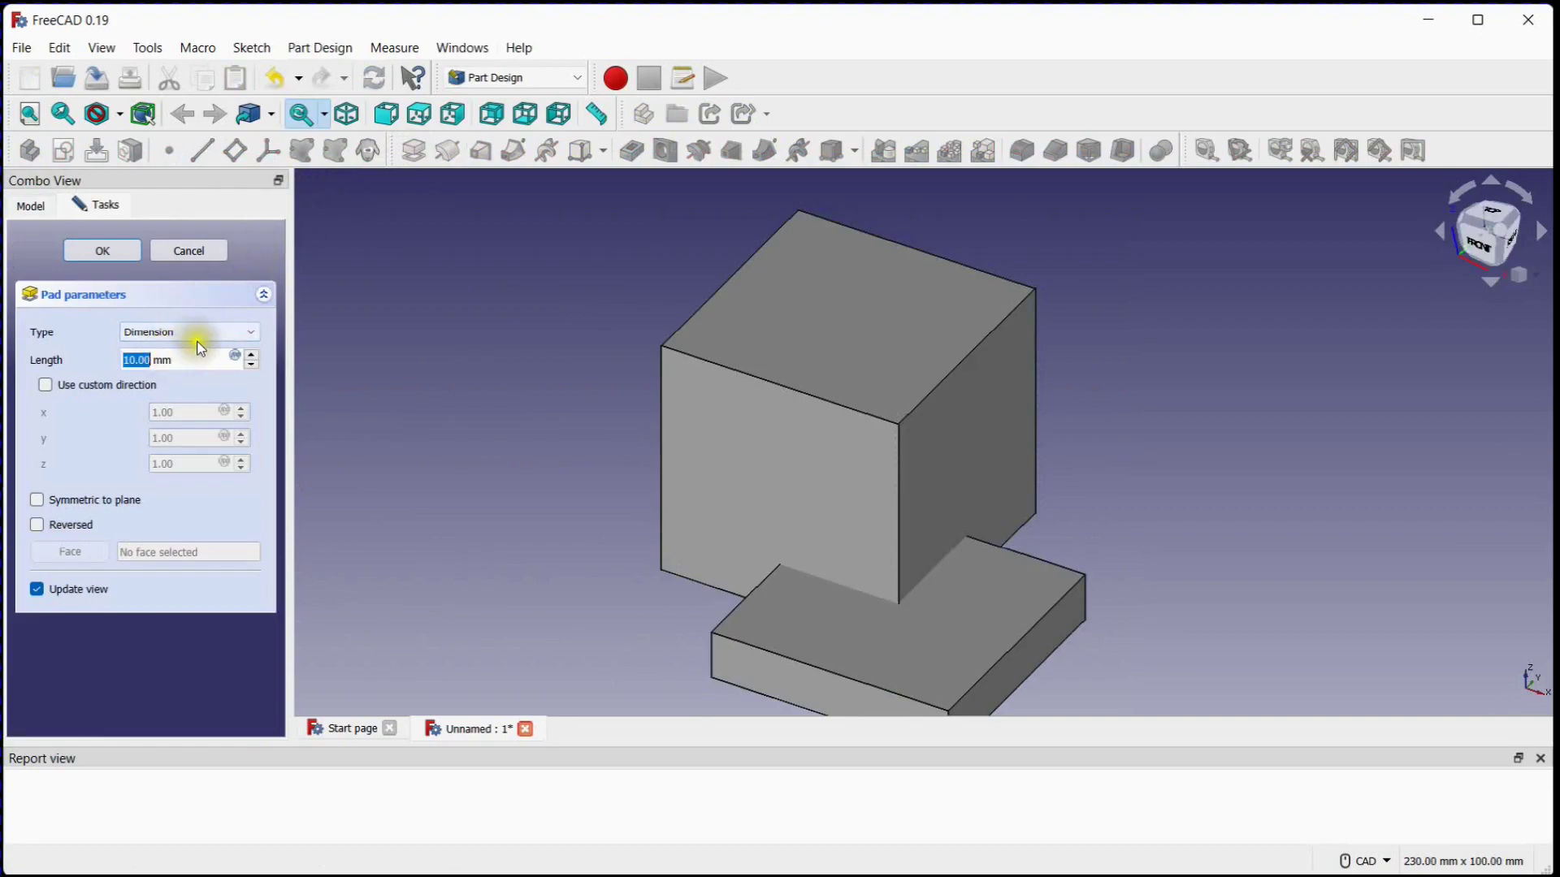
{"action": "left_click", "coordinate": [37, 500]}
{"action": "double_click", "coordinate": [128, 359]}
{"action": "type", "text": "50"}
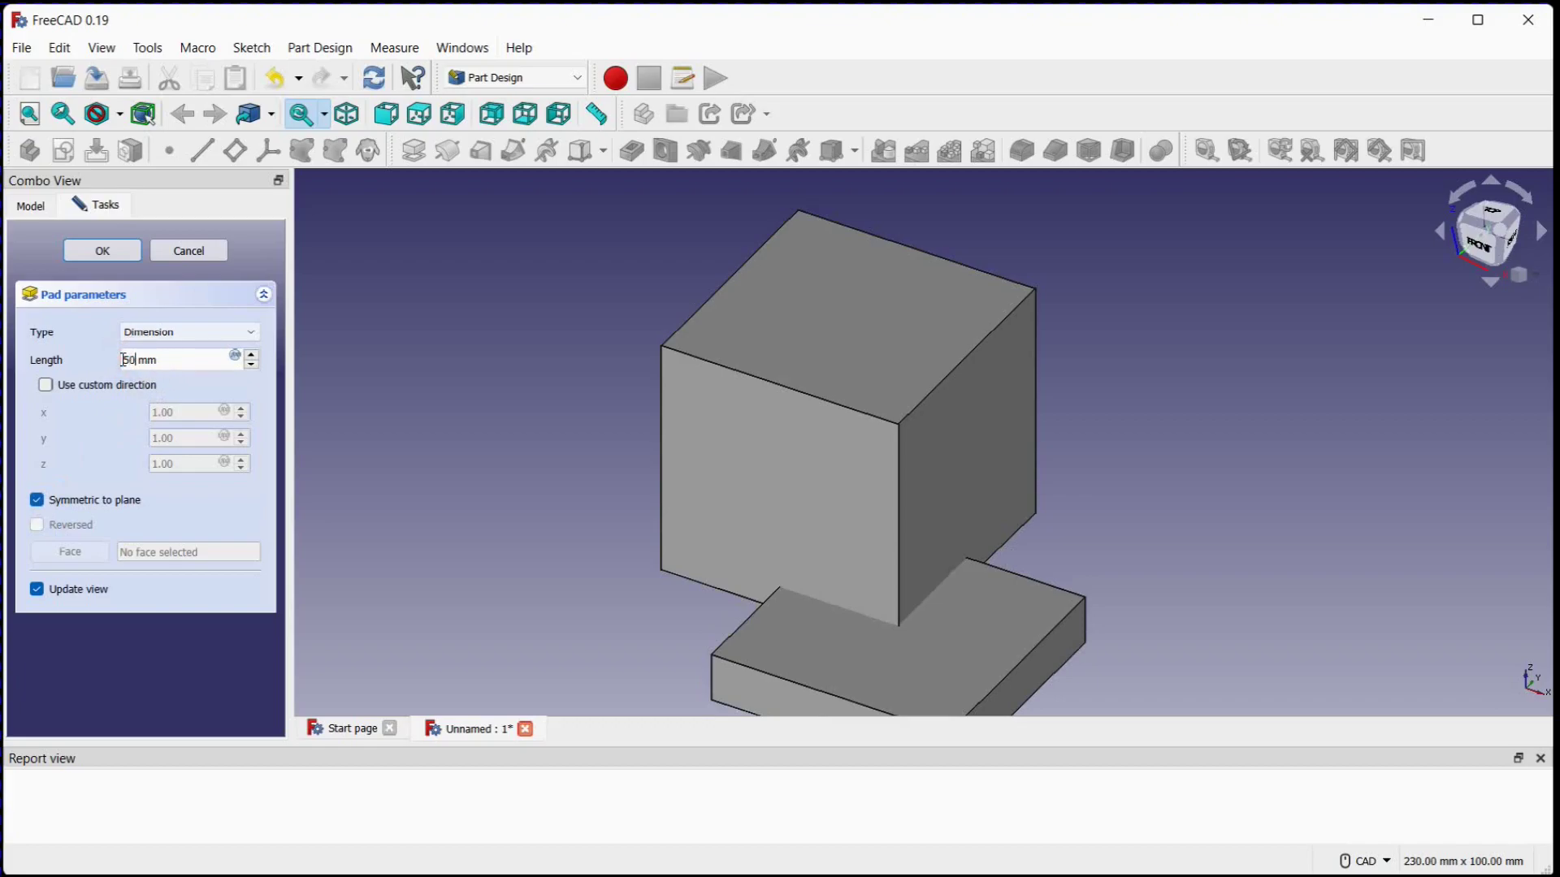
{"action": "left_click", "coordinate": [118, 252]}
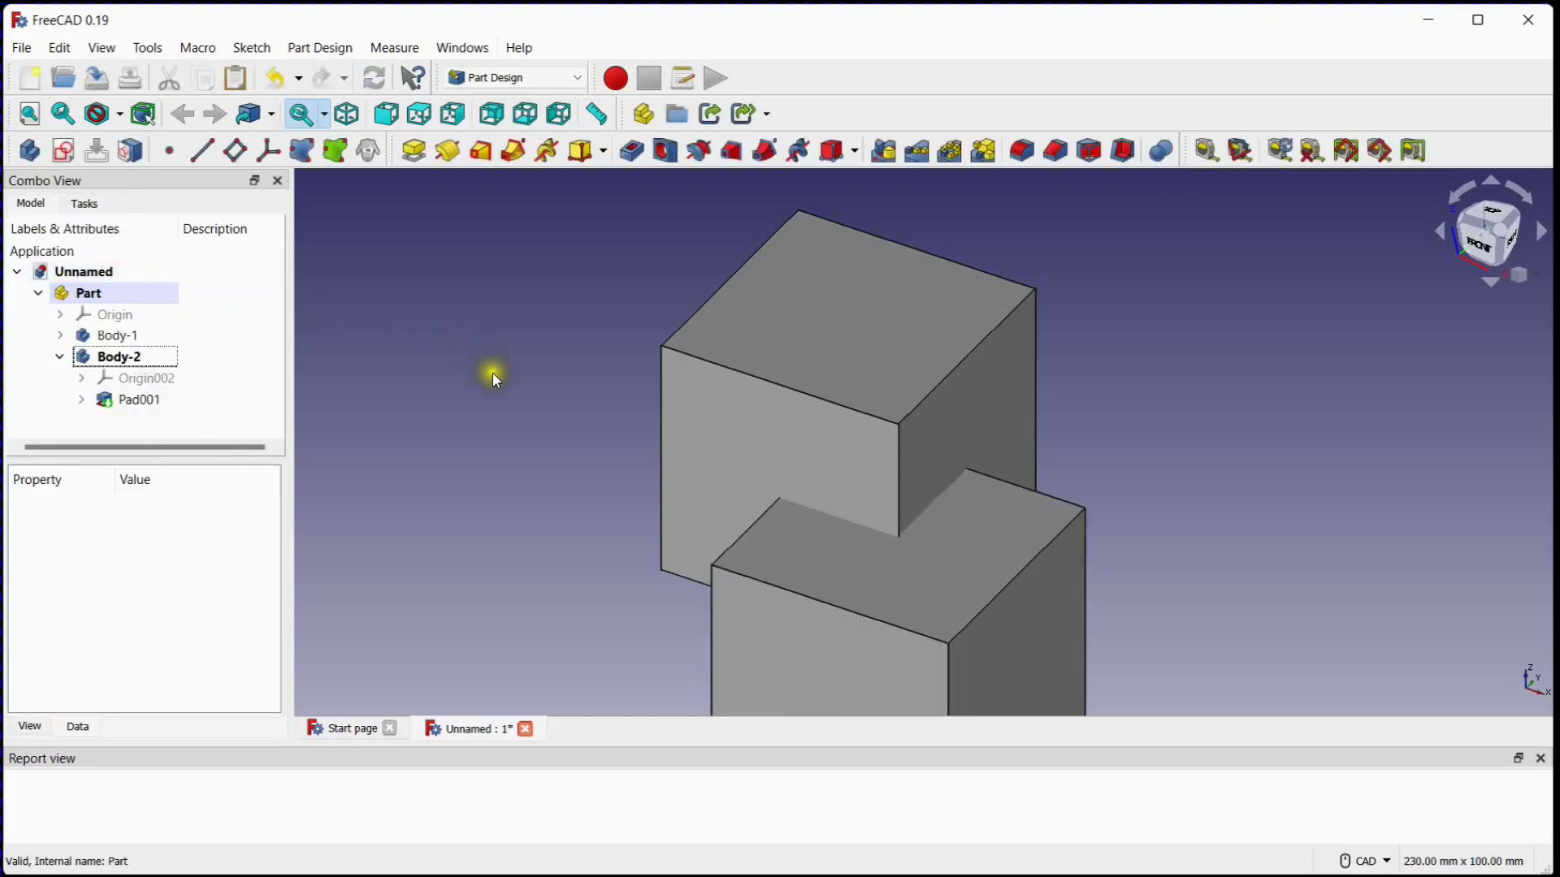
{"action": "left_click", "coordinate": [60, 358]}
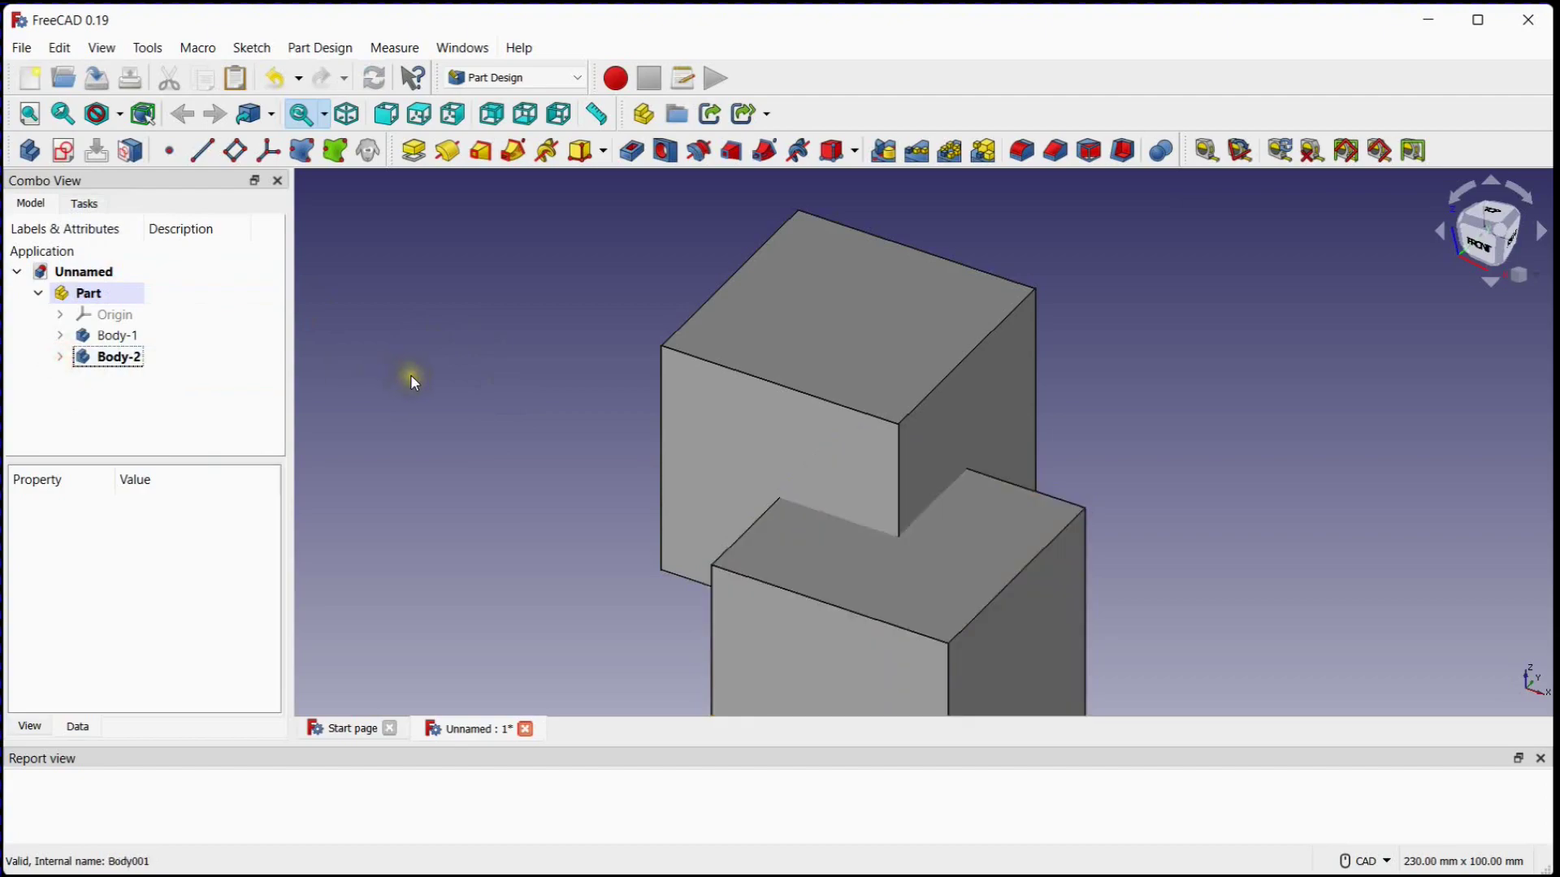
Step: Make Body-1 the active body and keep both bodies collapsed in the model tree
{"action": "scroll", "coordinate": [411, 378], "scroll_direction": "down", "scroll_amount": 2}
{"action": "middle_click_drag", "start_coordinate": [490, 450], "coordinate": [568, 404]}
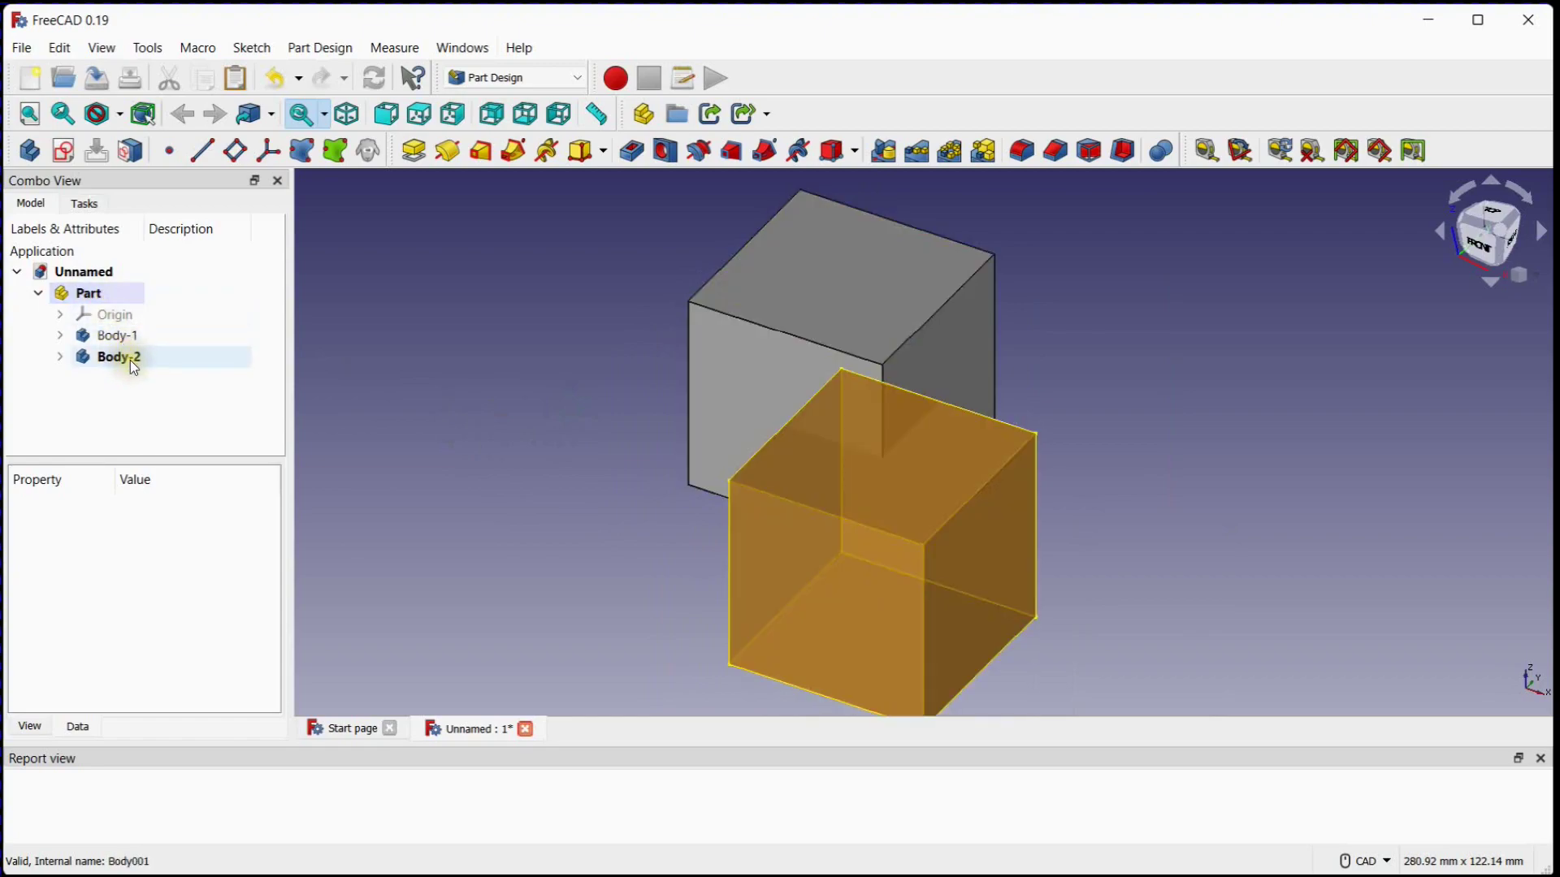
{"action": "middle_click_drag", "start_coordinate": [552, 452], "coordinate": [610, 455]}
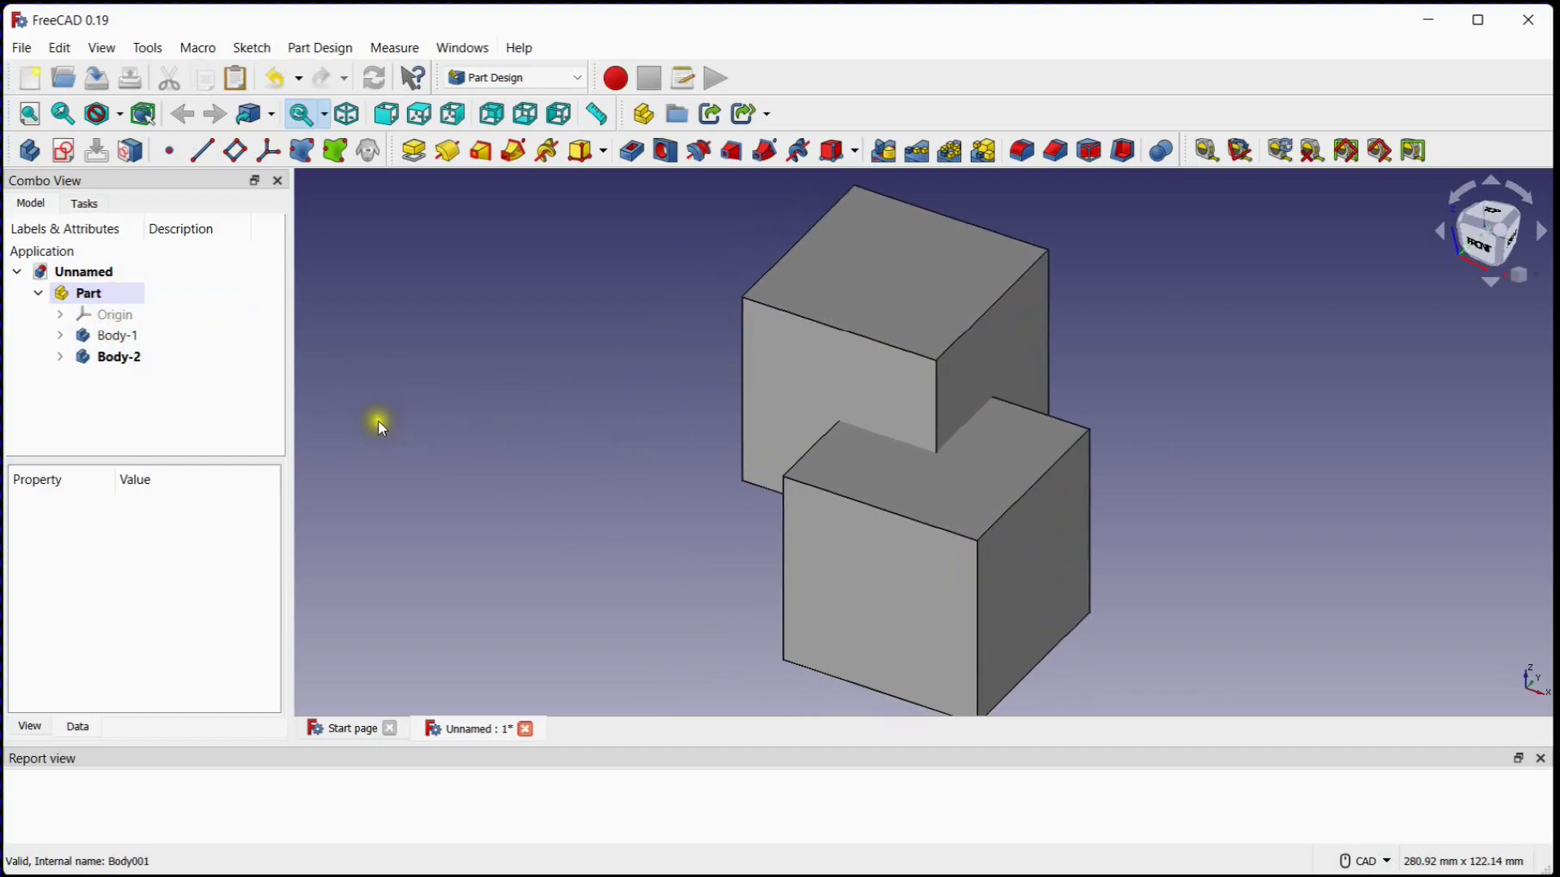
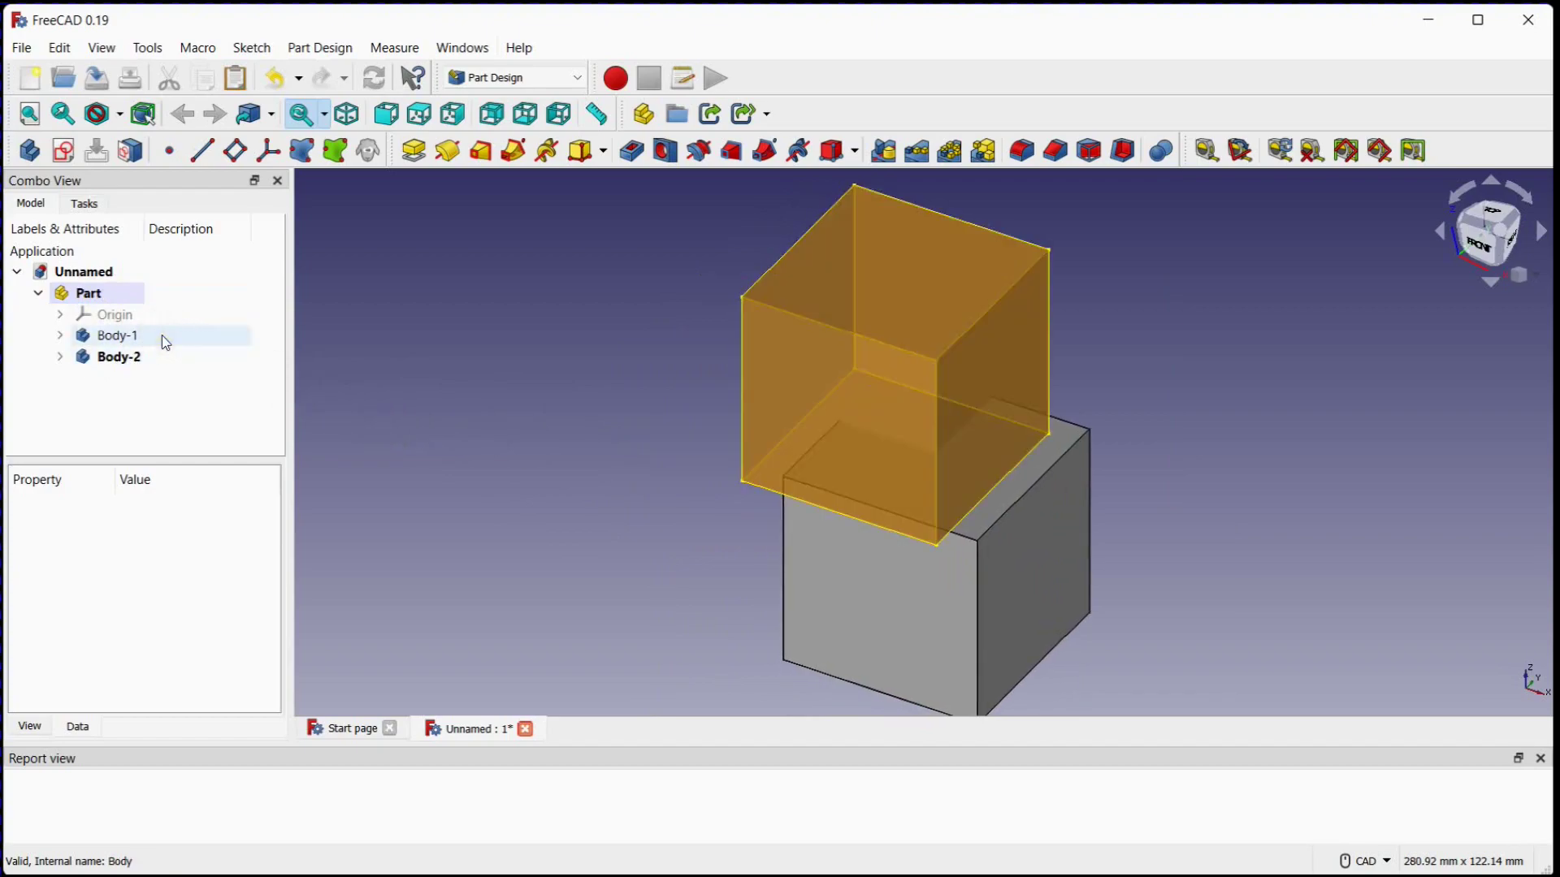
{"action": "left_click", "coordinate": [450, 392]}
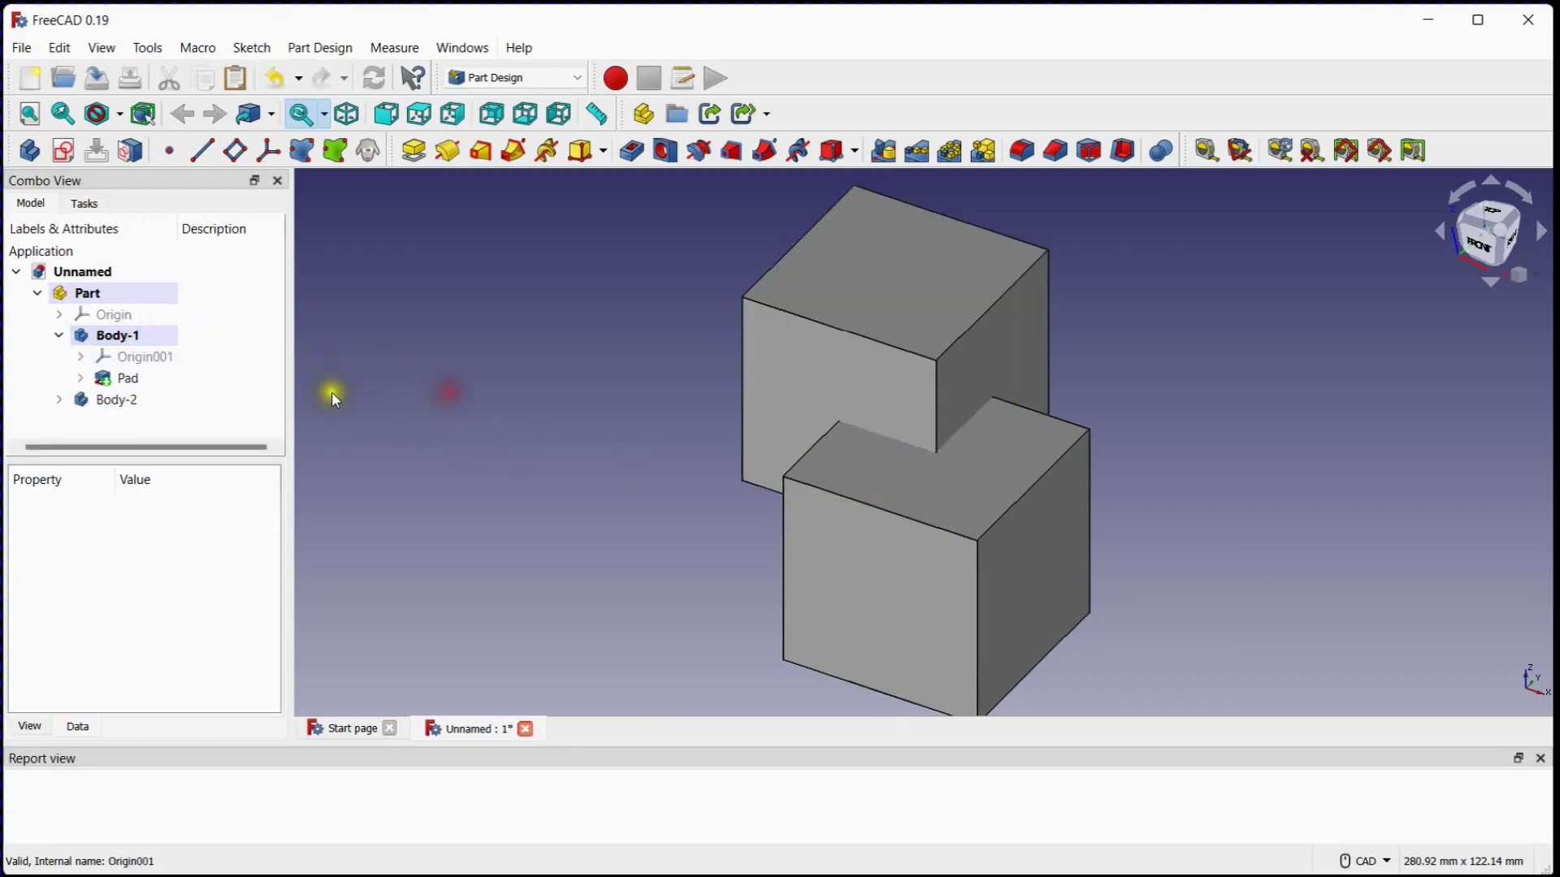
{"action": "left_click", "coordinate": [68, 336]}
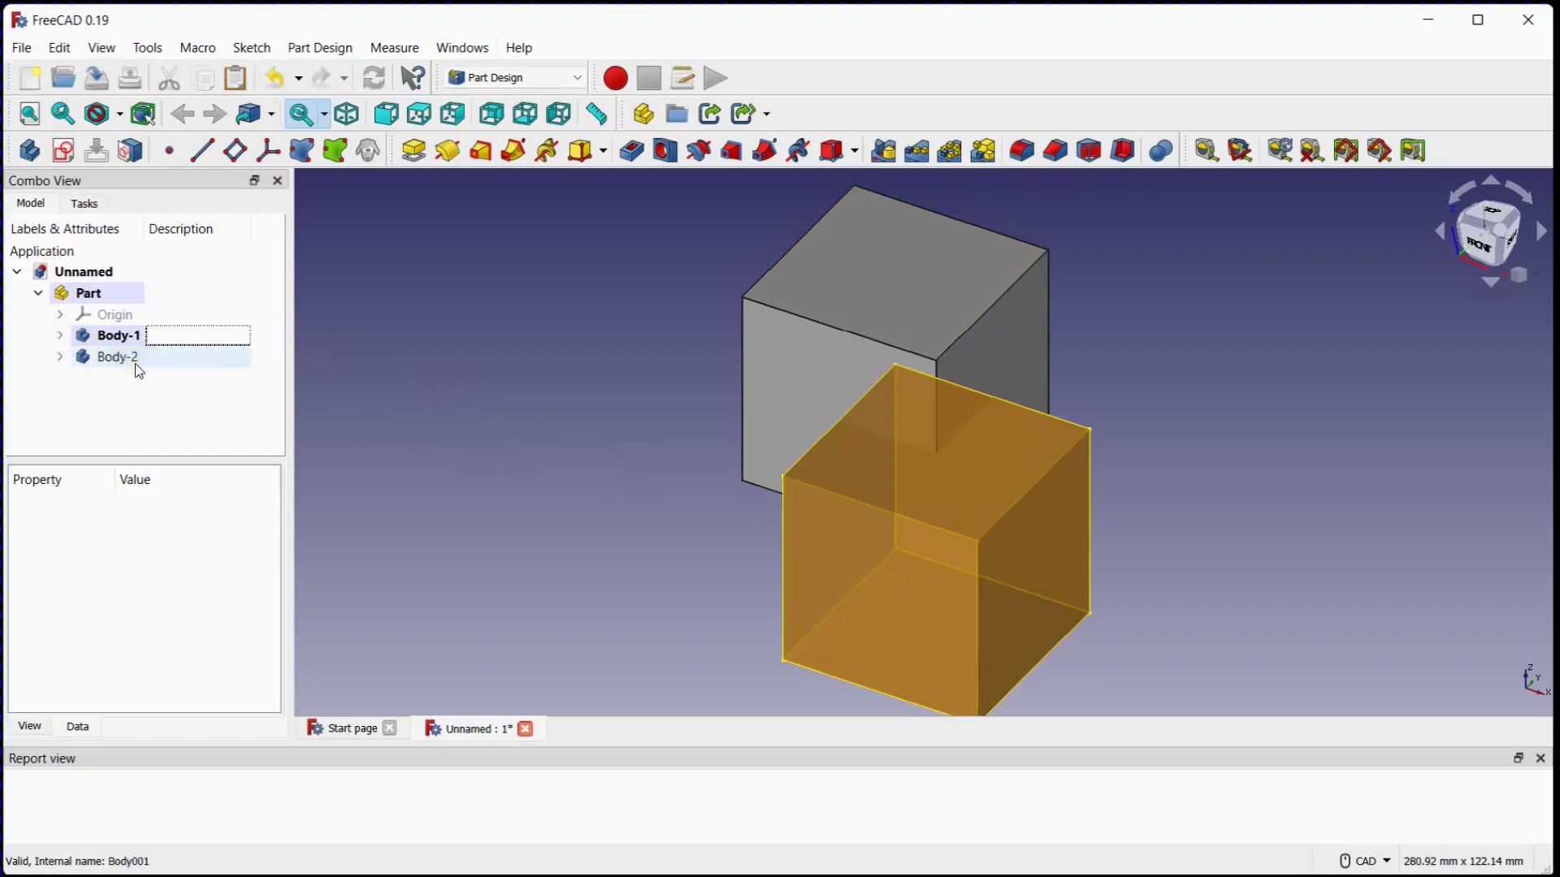
Step: Try fusing Body-2 into Body-1 with a Boolean operation, and undo the fuse
{"action": "left_click", "coordinate": [116, 340]}
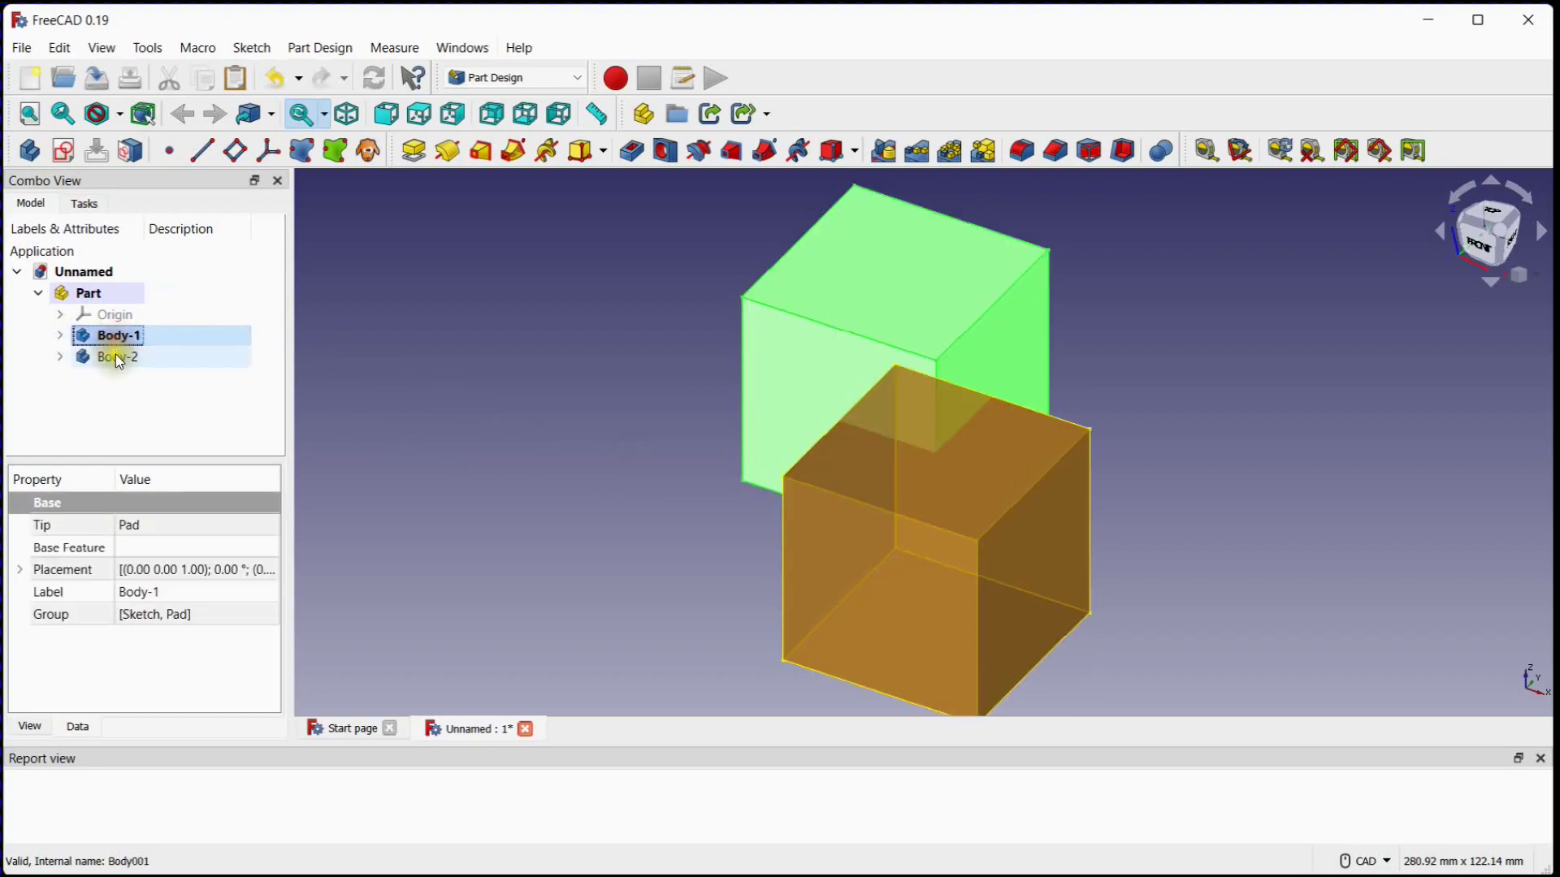
{"action": "left_click", "coordinate": [115, 356], "text": "ctrl"}
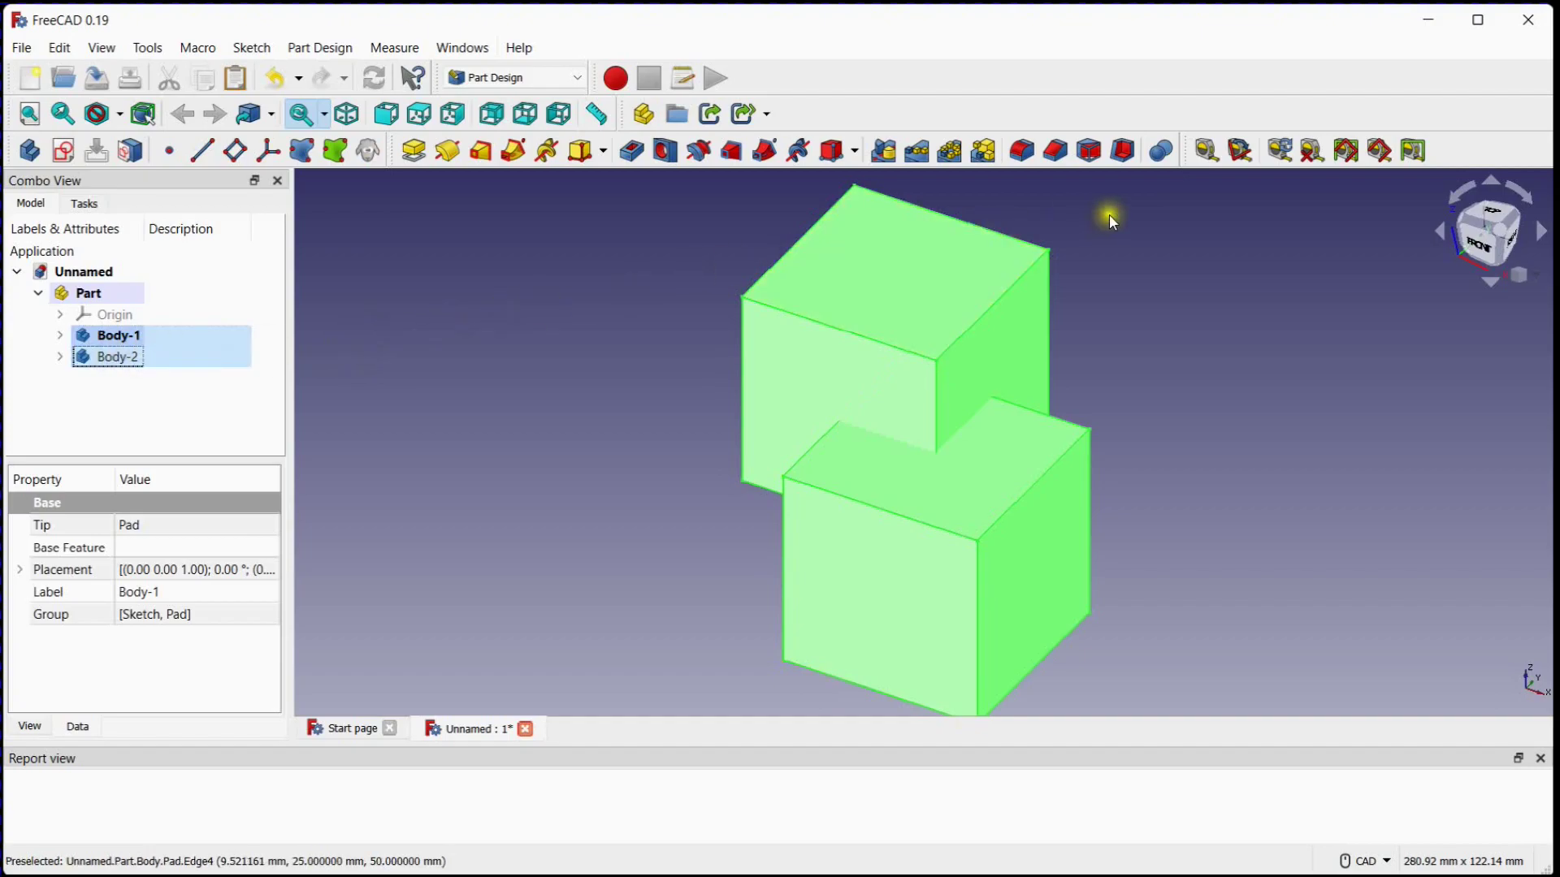
{"action": "left_click", "coordinate": [1162, 154]}
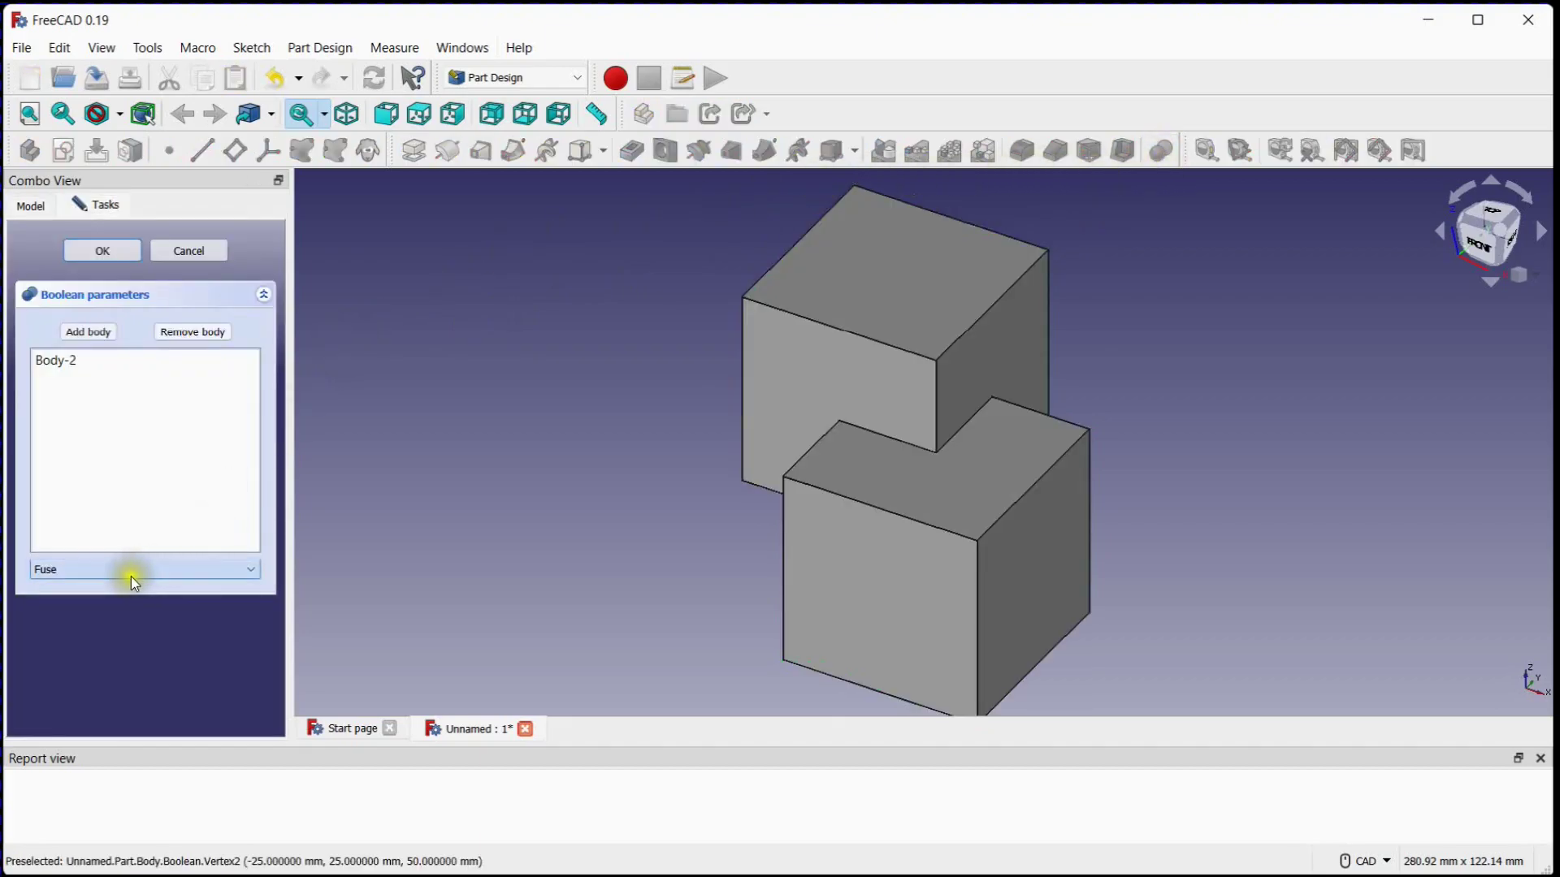
{"action": "left_click", "coordinate": [106, 255]}
{"action": "left_click", "coordinate": [460, 377]}
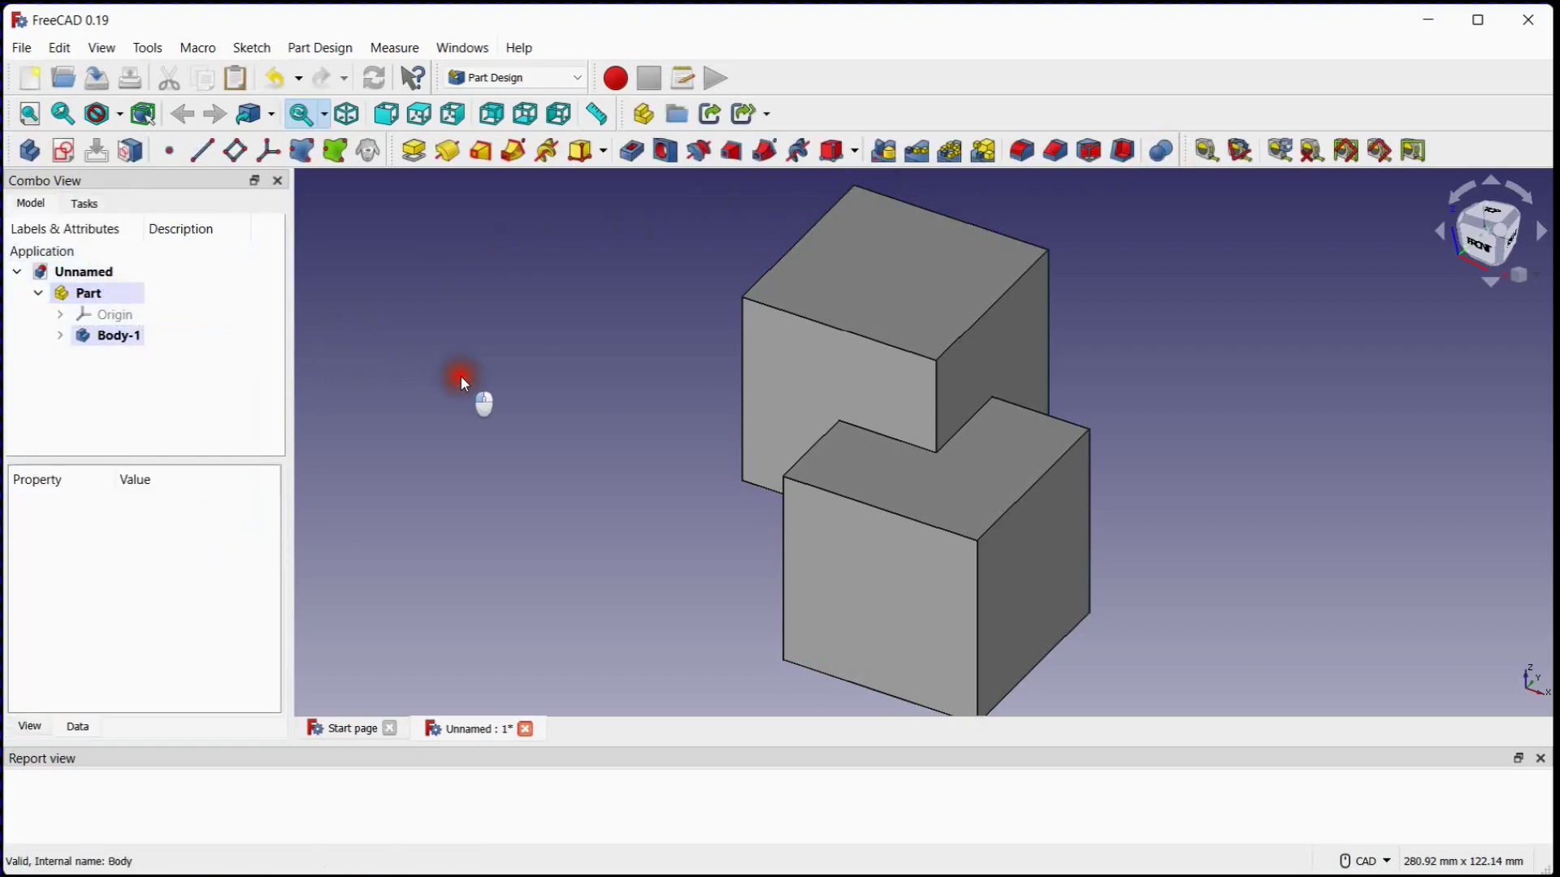
{"action": "left_click", "coordinate": [78, 340]}
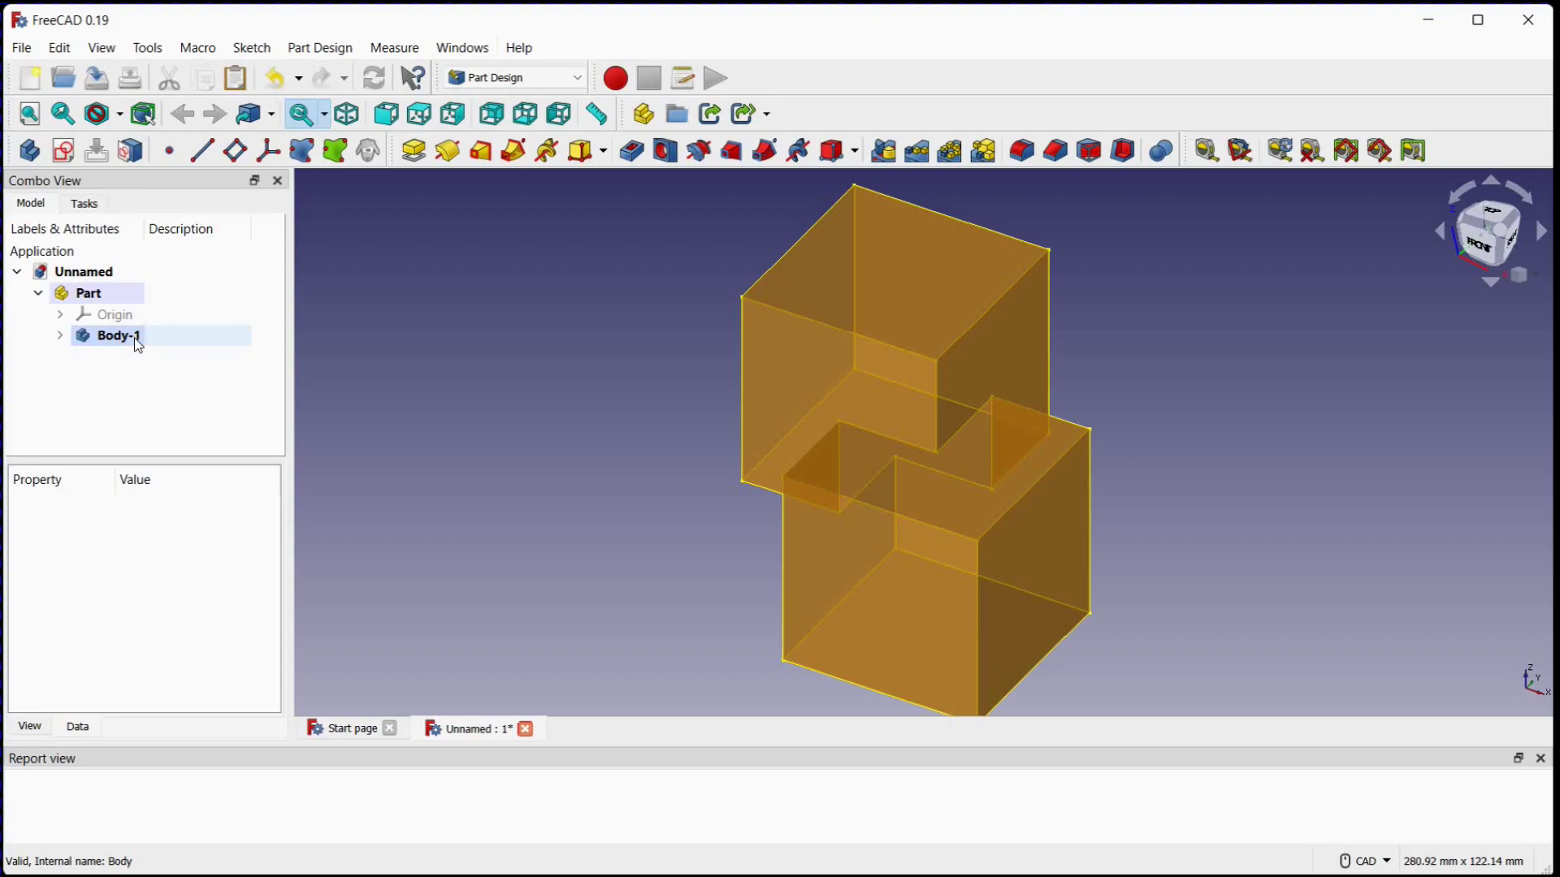
{"action": "left_click", "coordinate": [407, 339]}
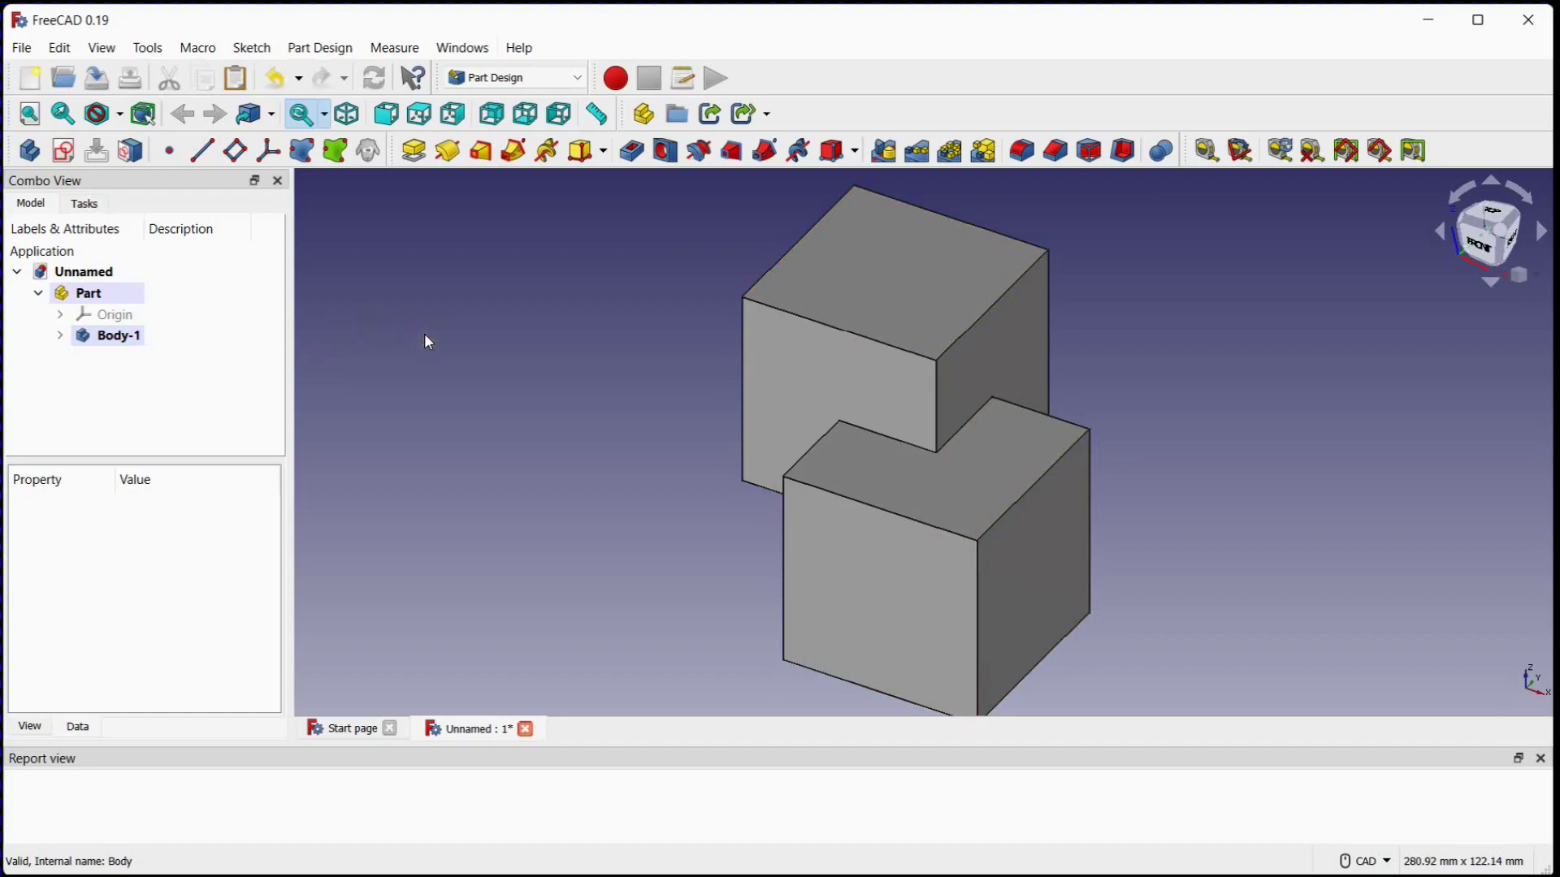
{"action": "key", "text": "ctrl+z"}
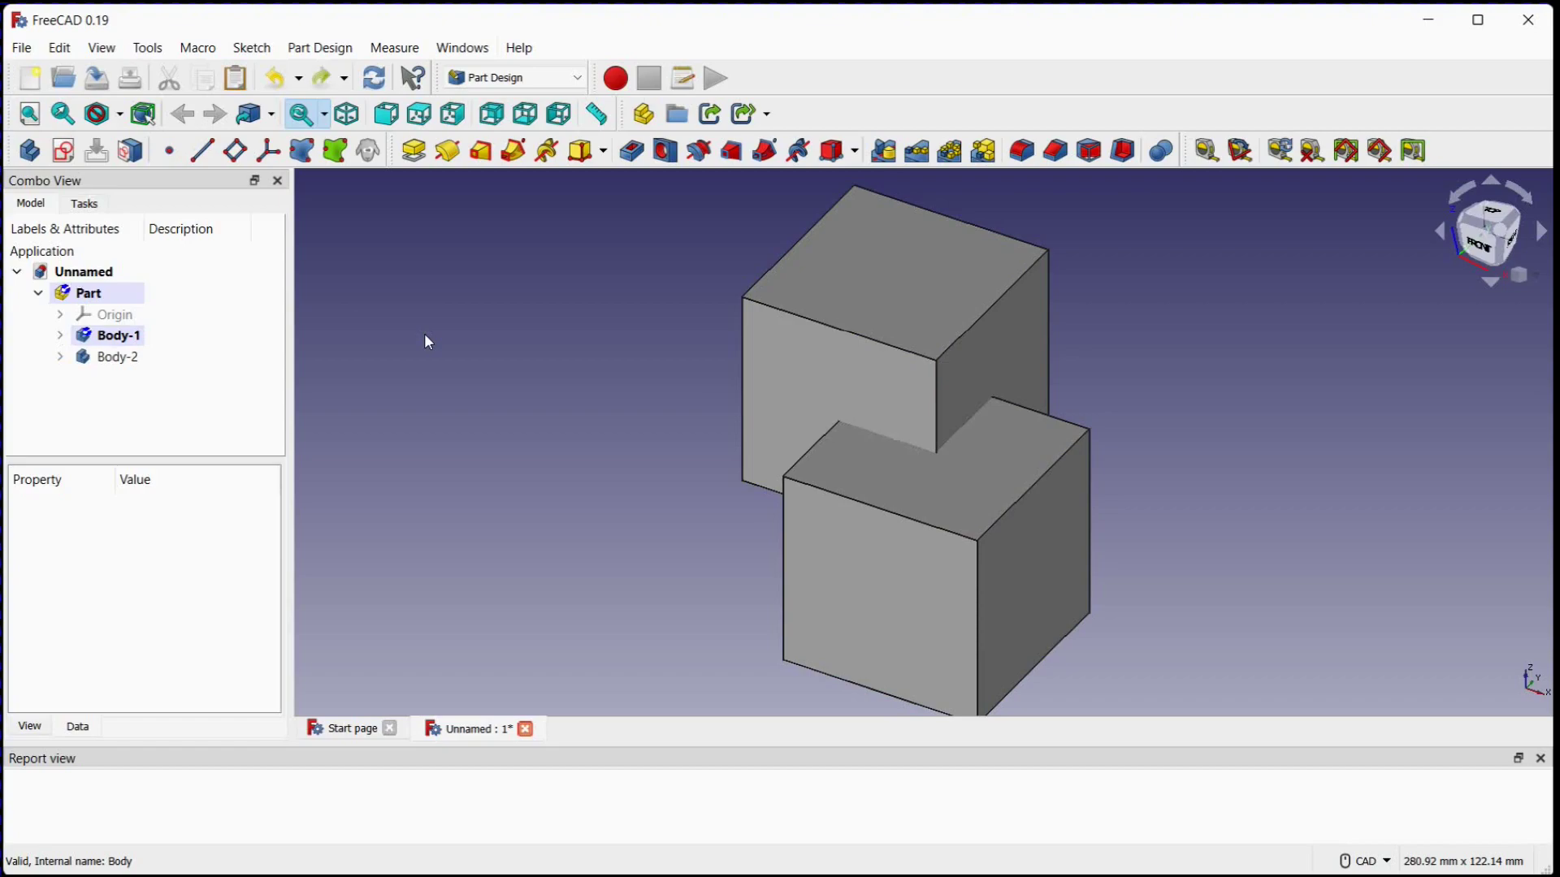
Step: Make Body-2 the active body and expand its contents in the model tree
{"action": "left_click", "coordinate": [150, 359]}
{"action": "left_click", "coordinate": [60, 335]}
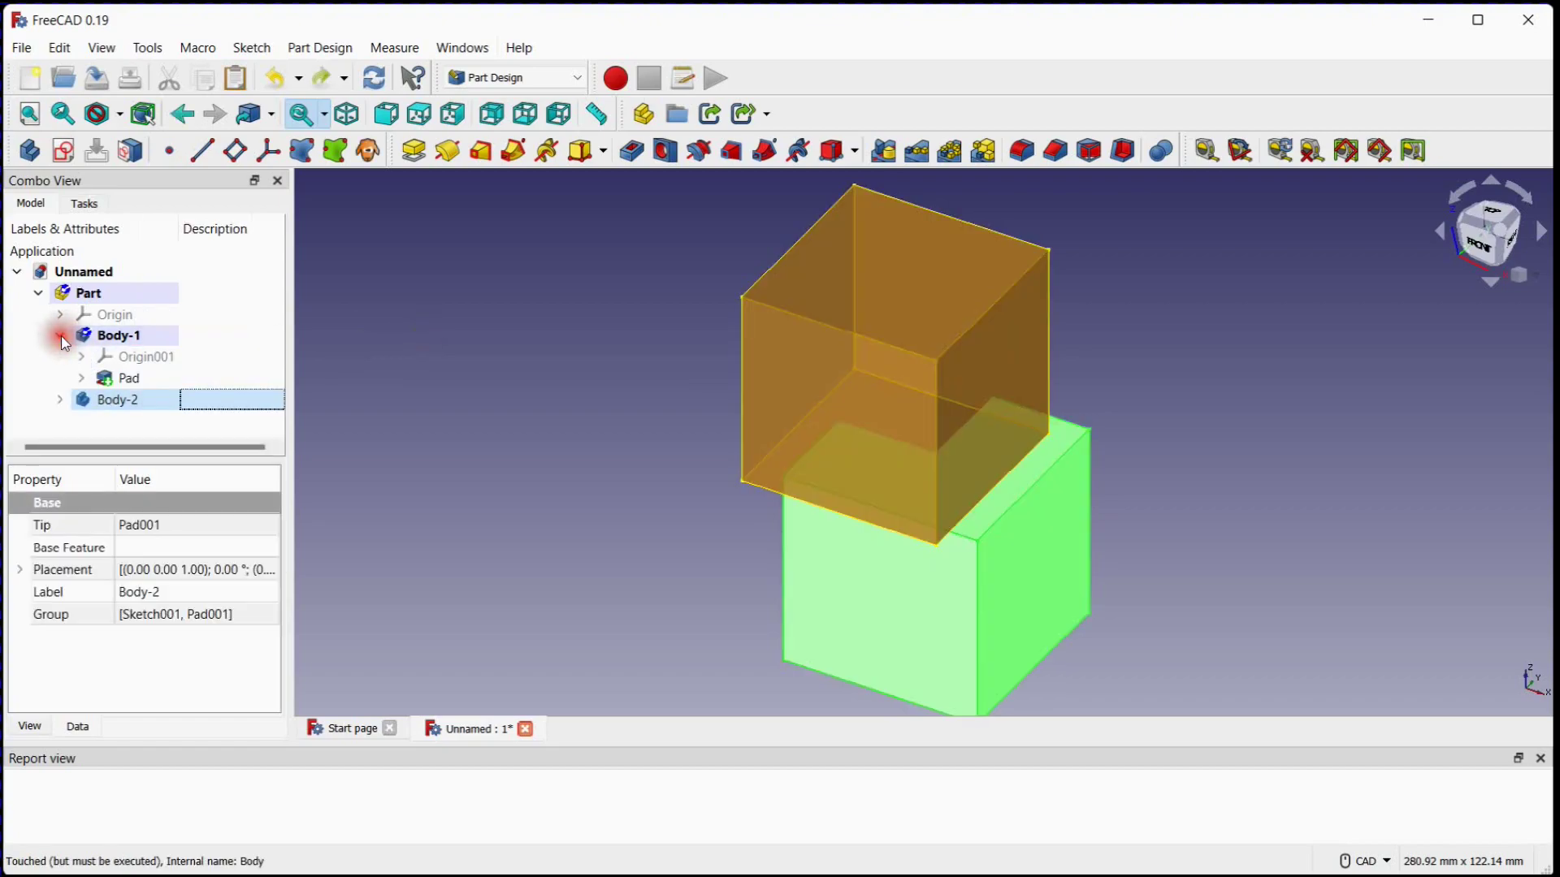
{"action": "left_click", "coordinate": [60, 399]}
{"action": "left_click", "coordinate": [129, 406]}
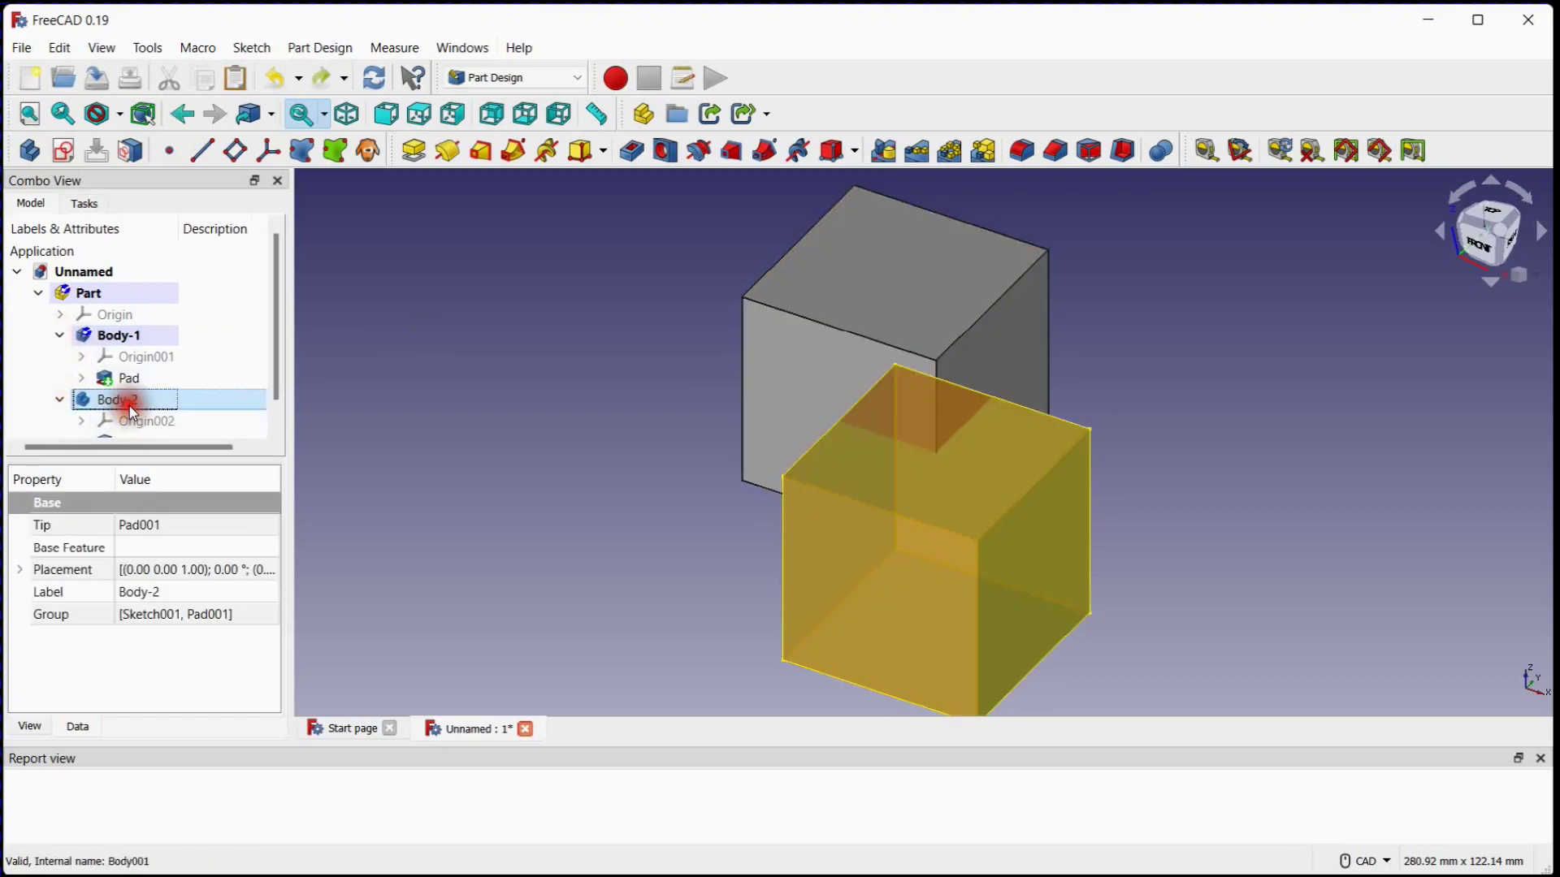
{"action": "double_click", "coordinate": [129, 404]}
{"action": "left_click", "coordinate": [225, 424]}
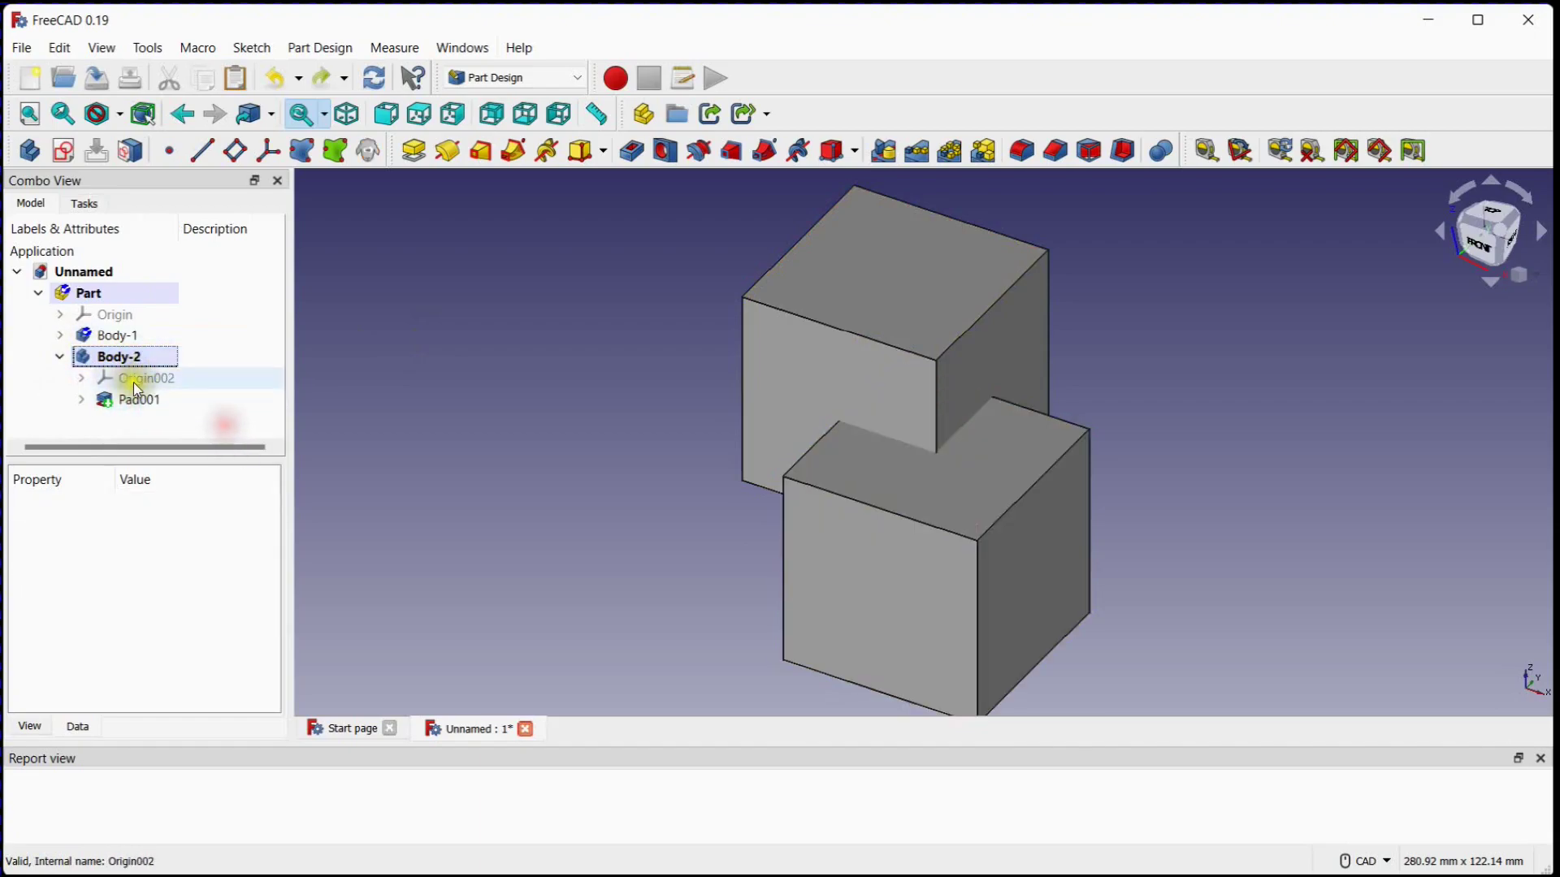
Step: Try fusing Body-1 into the active Body-2 with a Boolean operation, and undo the fuse
{"action": "left_click", "coordinate": [57, 356]}
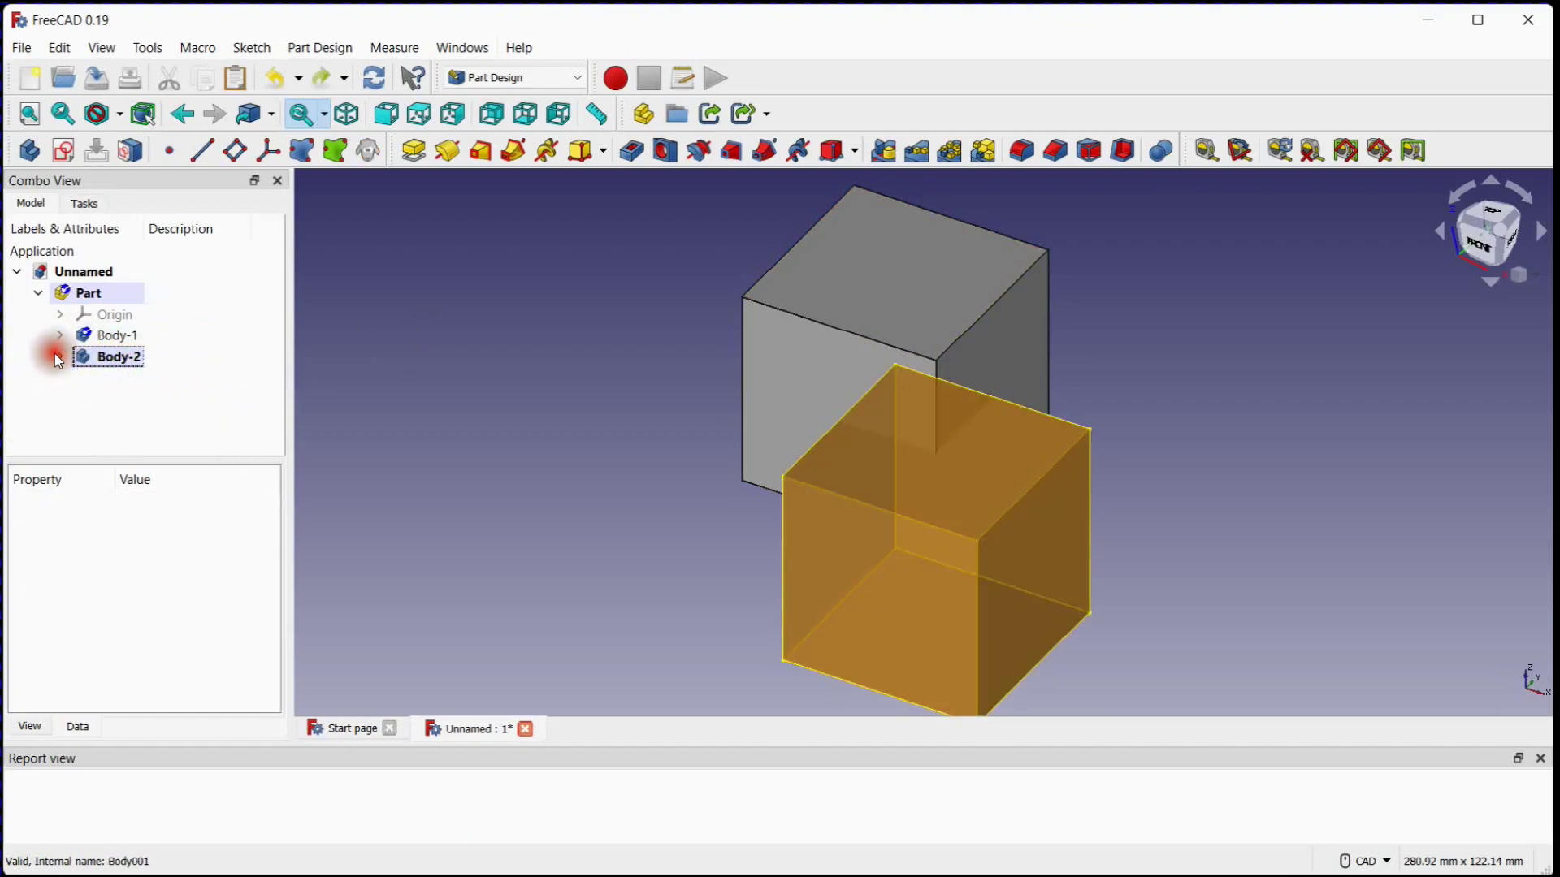
{"action": "left_click", "coordinate": [115, 334]}
{"action": "left_click", "coordinate": [114, 358], "text": "ctrl"}
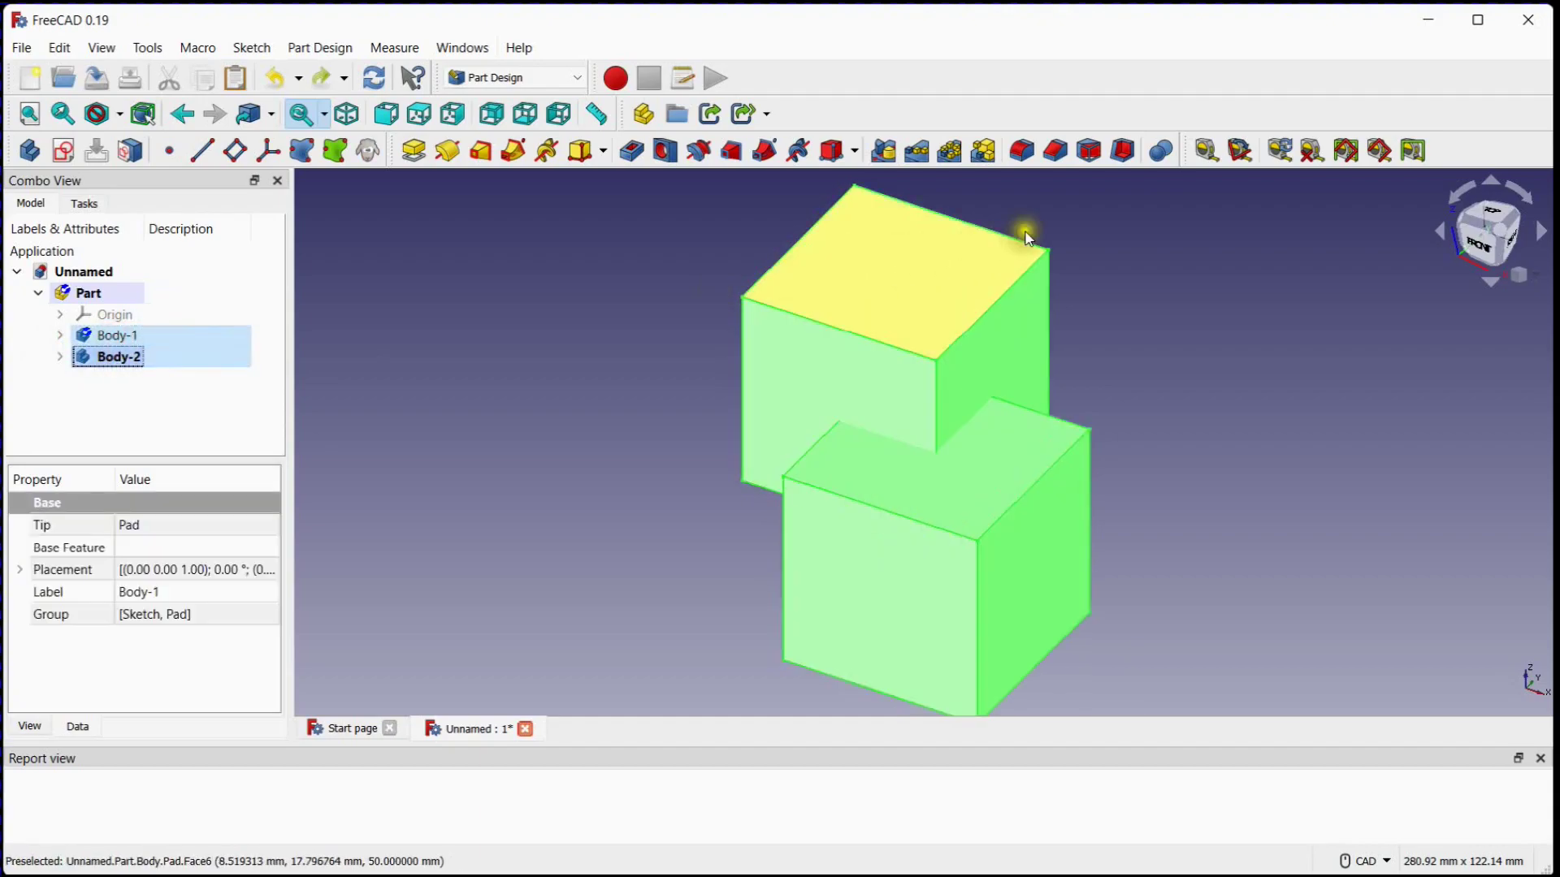
{"action": "left_click", "coordinate": [1170, 152]}
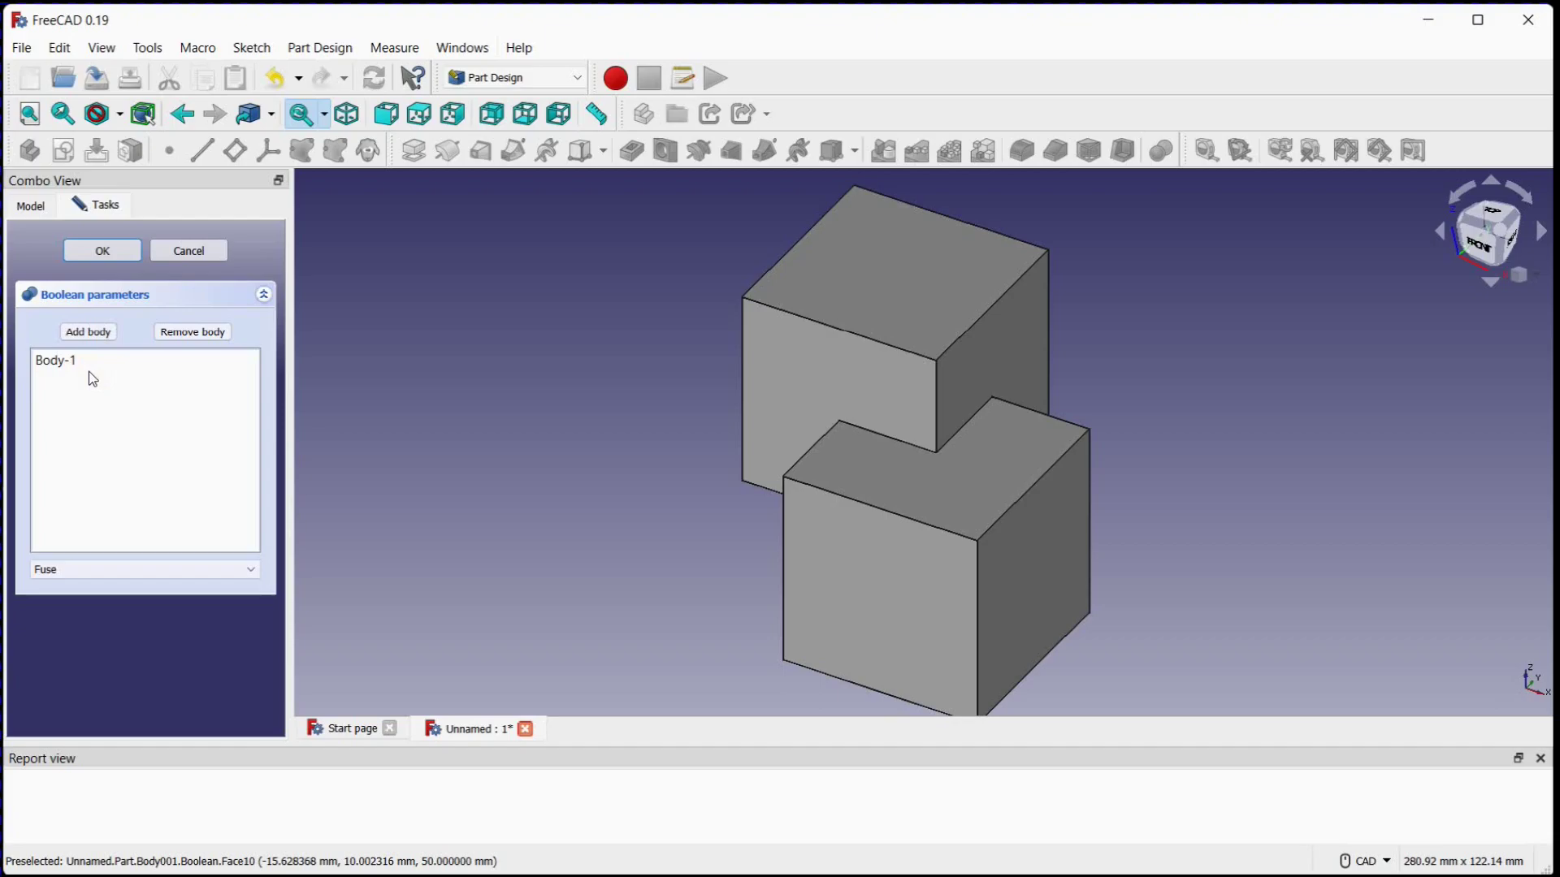
{"action": "left_click", "coordinate": [98, 247]}
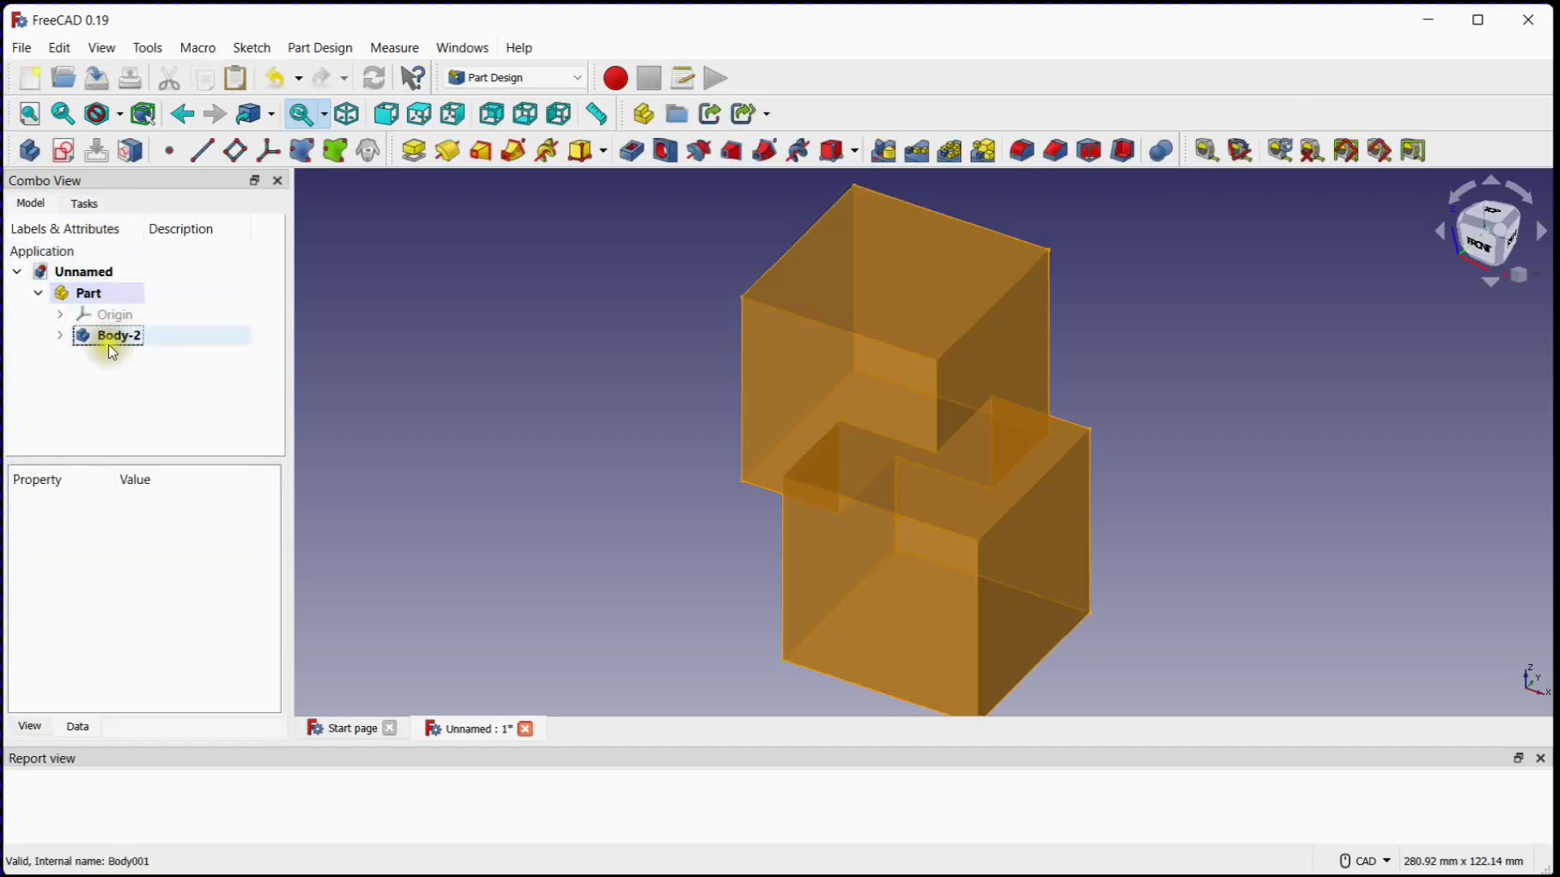
{"action": "left_click", "coordinate": [615, 433]}
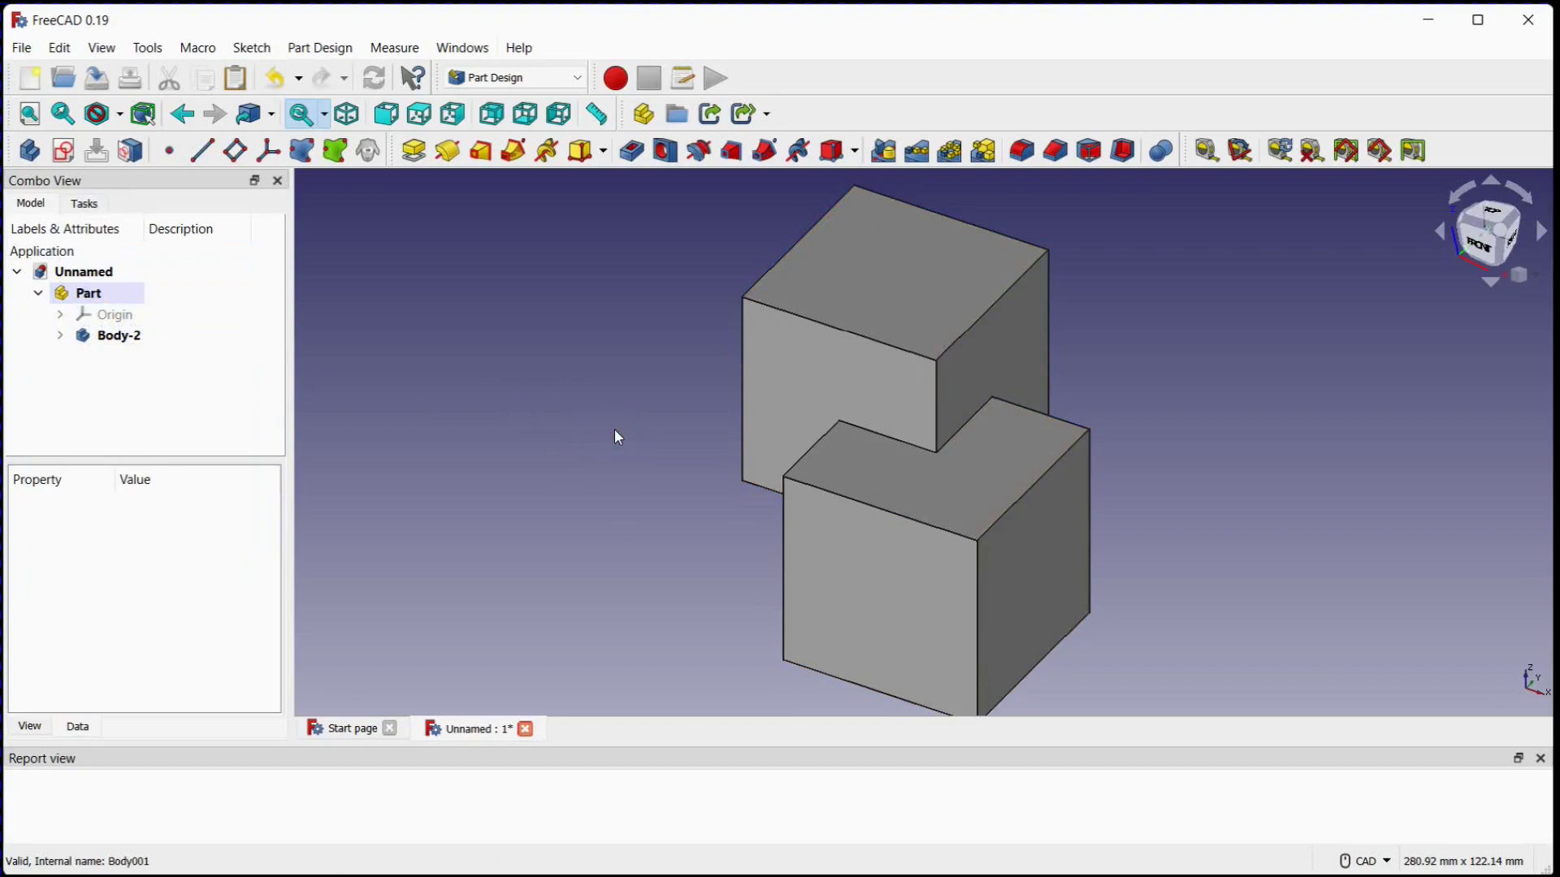
{"action": "left_click", "coordinate": [860, 392]}
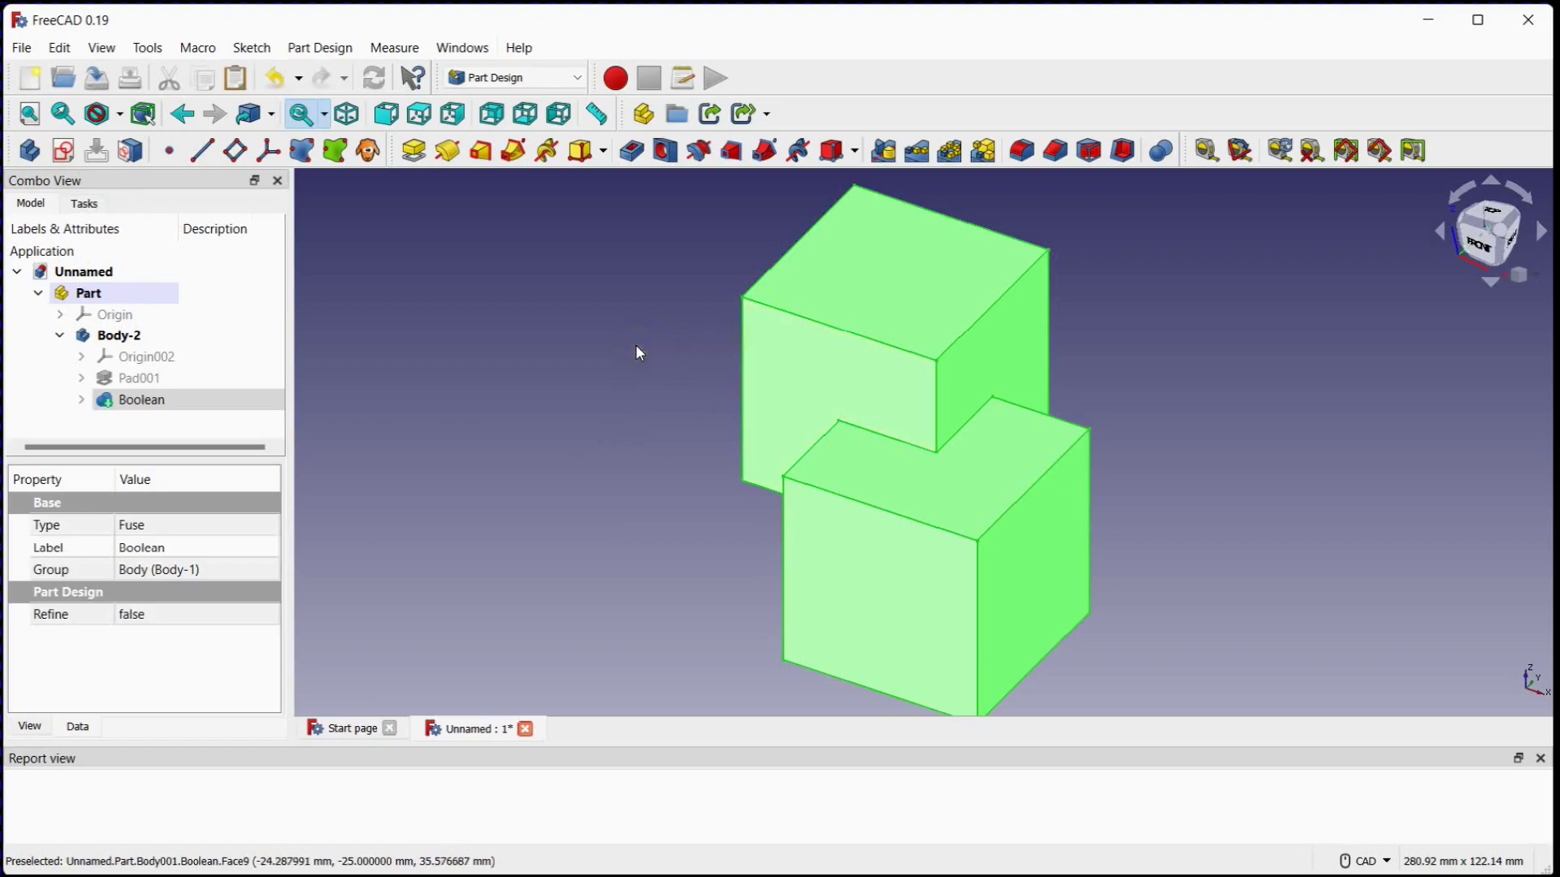
{"action": "key", "text": "ctrl+z"}
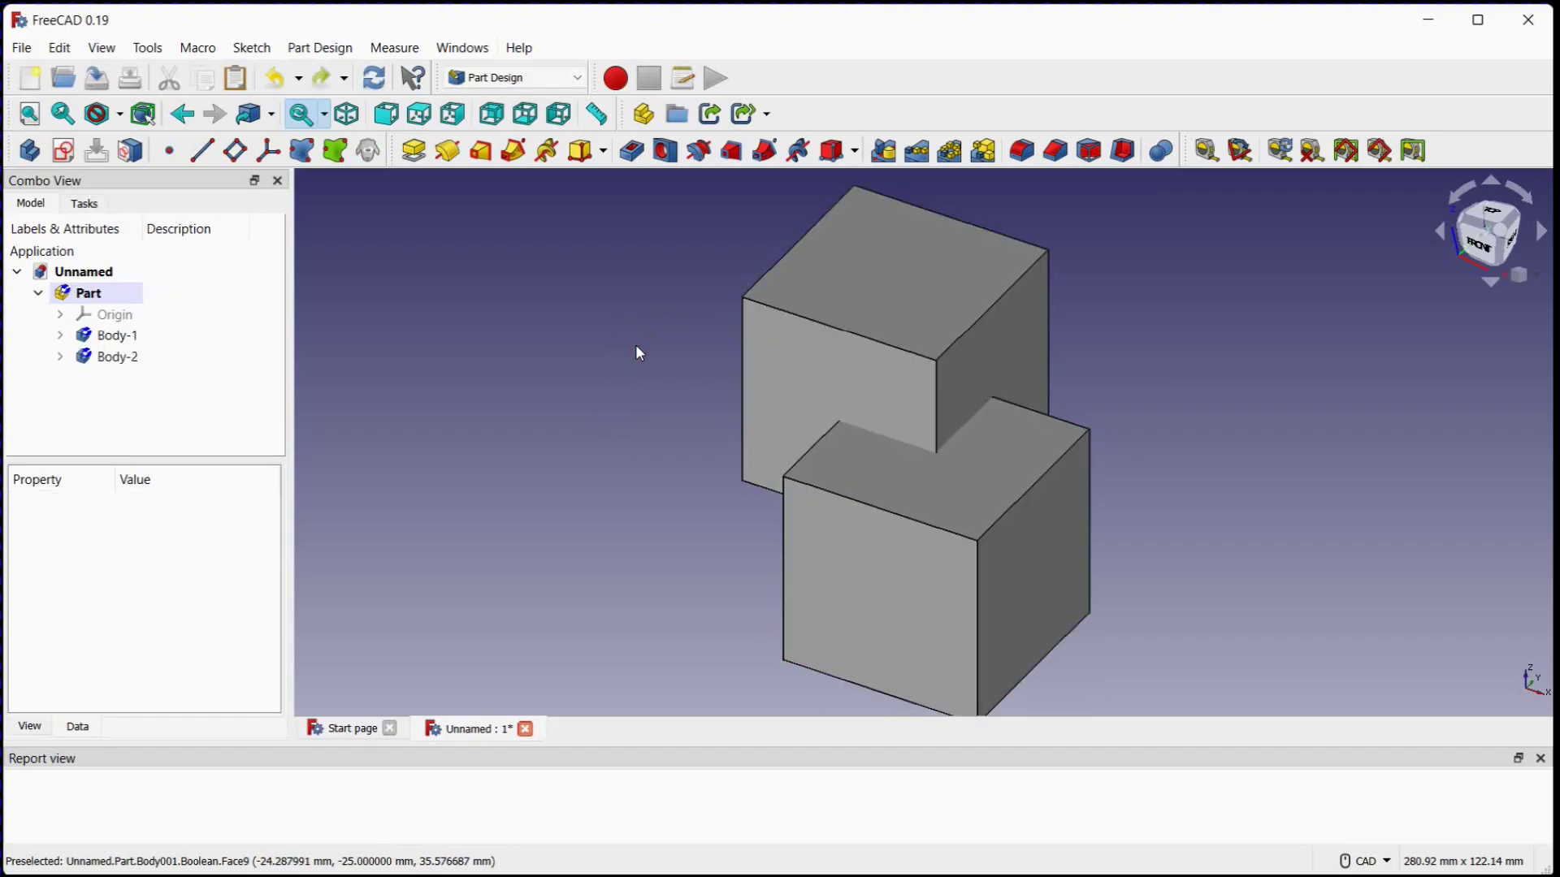
Step: Set the shape color of Body-1, the upper cube, to red (#ff0000) in its display properties
{"action": "double_click", "coordinate": [795, 365]}
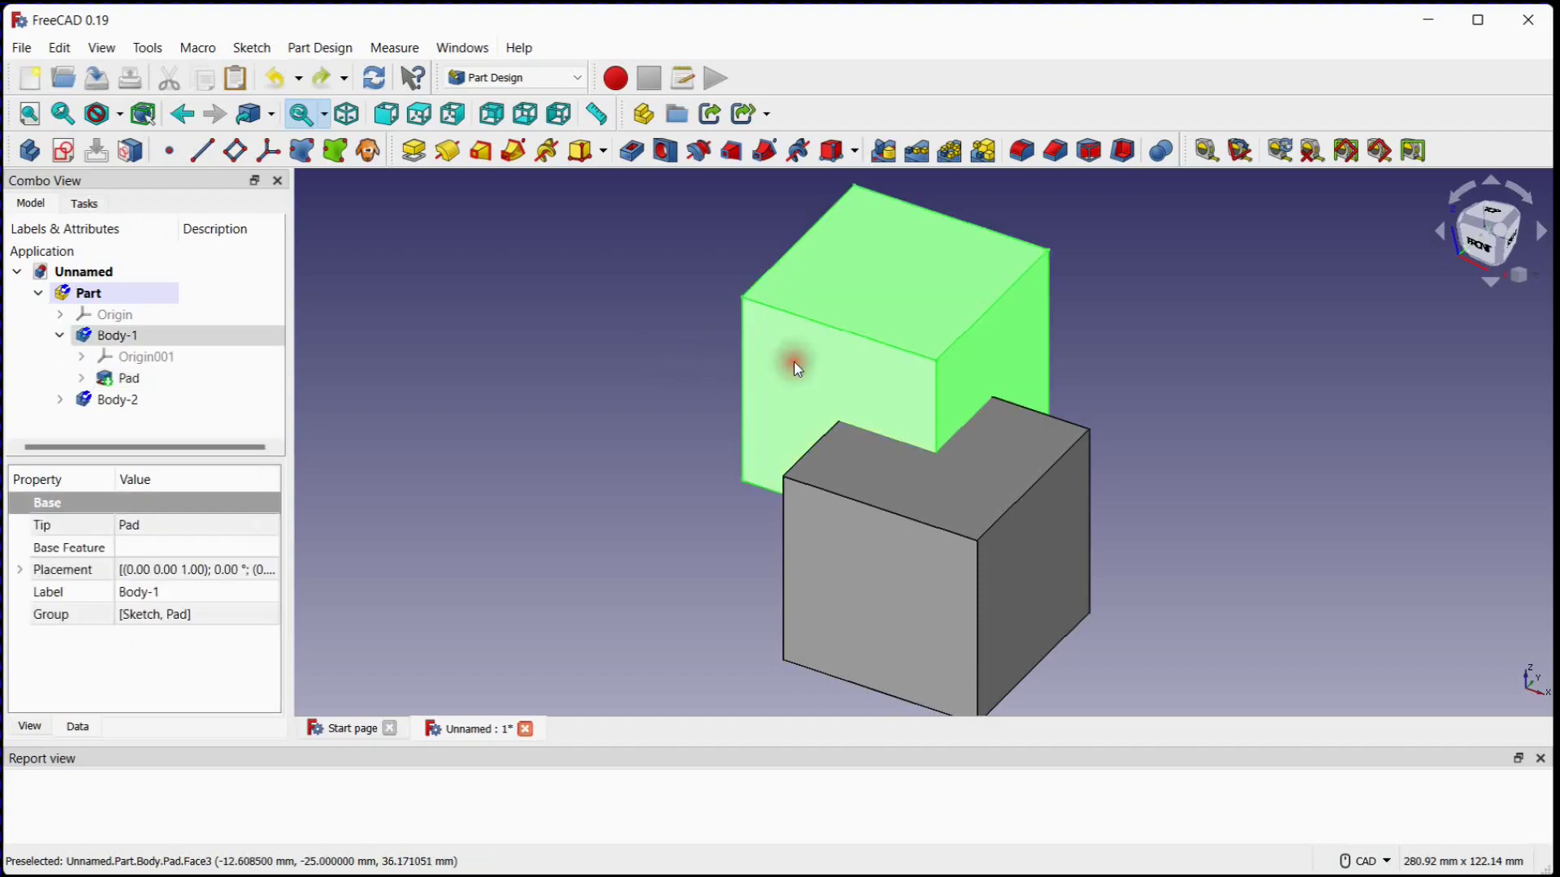
{"action": "right_click", "coordinate": [796, 368]}
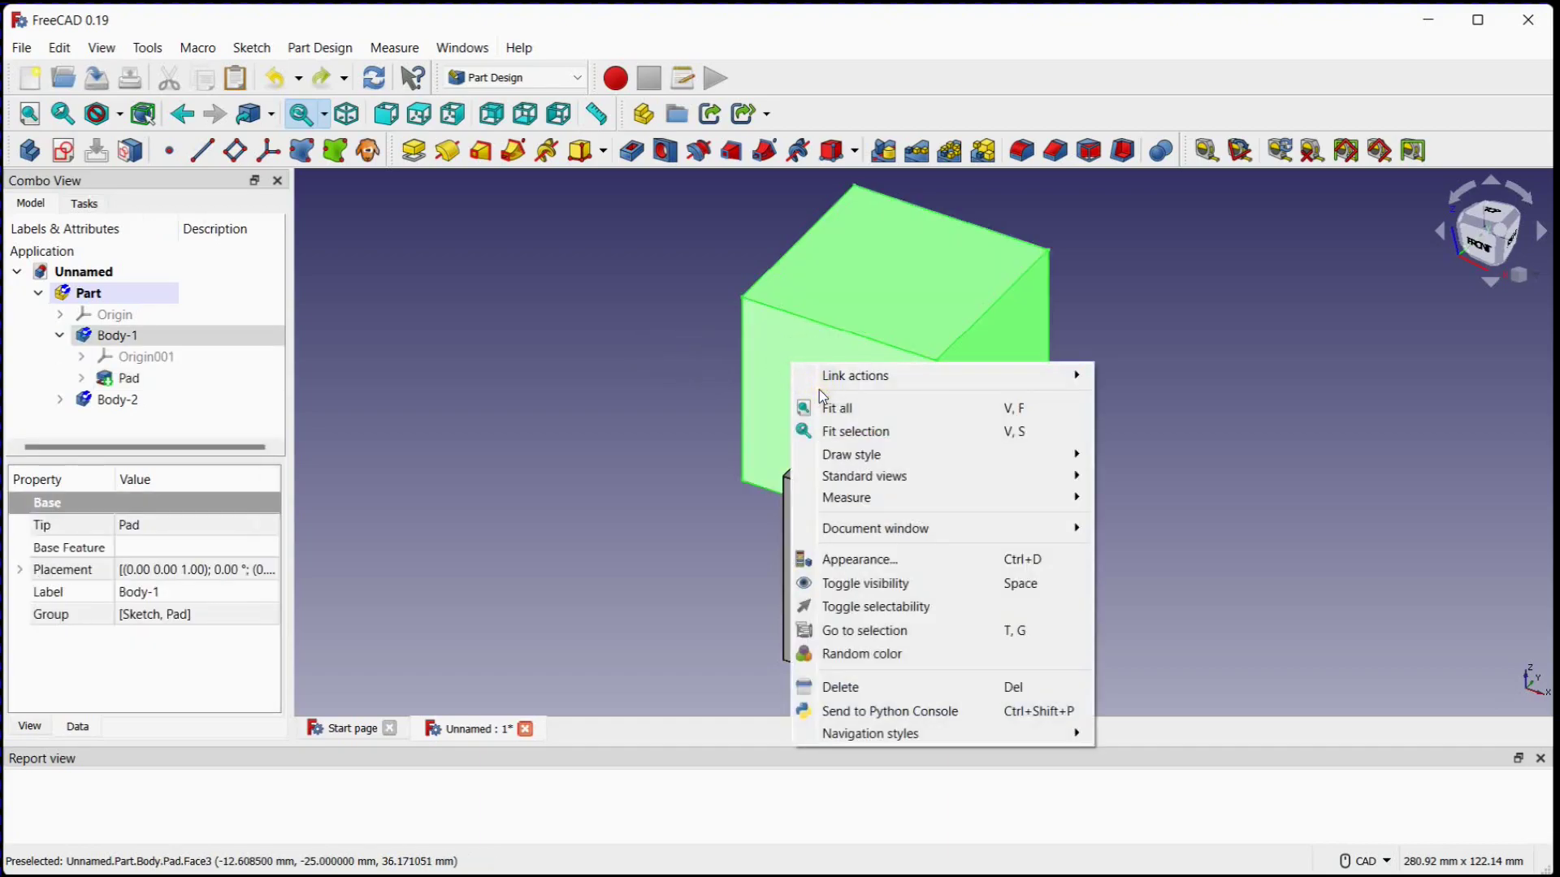
{"action": "left_click", "coordinate": [861, 557]}
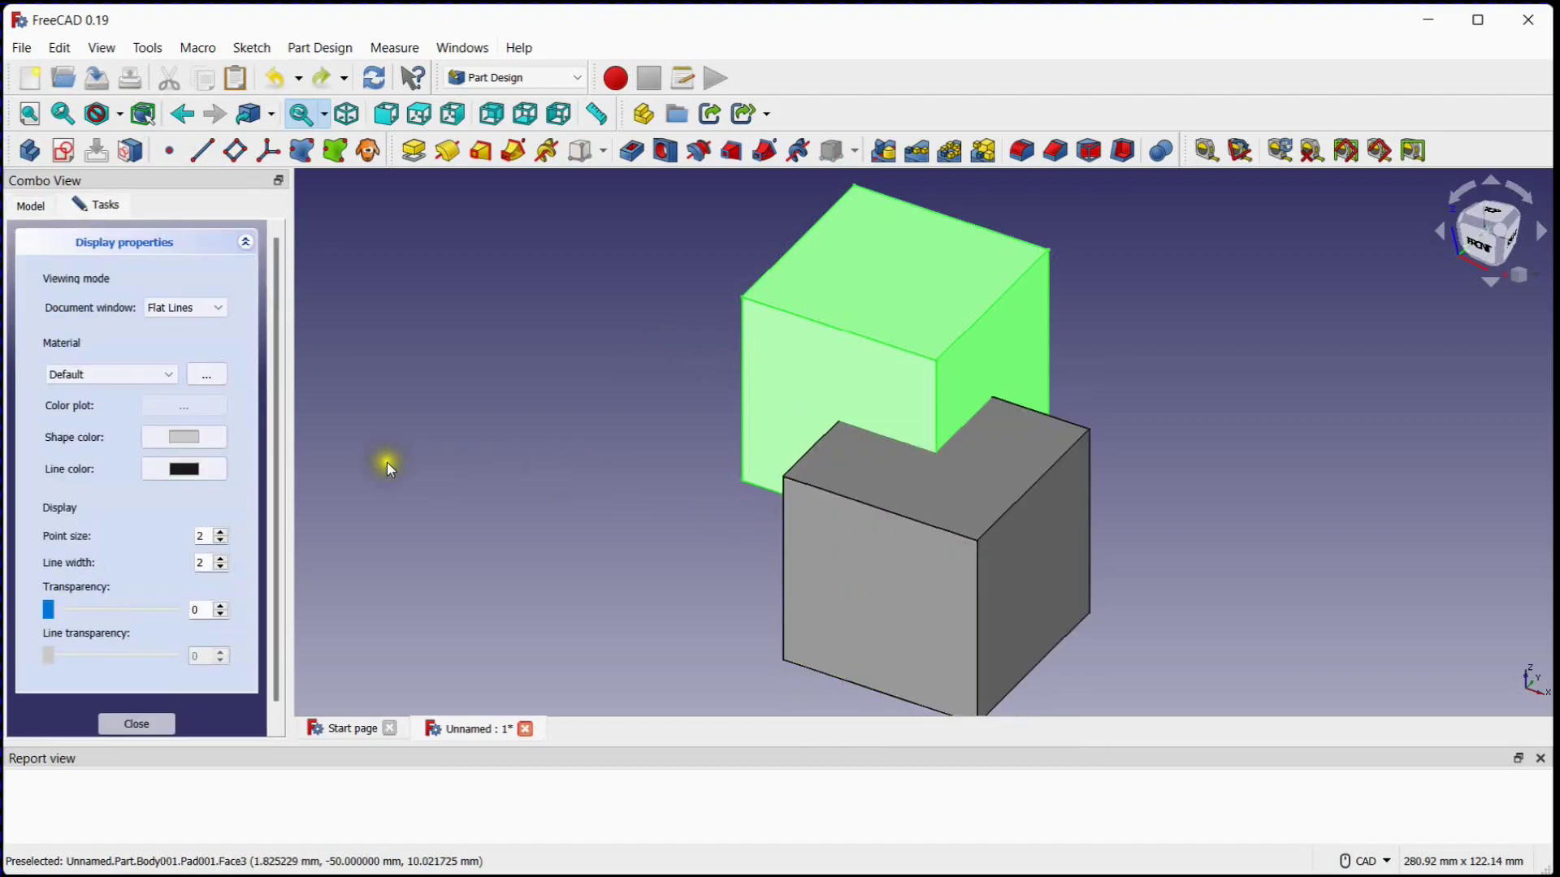
{"action": "left_click", "coordinate": [216, 435]}
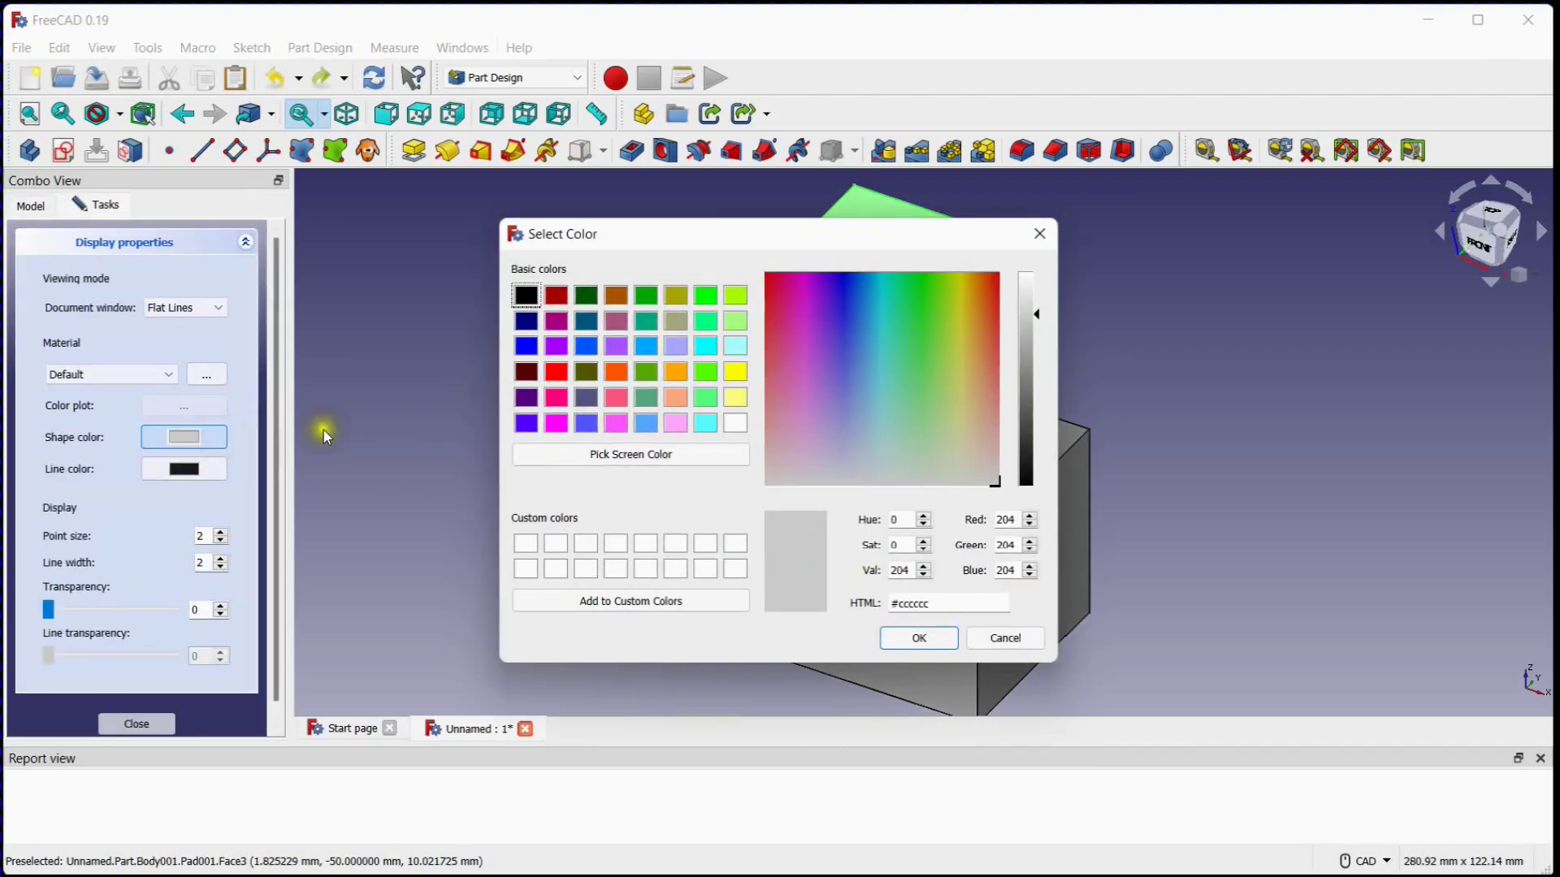
{"action": "left_click", "coordinate": [557, 373]}
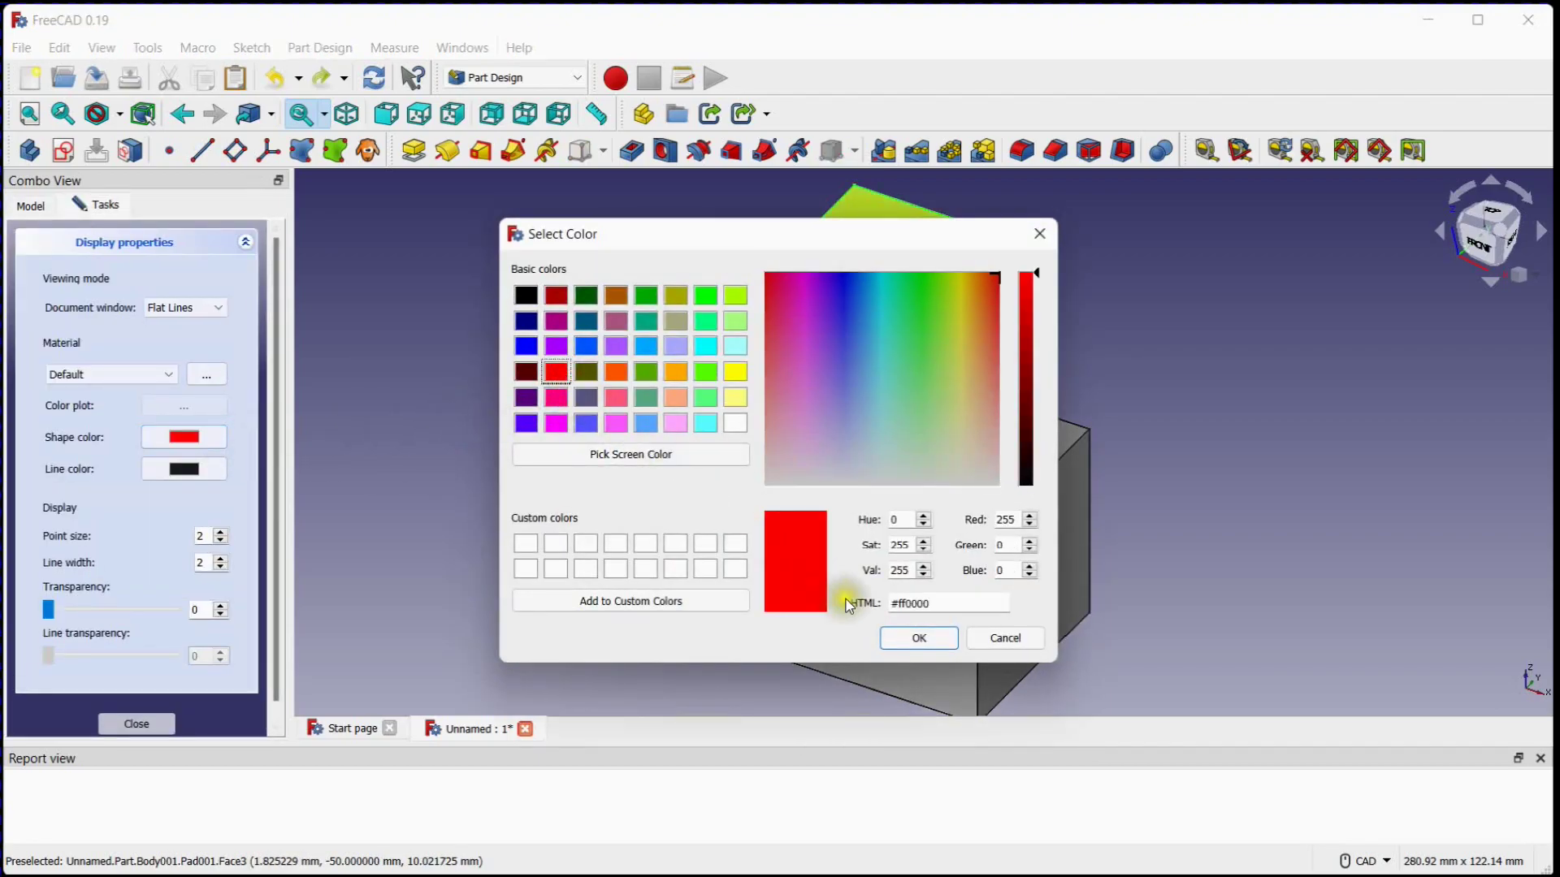
{"action": "left_click", "coordinate": [909, 639]}
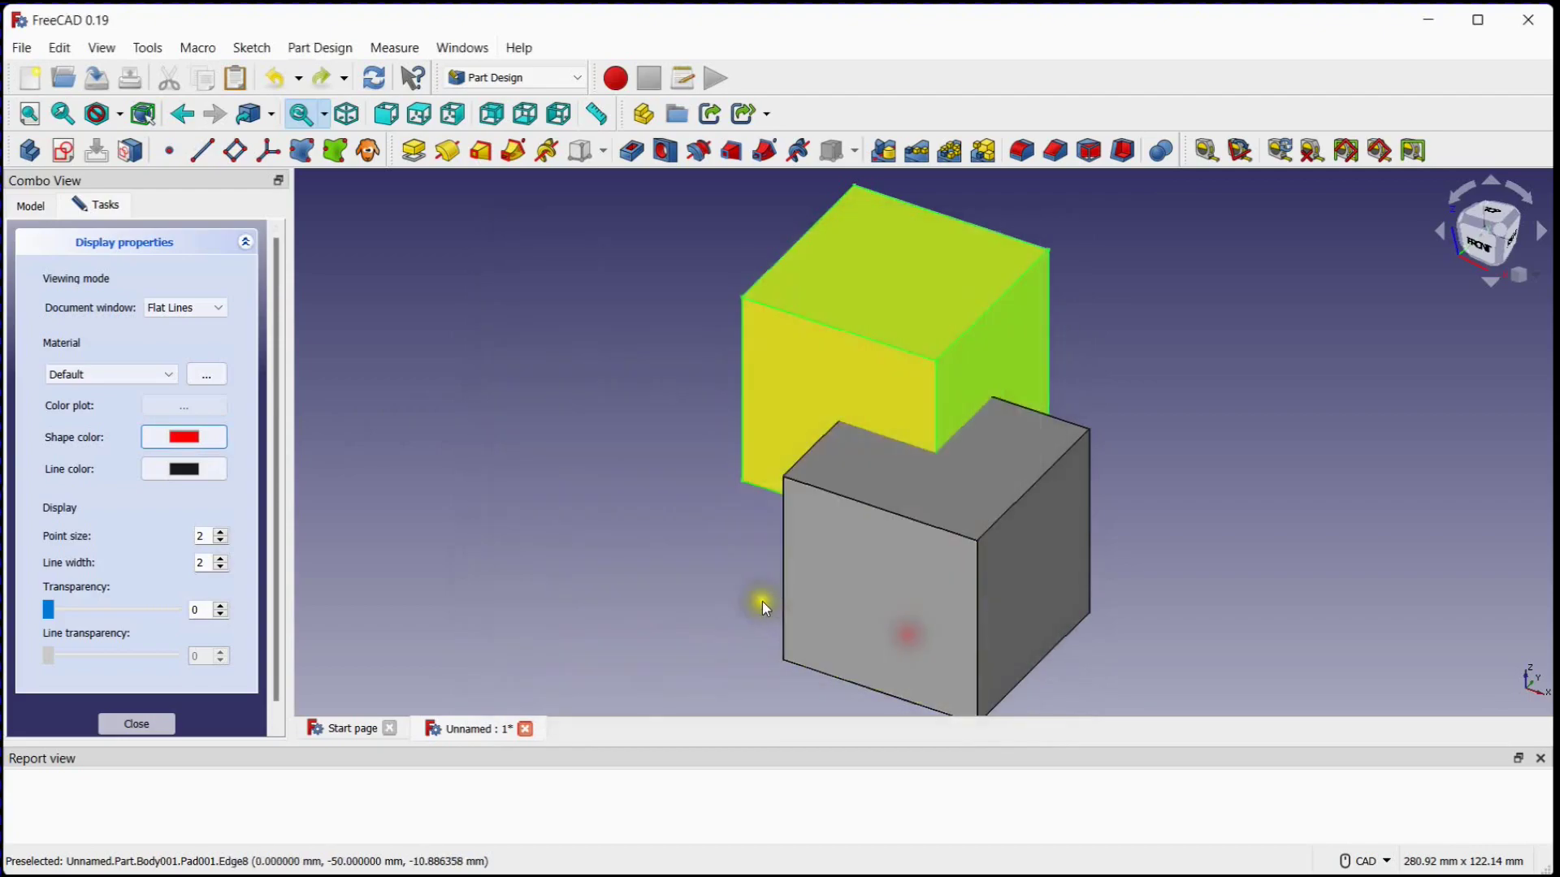
Step: Set the shape color of Body-2, the lower cube, to blue (#0000ff) and close the display properties
{"action": "left_click", "coordinate": [851, 574]}
{"action": "left_click", "coordinate": [174, 432]}
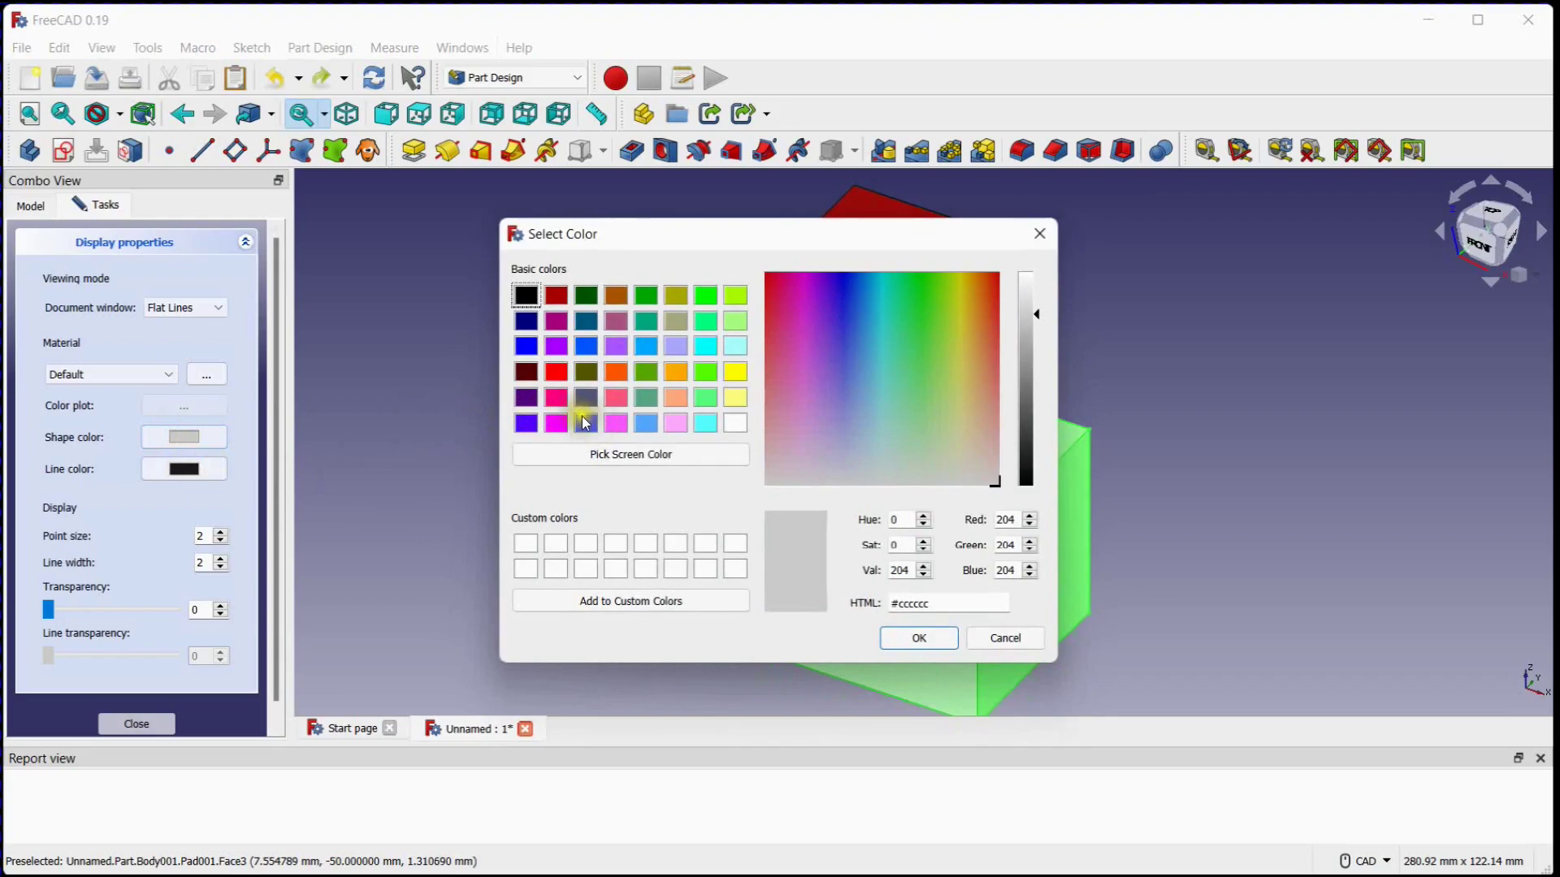
{"action": "left_click", "coordinate": [525, 346]}
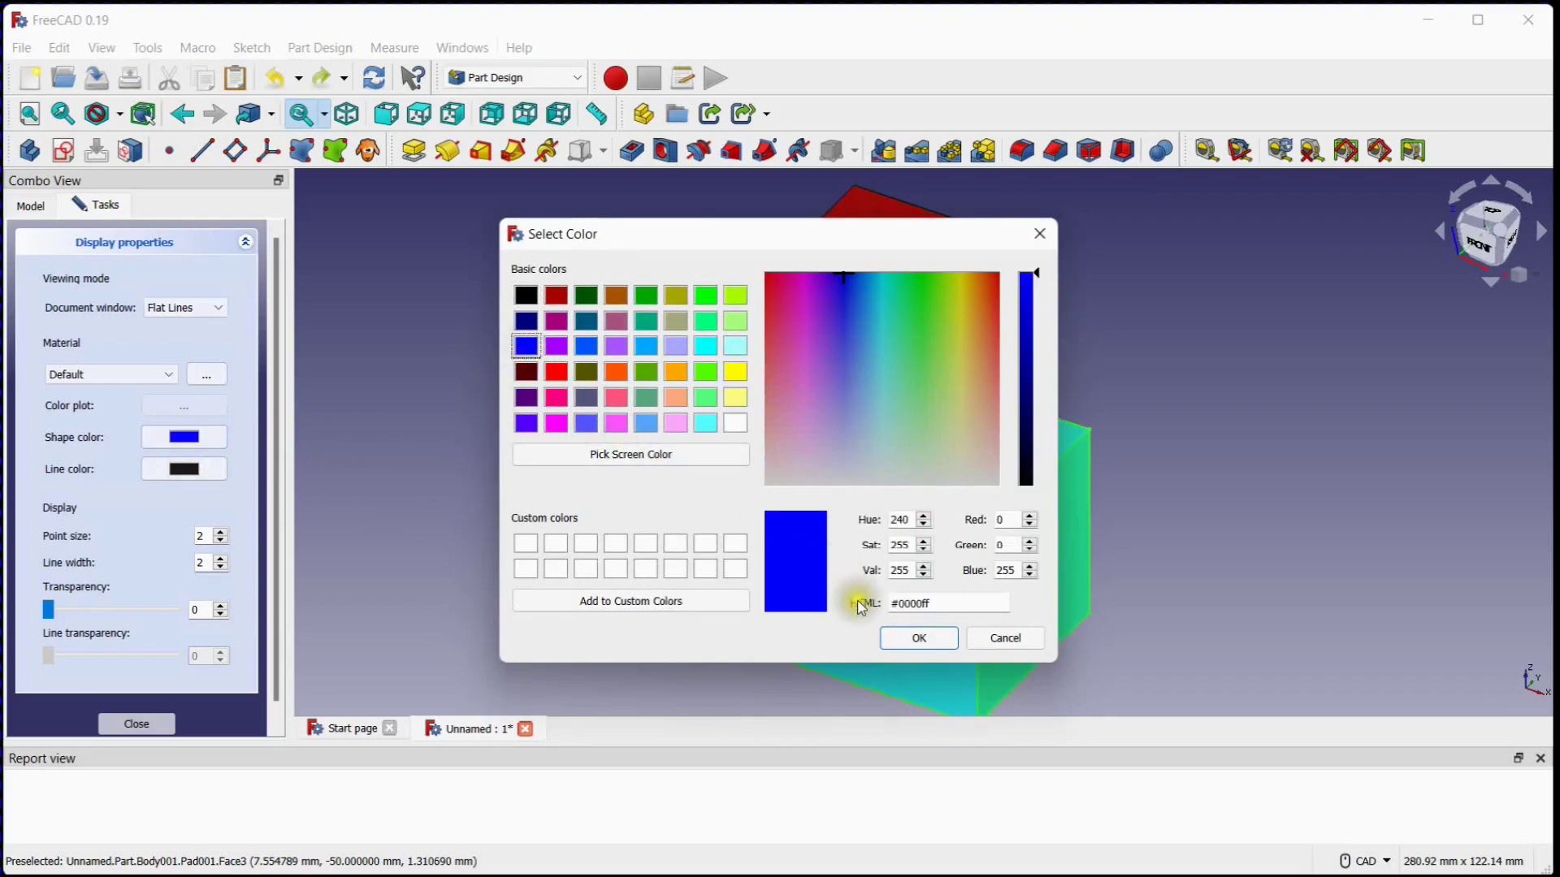
{"action": "left_click", "coordinate": [906, 641]}
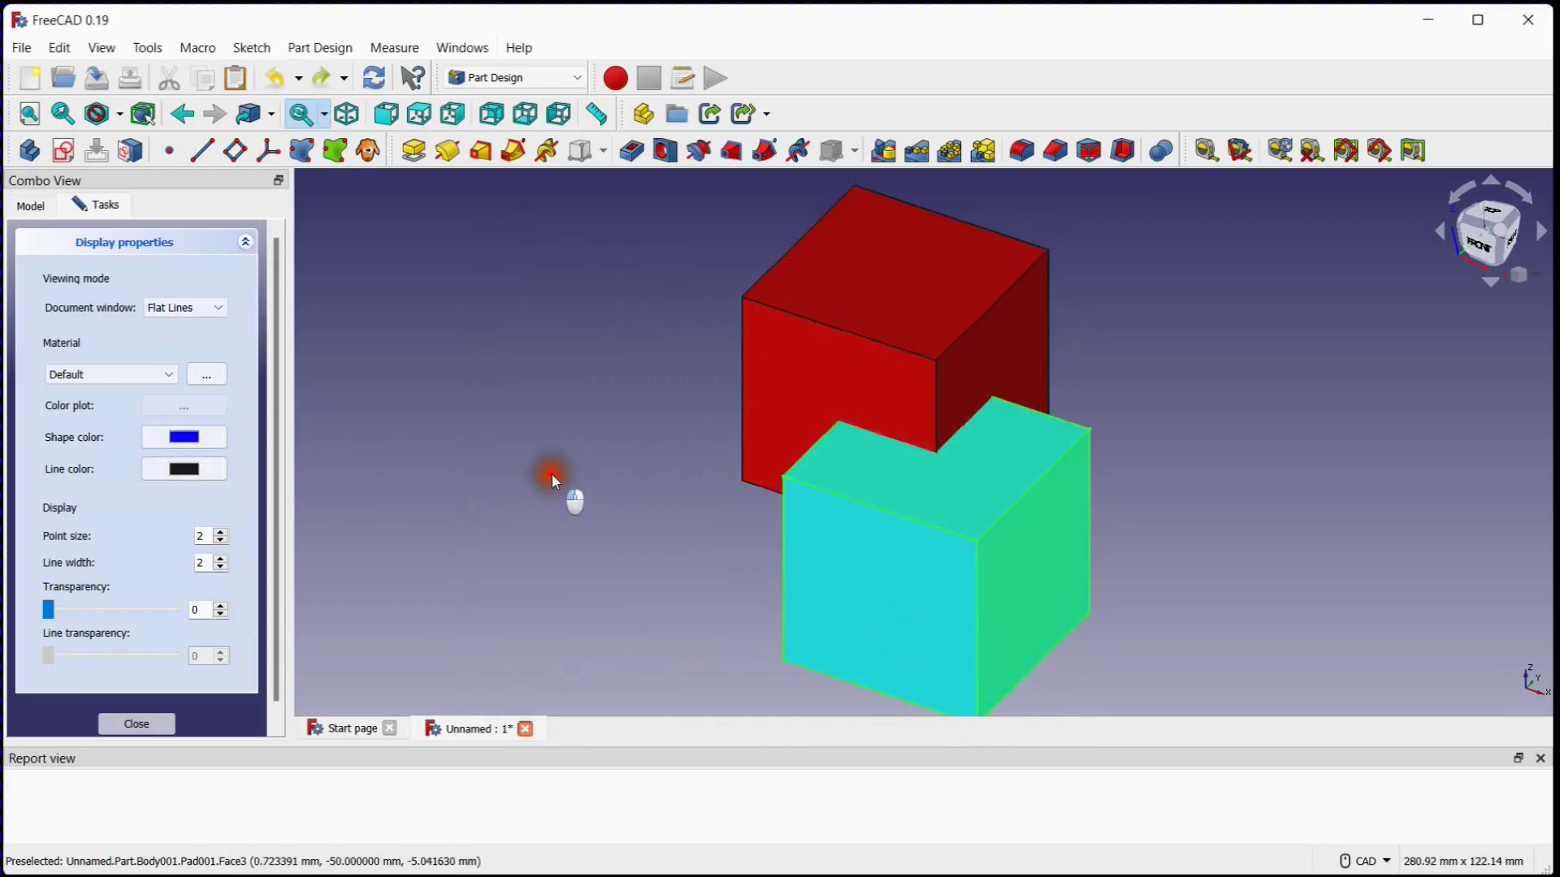
{"action": "left_click", "coordinate": [137, 724]}
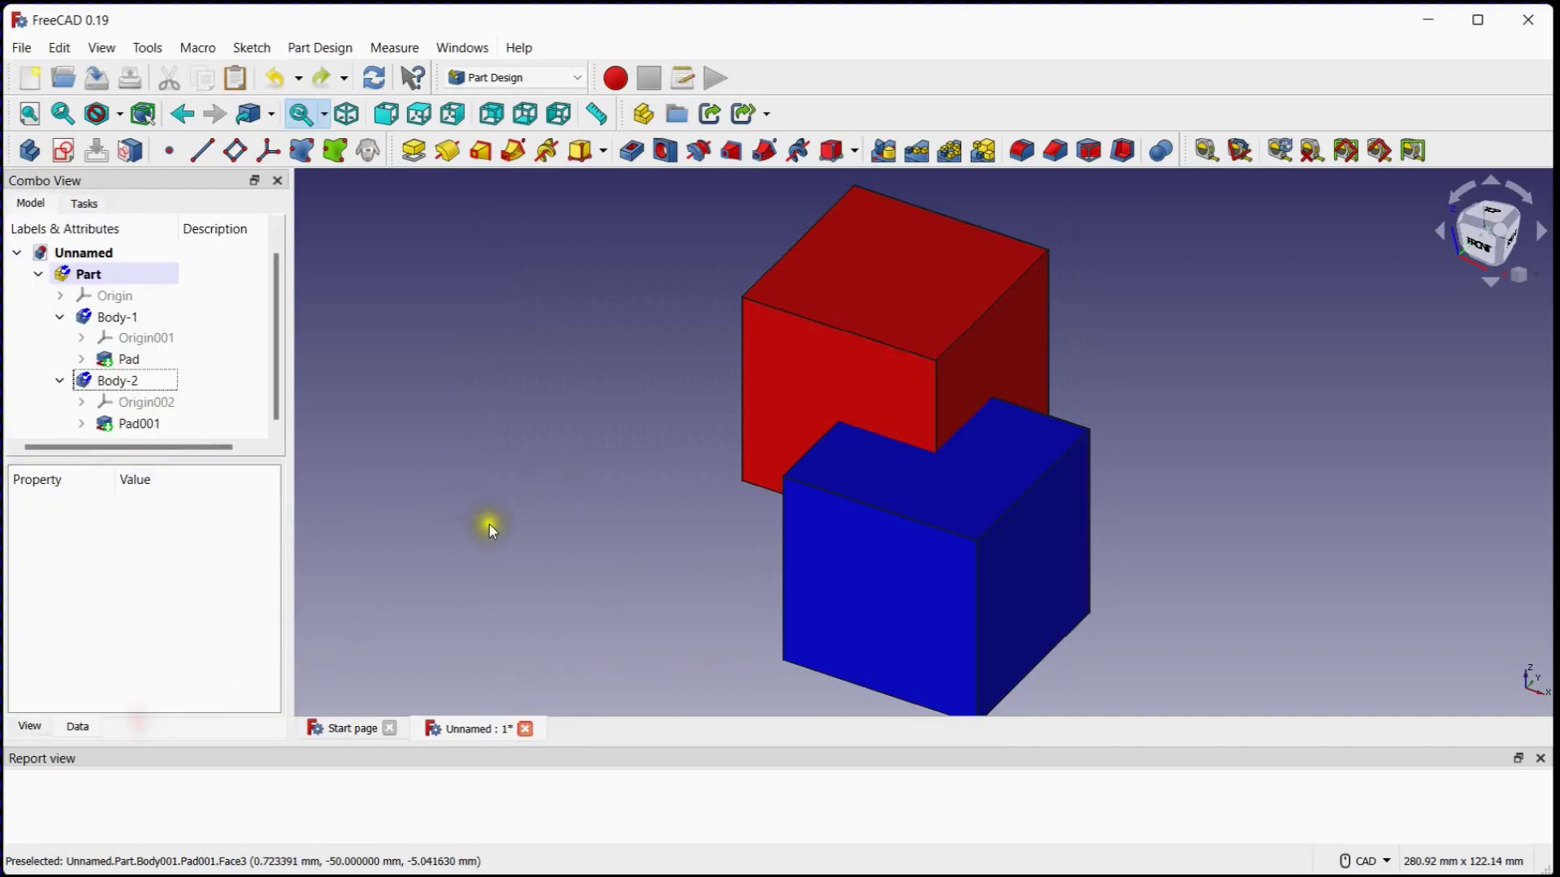
Step: Collapse both Body-1 and Body-2 in the model tree
{"action": "left_click", "coordinate": [132, 318]}
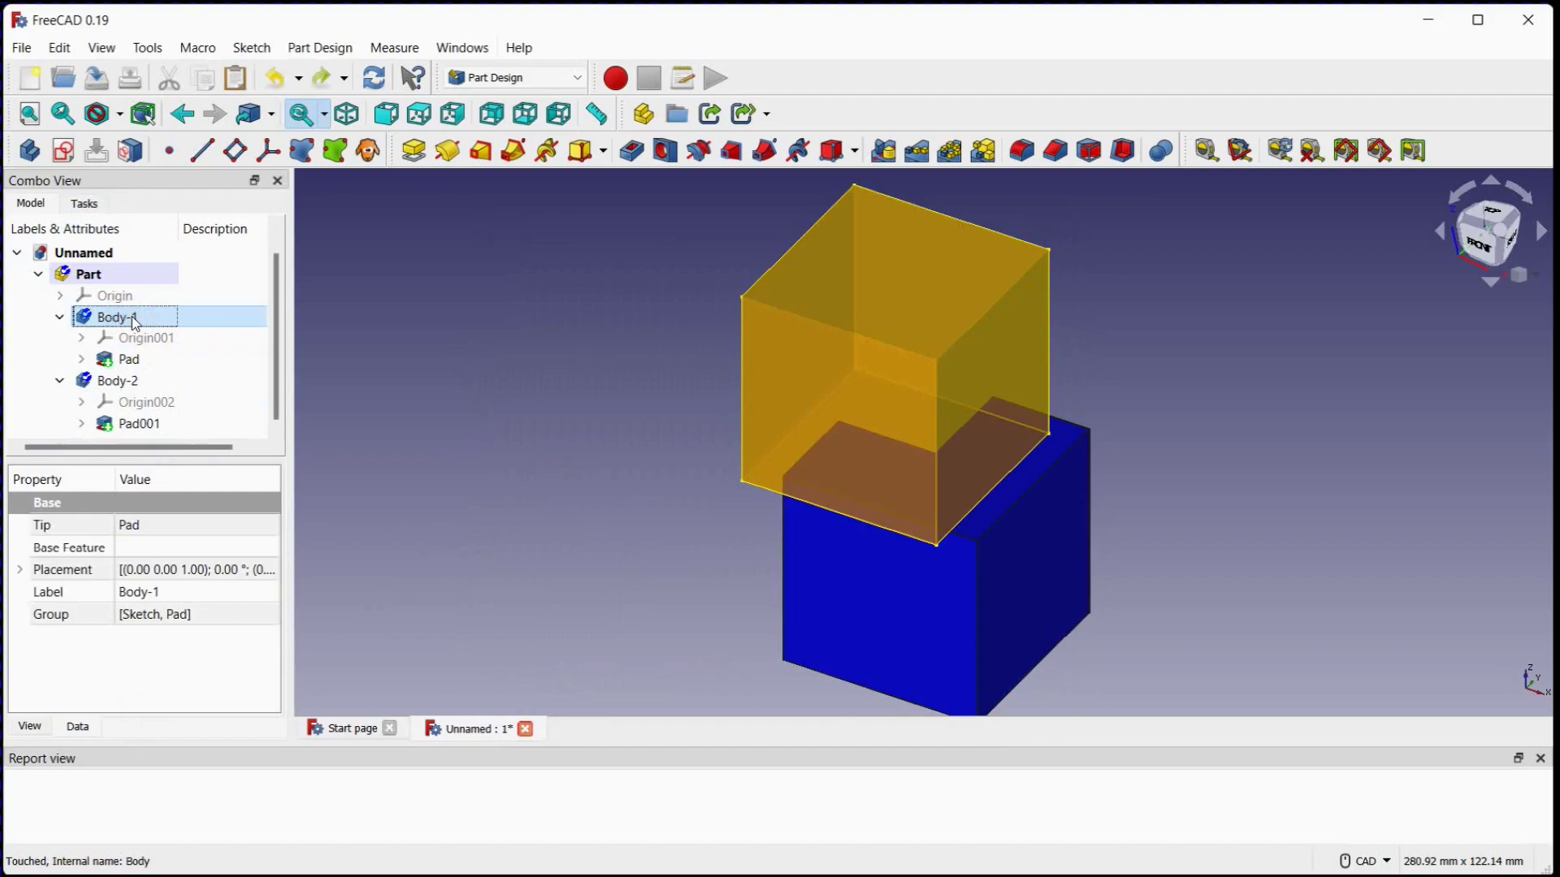
{"action": "left_click", "coordinate": [60, 317]}
{"action": "left_click", "coordinate": [433, 414]}
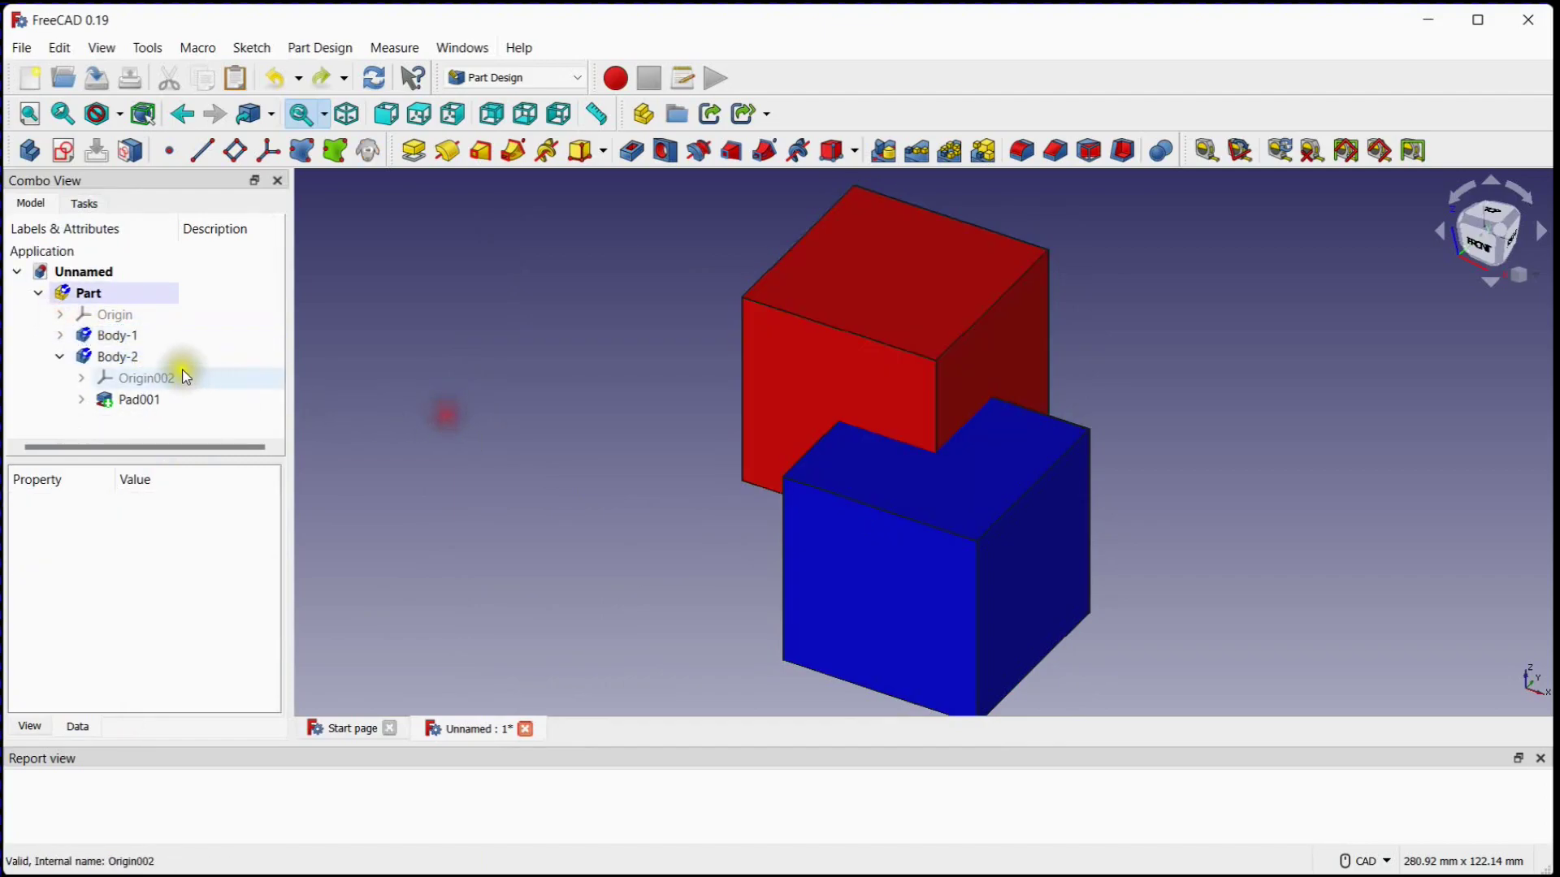
{"action": "left_click", "coordinate": [133, 358]}
{"action": "left_click", "coordinate": [60, 357]}
{"action": "left_click", "coordinate": [468, 388]}
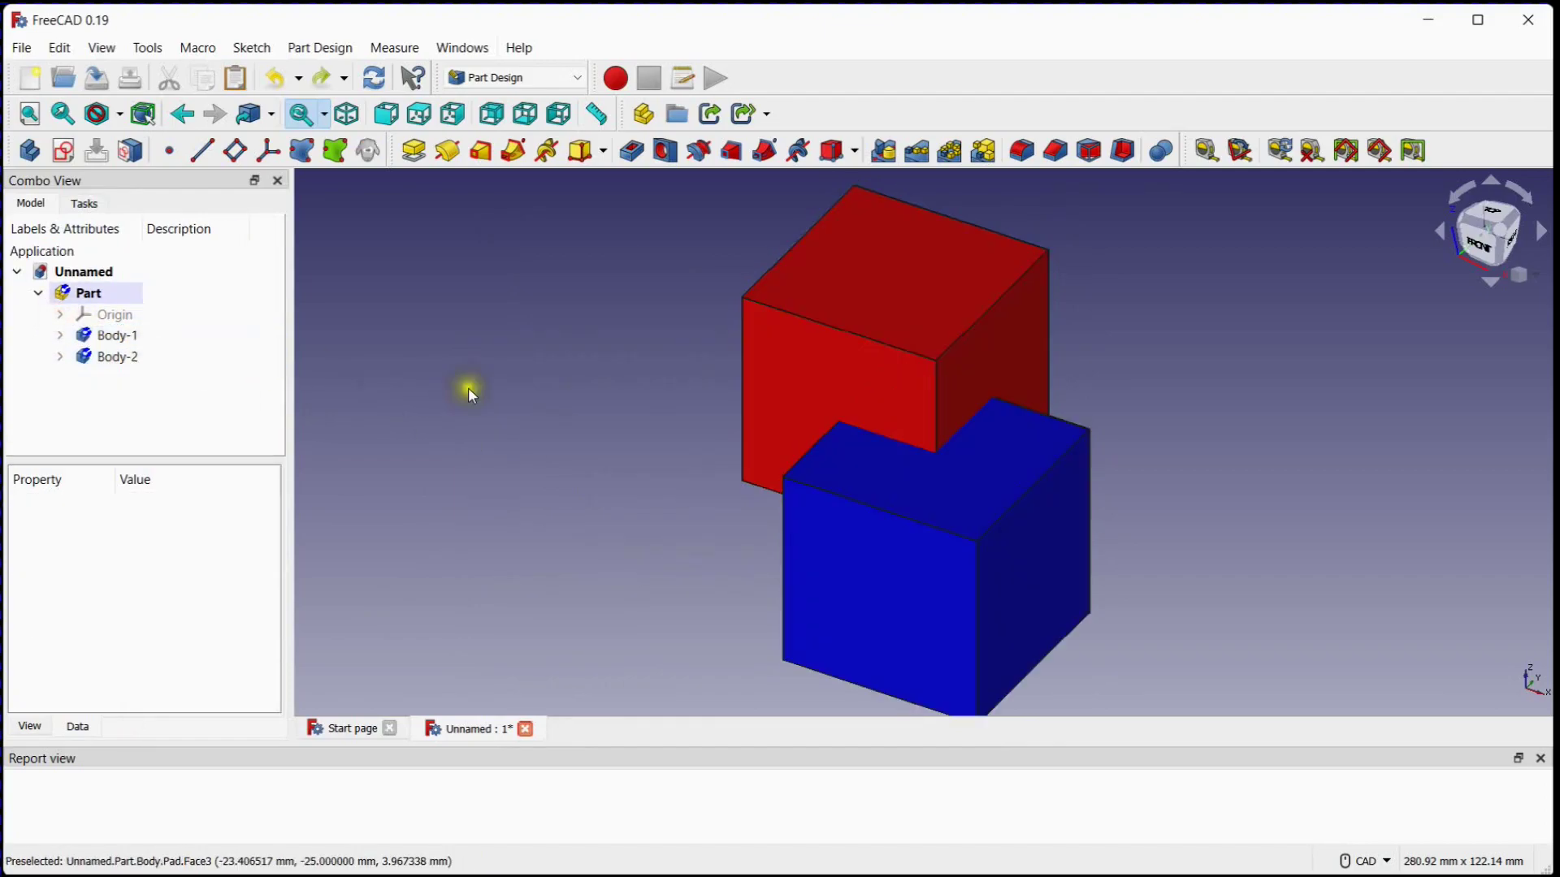
Step: Try activating Body-2 and fusing the red Body-1 into it with a Boolean operation, and undo the fuse
{"action": "double_click", "coordinate": [140, 356]}
{"action": "left_click", "coordinate": [423, 359]}
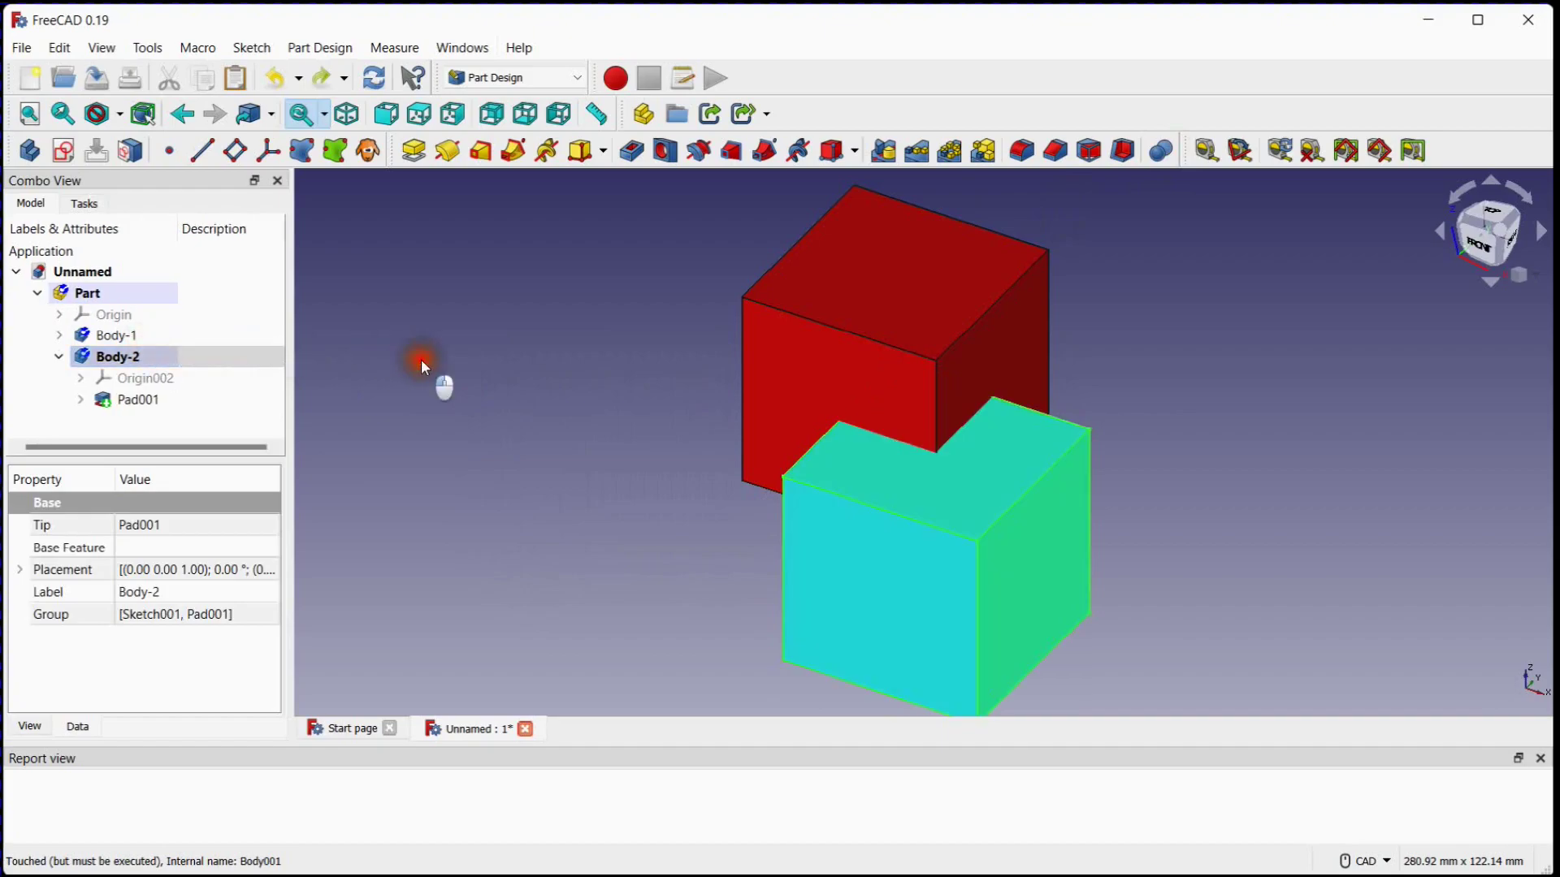
{"action": "left_click", "coordinate": [129, 336]}
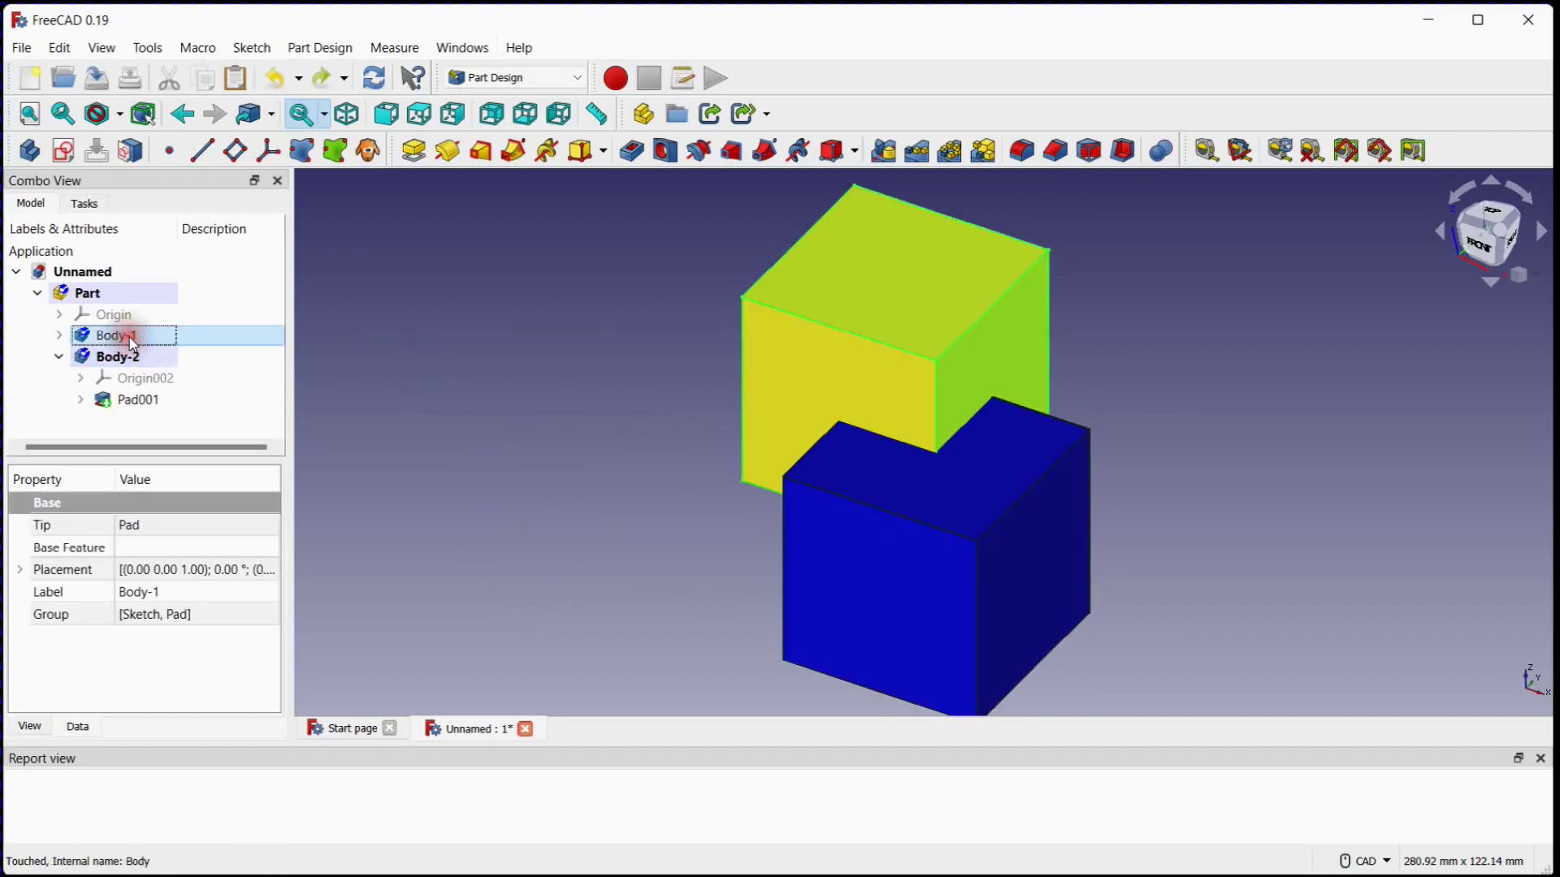
{"action": "left_click", "coordinate": [1167, 150]}
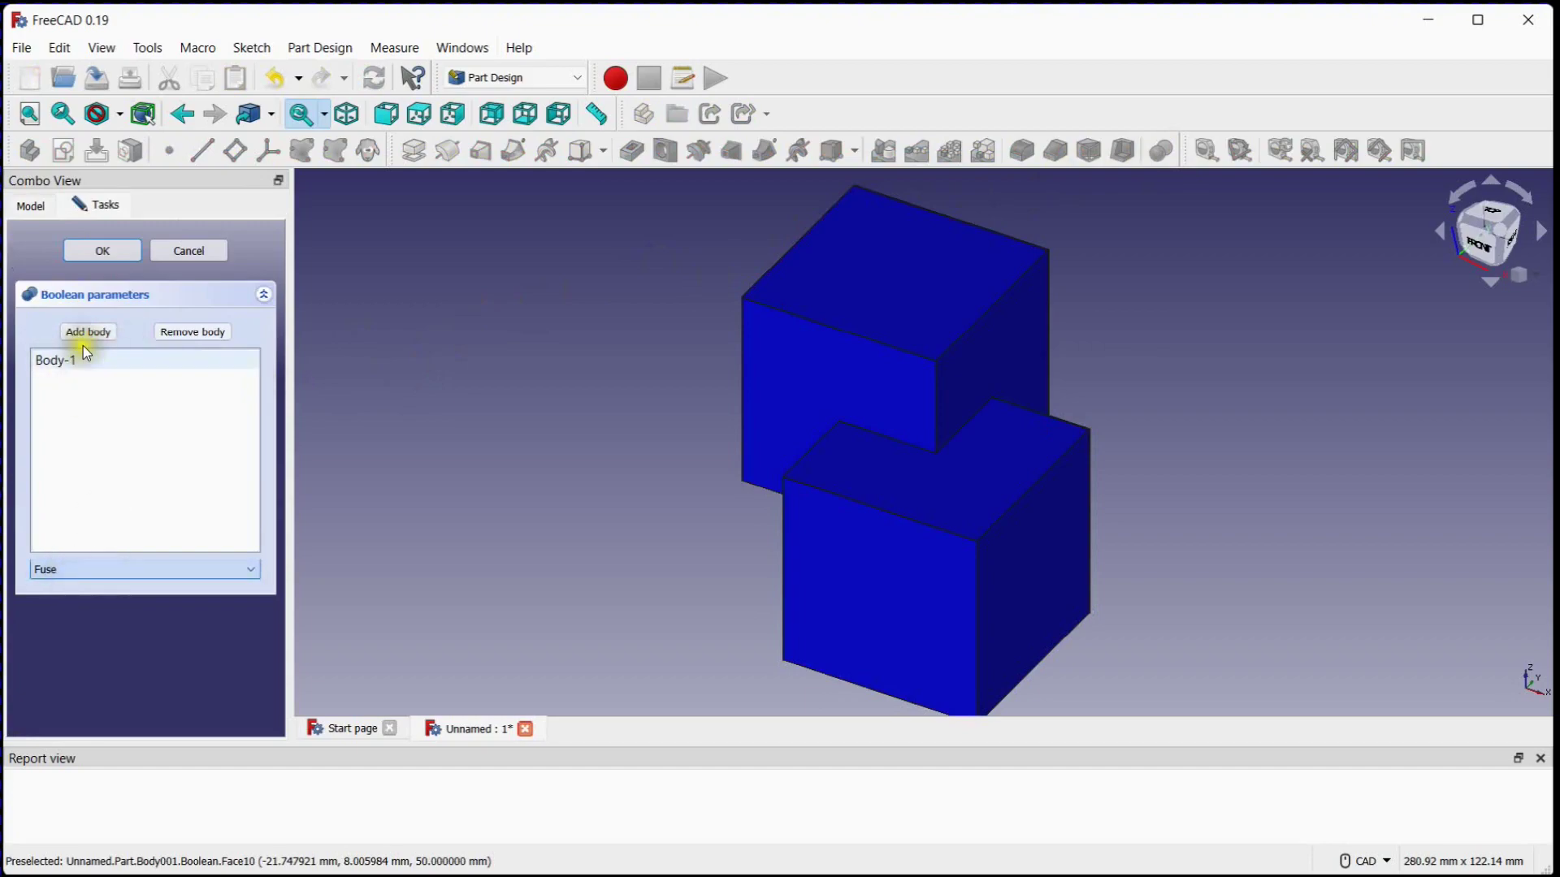
{"action": "left_click", "coordinate": [107, 249]}
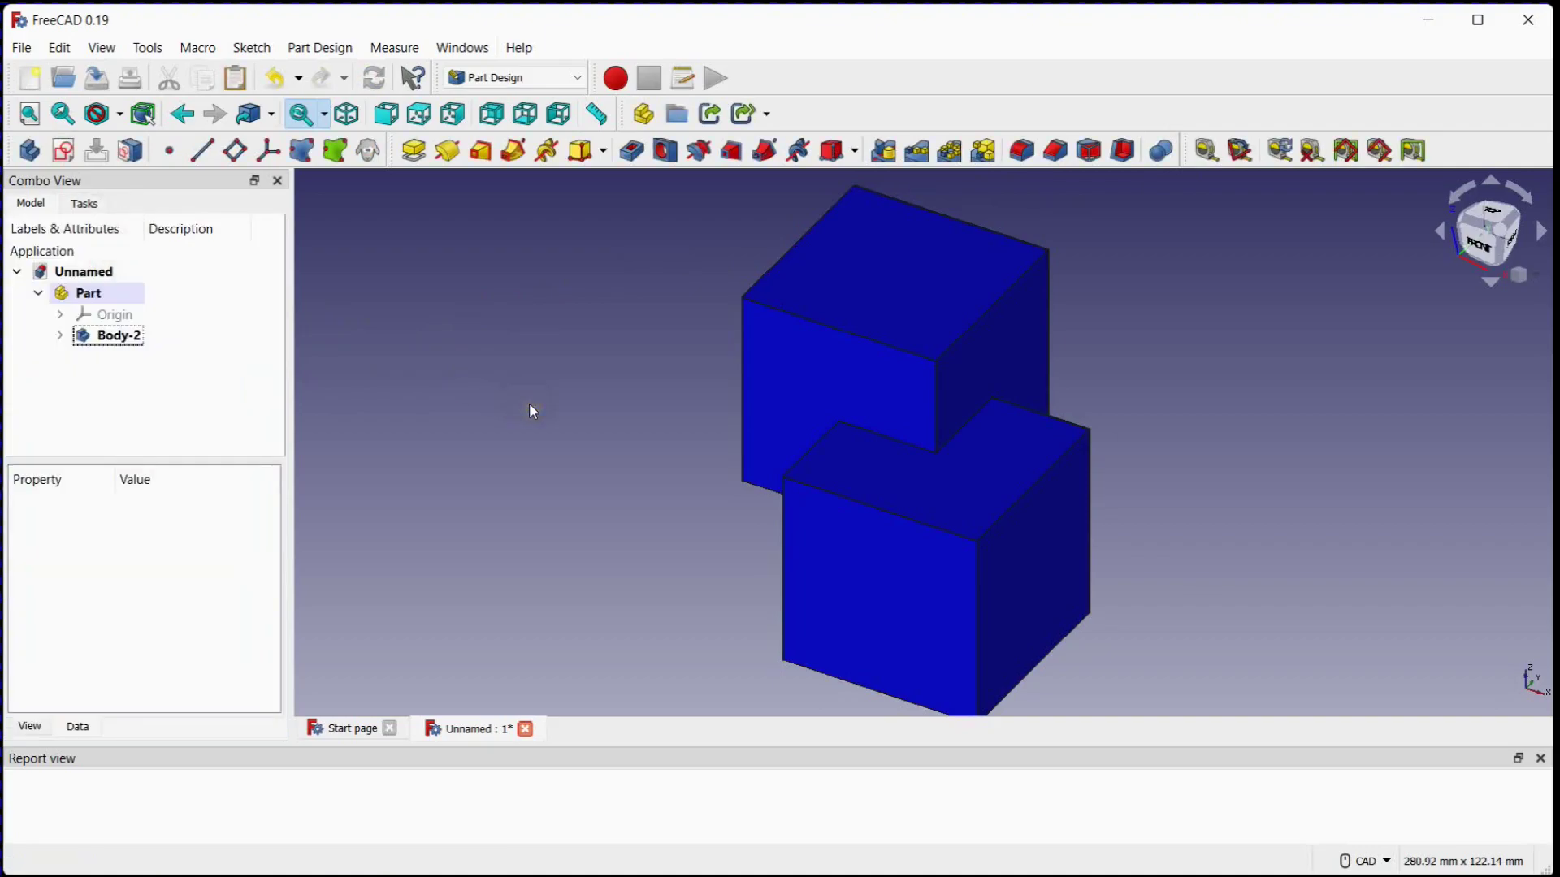
{"action": "key", "text": "ctrl+z"}
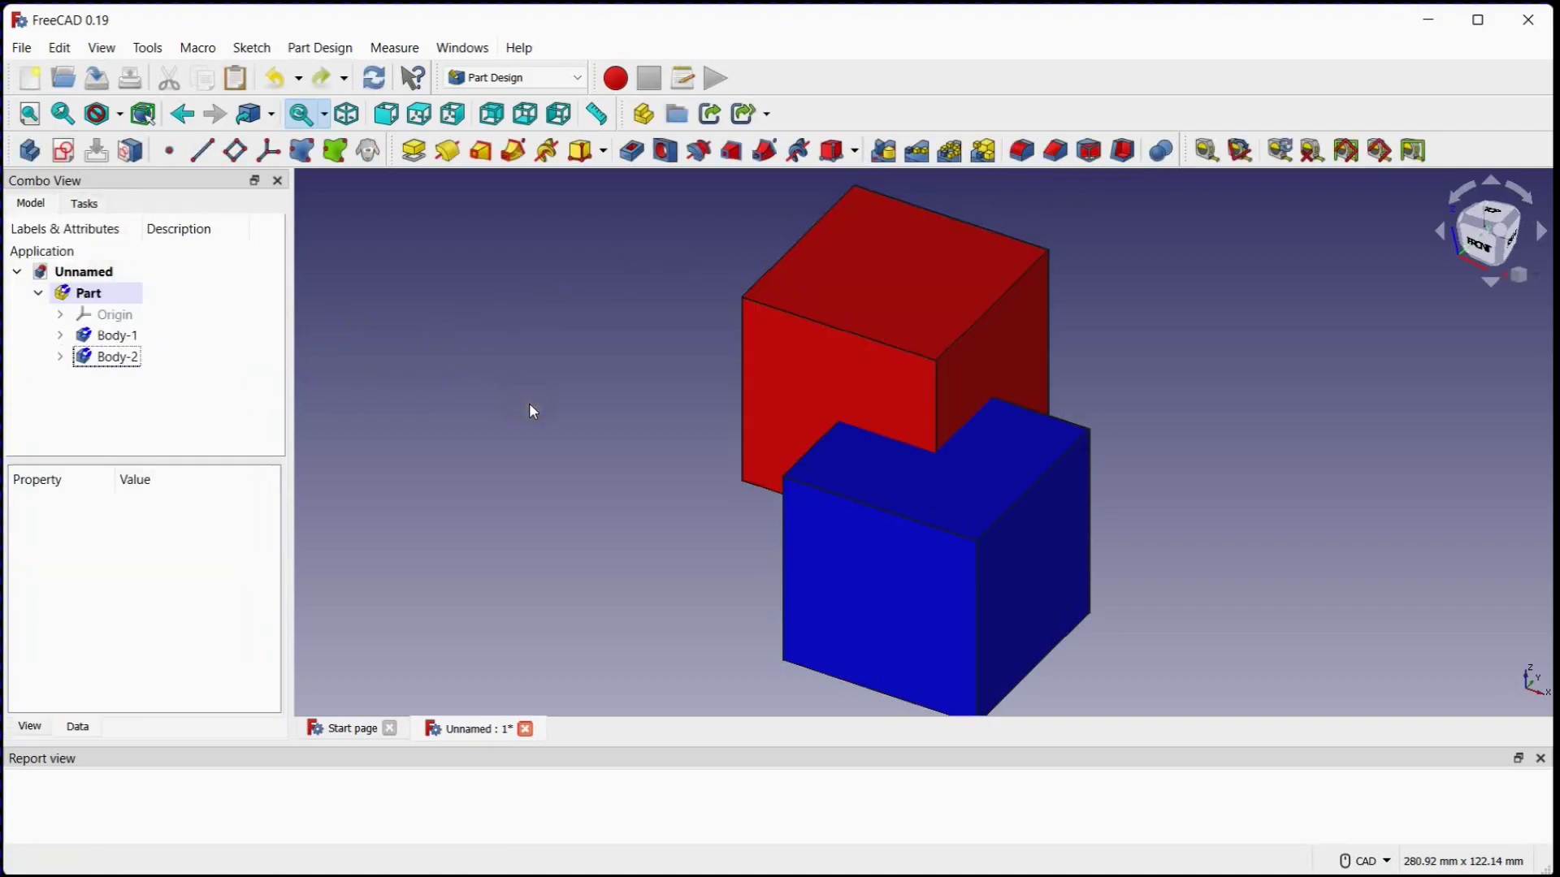
Step: Make Body-1 the active body and collapse its contents in the model tree
{"action": "double_click", "coordinate": [105, 336]}
{"action": "left_click", "coordinate": [59, 335]}
Step: Try fusing the blue Body-2 into the active Body-1 with a Boolean operation, and undo the fuse
{"action": "left_click", "coordinate": [134, 359], "text": "ctrl"}
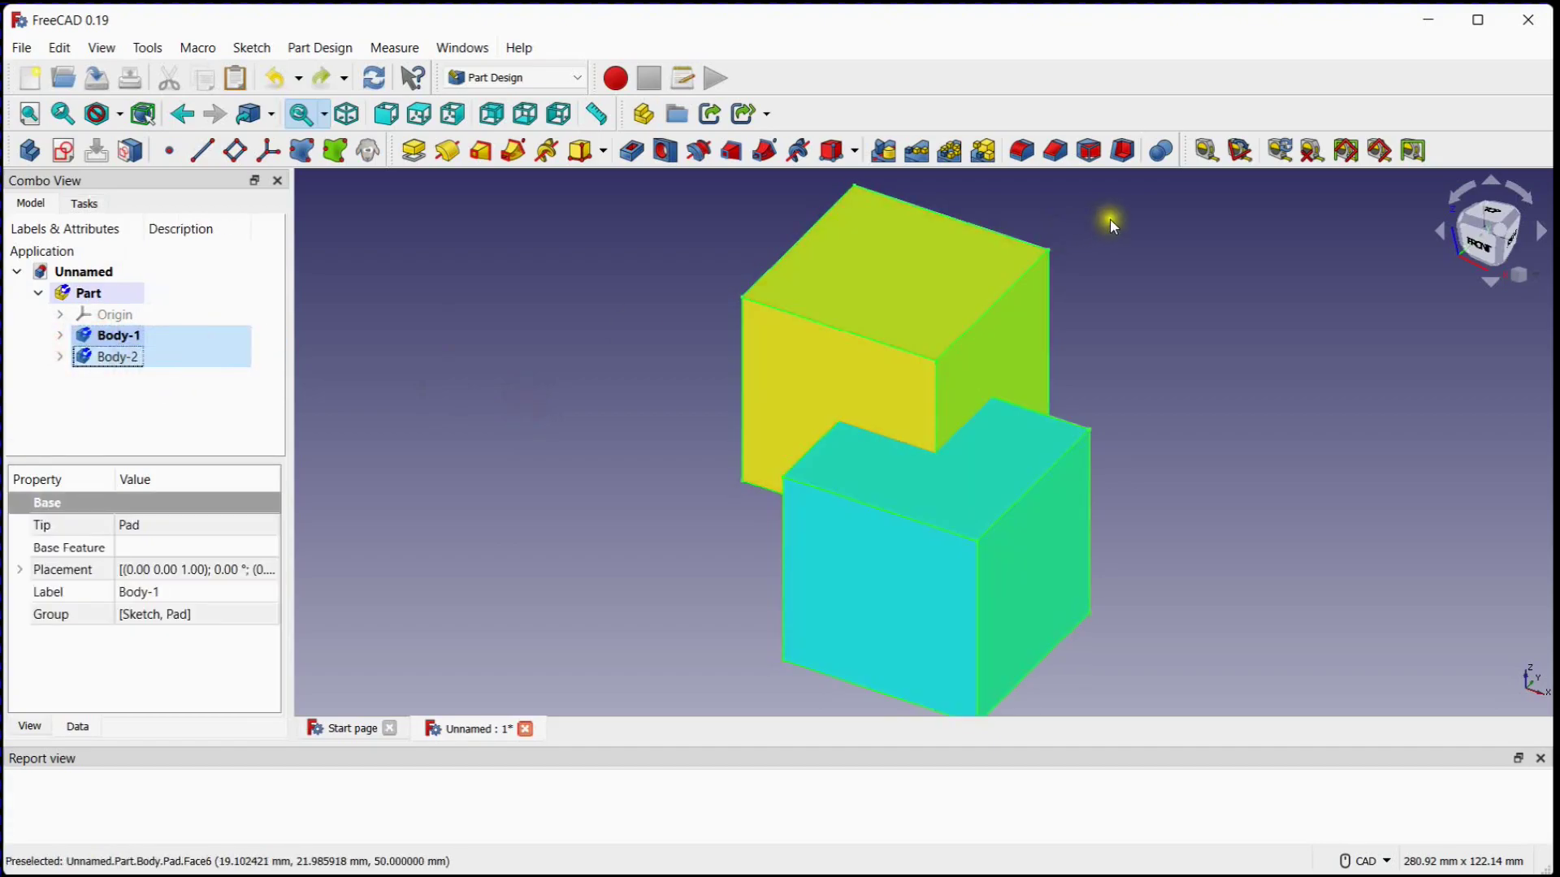
{"action": "left_click", "coordinate": [1165, 155]}
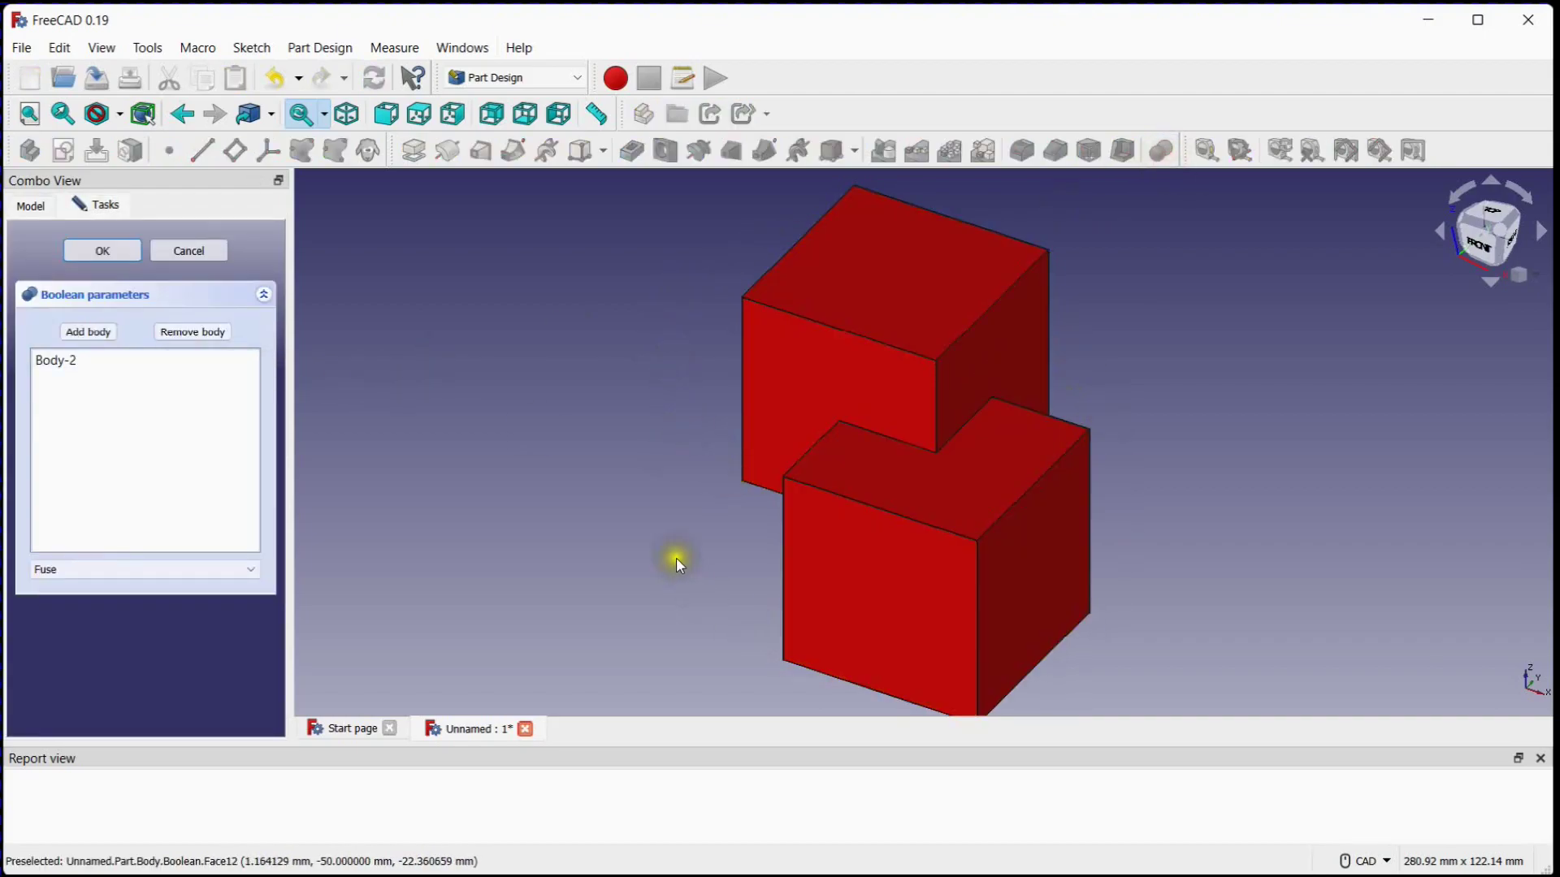
{"action": "left_click", "coordinate": [99, 252]}
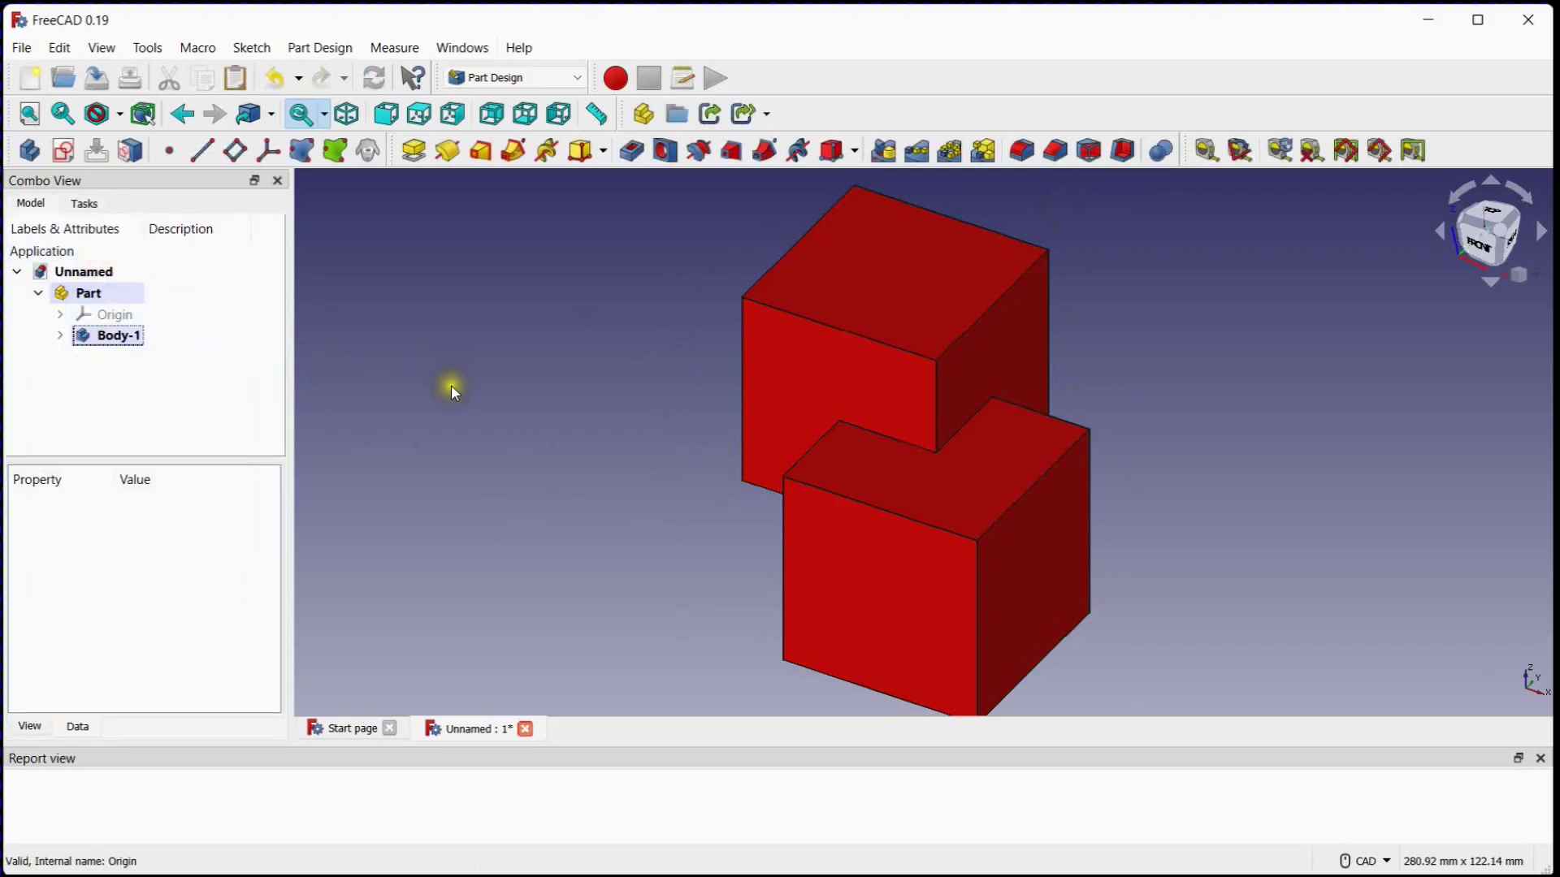
{"action": "key", "text": "ctrl+z"}
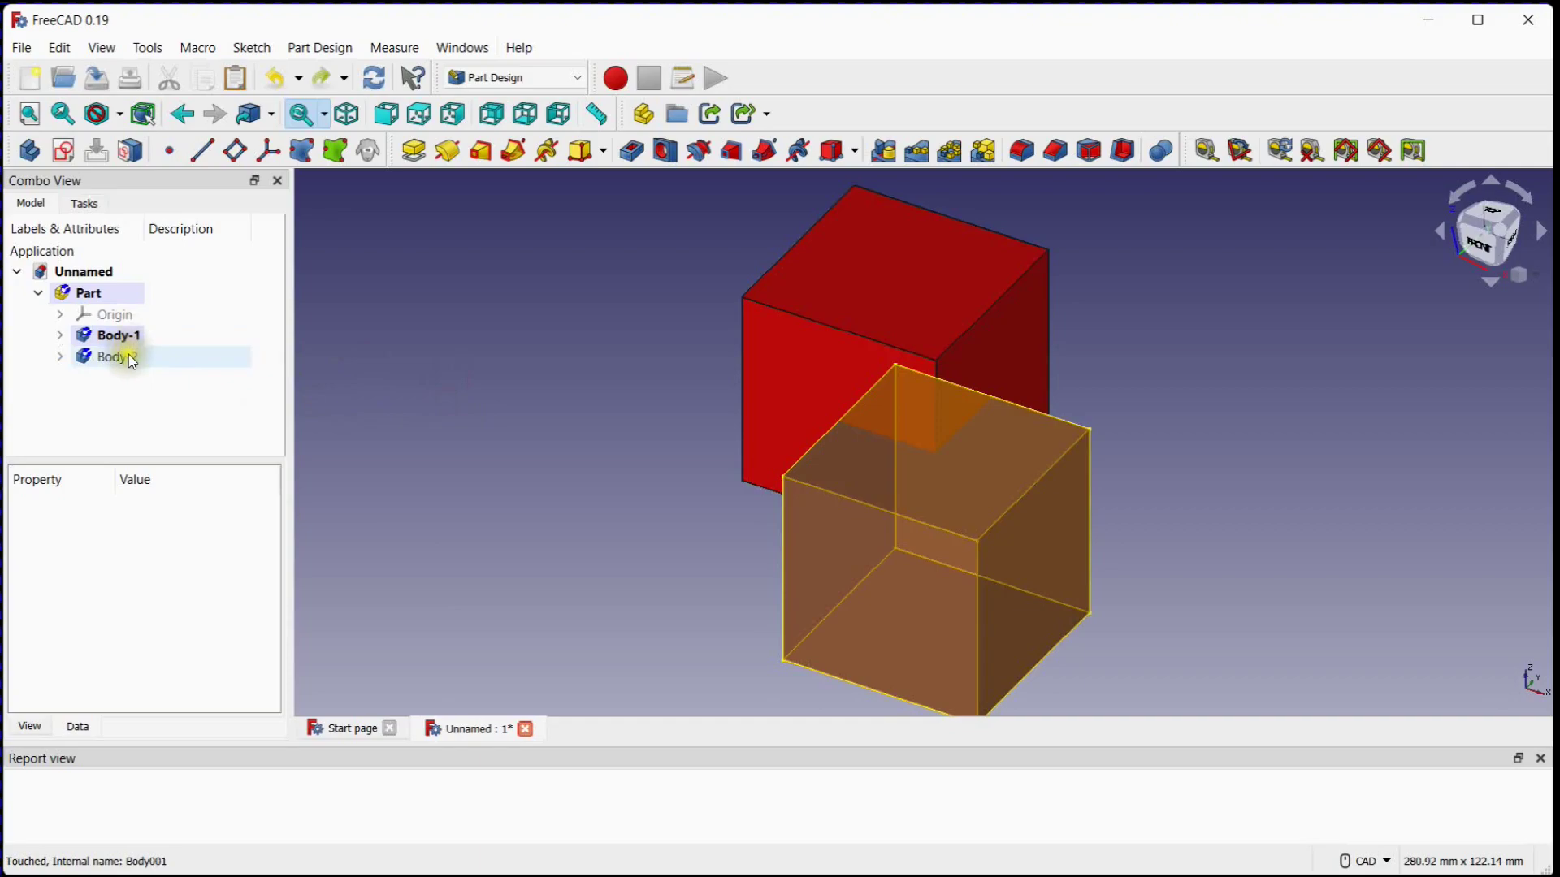
Step: Subtract Body-2 from Body-1 with a Boolean operation of type Cut
{"action": "left_click", "coordinate": [128, 336]}
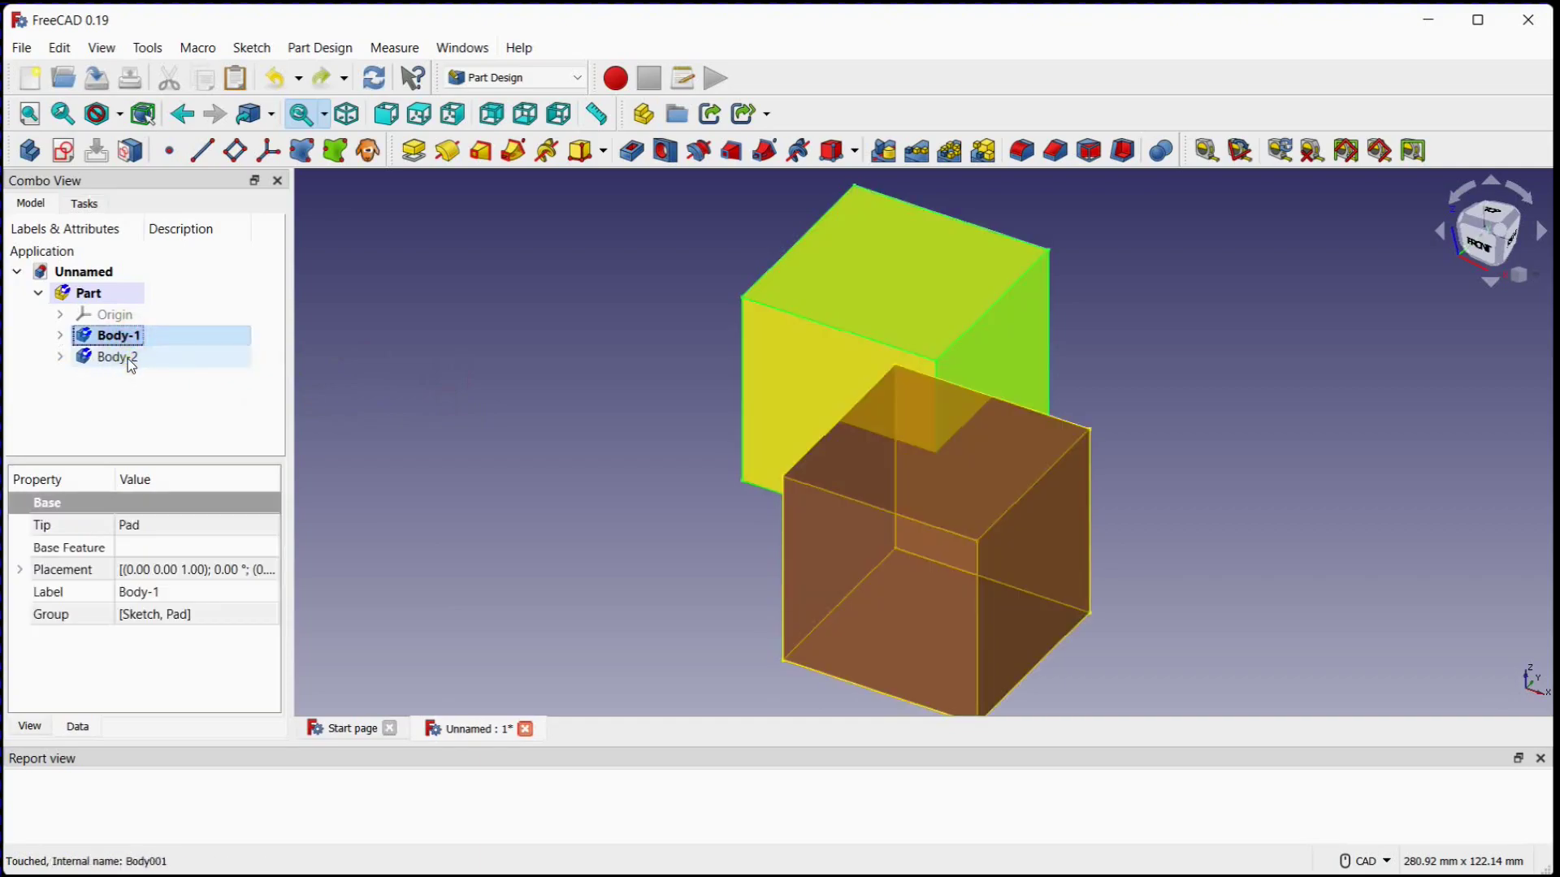
{"action": "left_click", "coordinate": [128, 359], "text": "ctrl"}
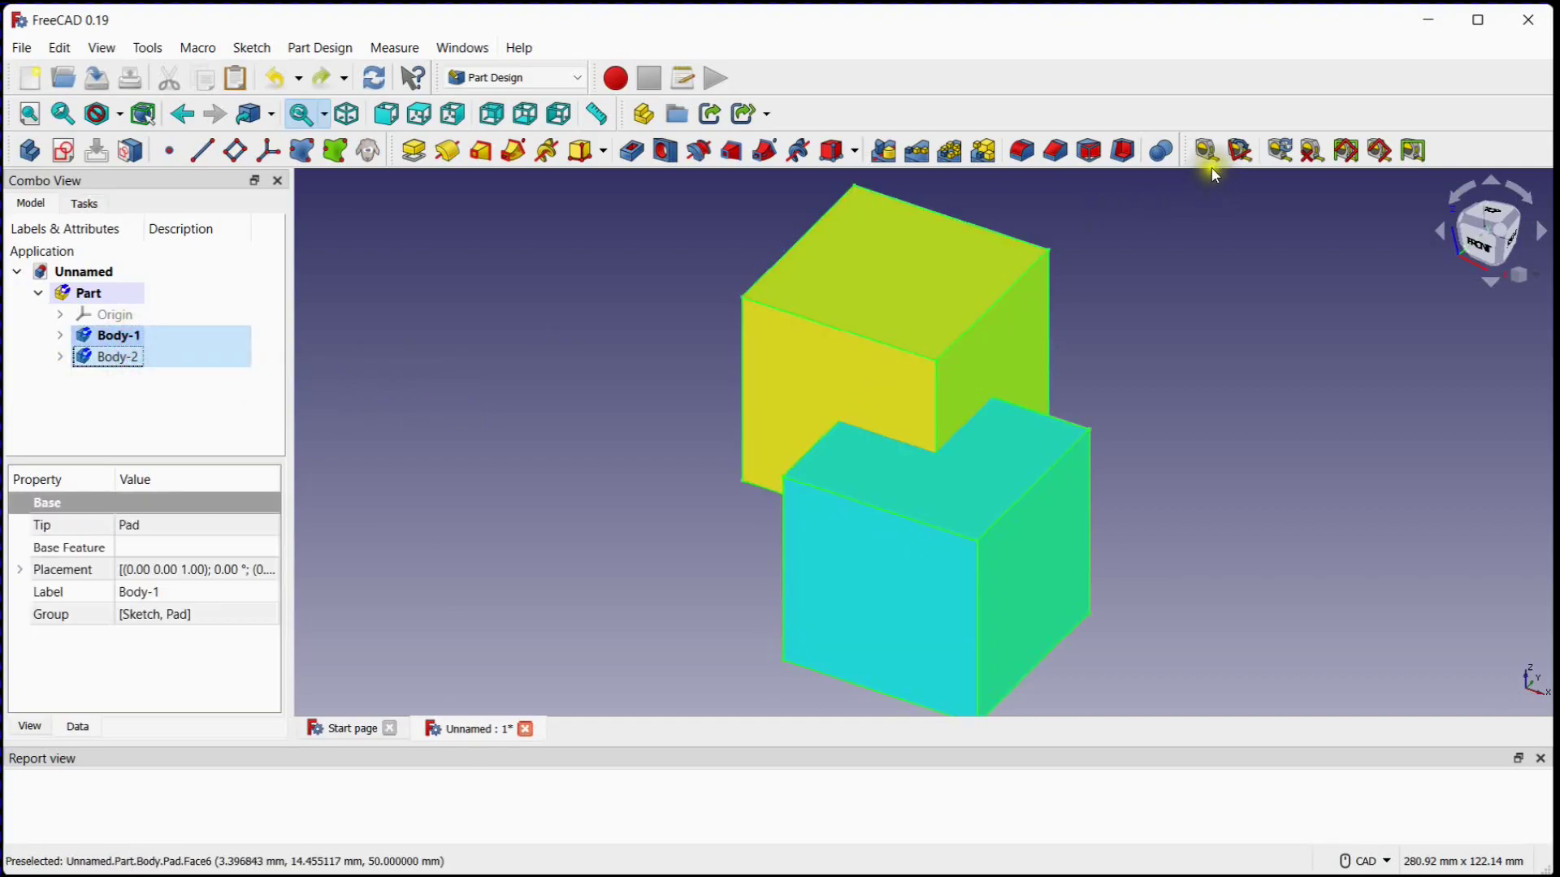
{"action": "left_click", "coordinate": [1164, 149]}
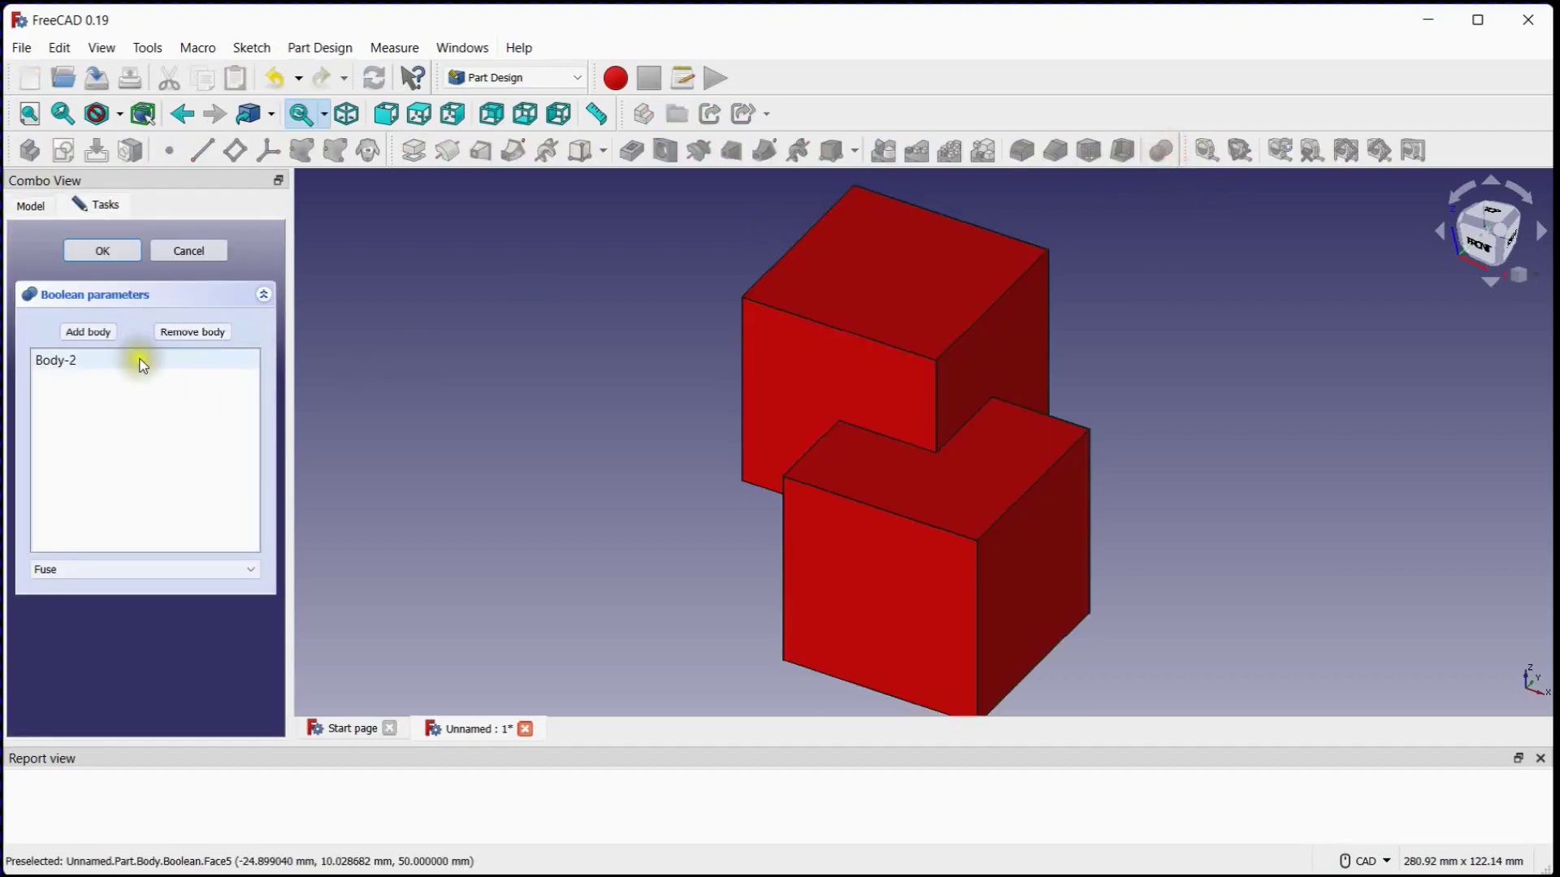
{"action": "left_click", "coordinate": [79, 569]}
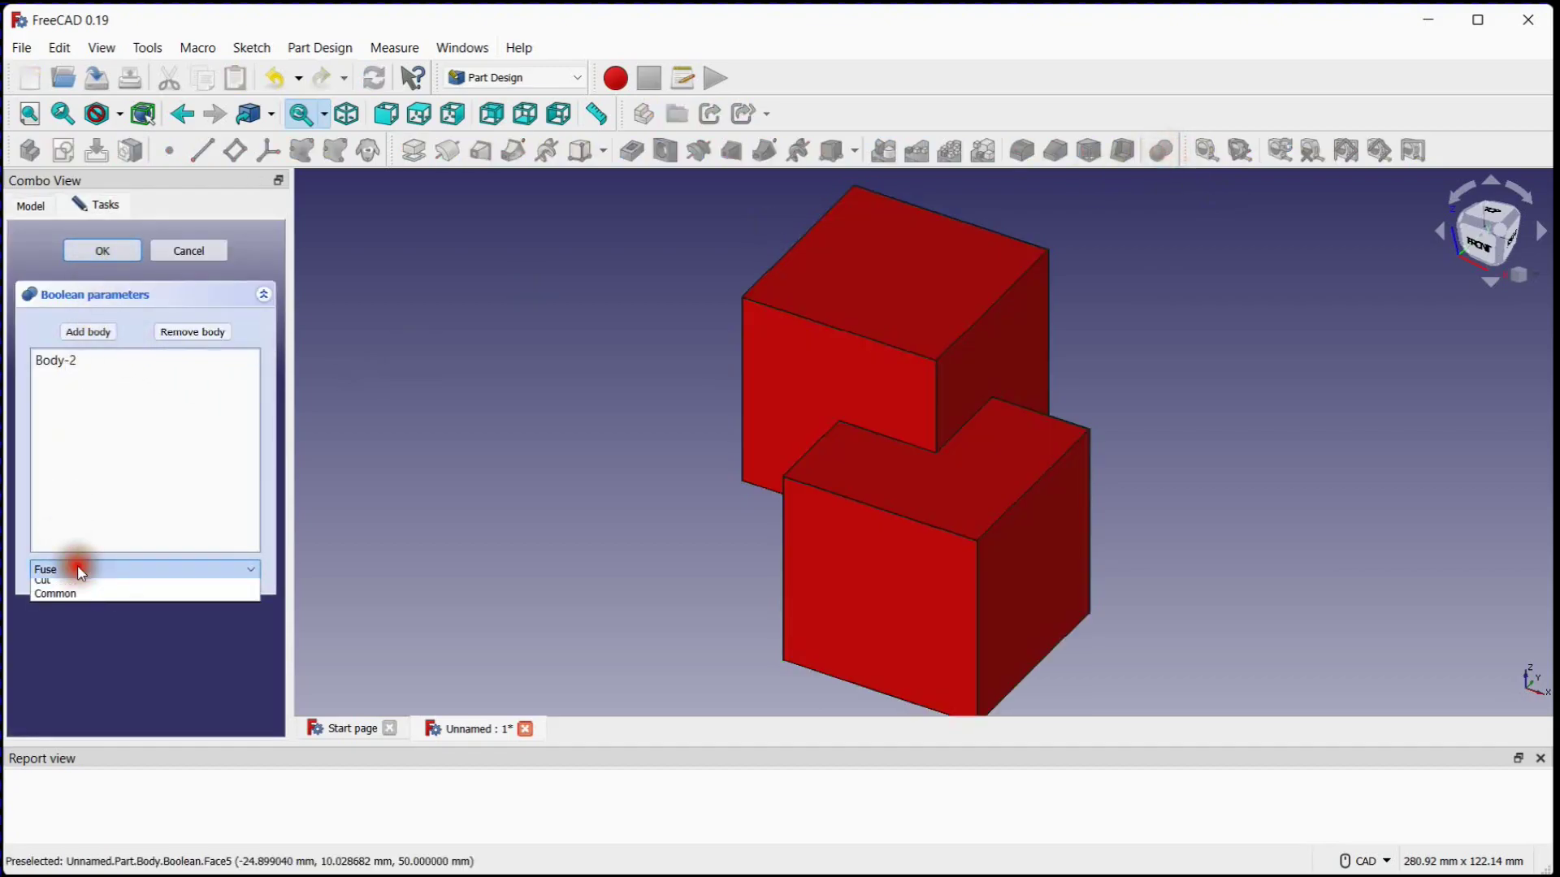
{"action": "left_click", "coordinate": [85, 593]}
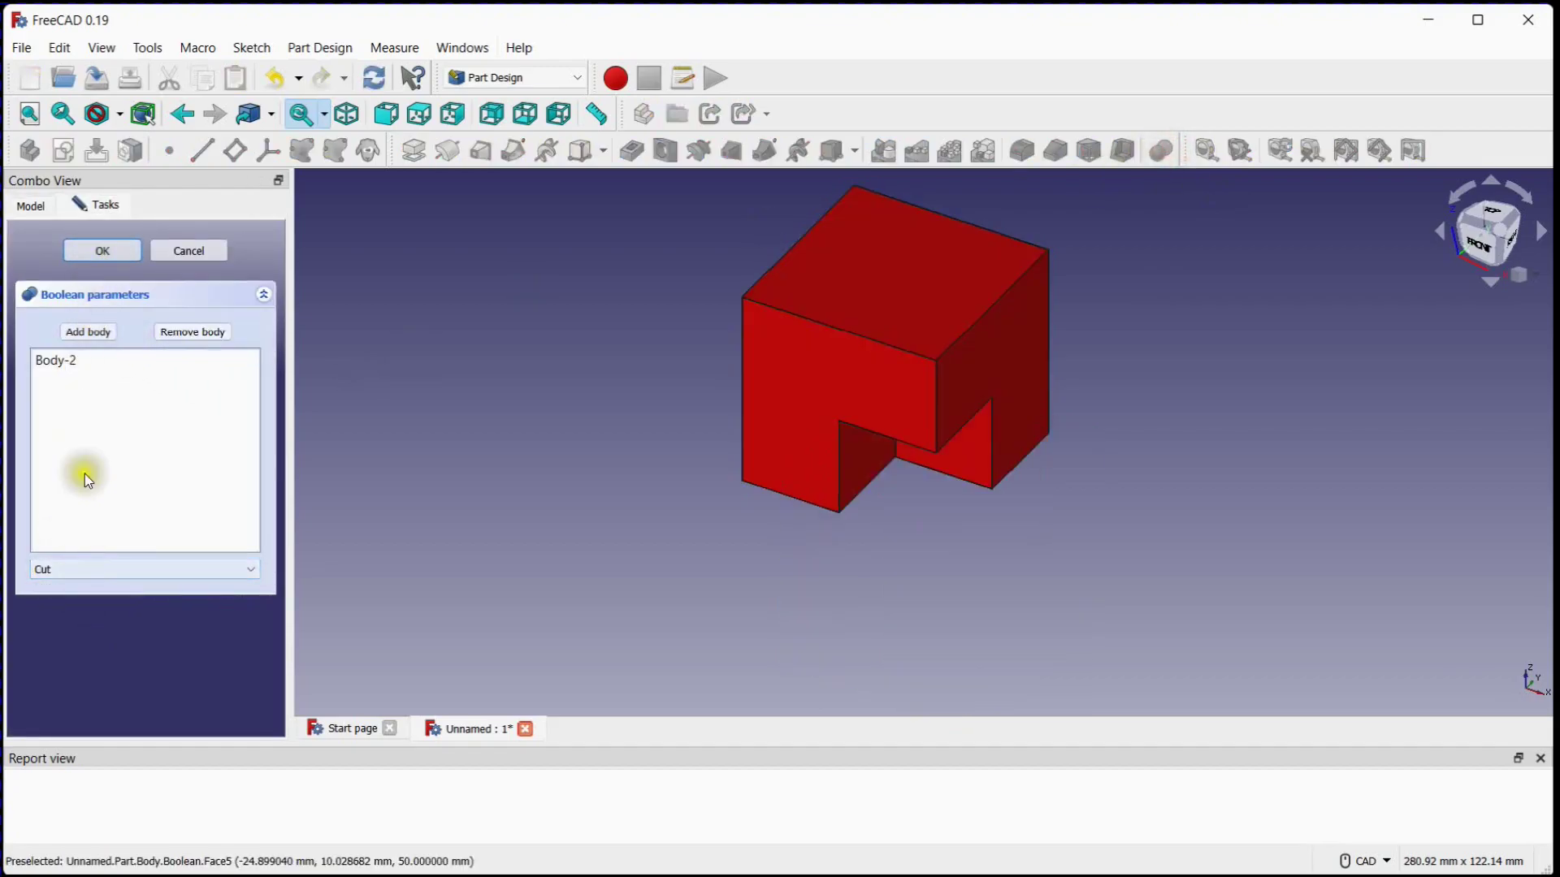
{"action": "left_click", "coordinate": [103, 250]}
{"action": "left_click", "coordinate": [572, 387]}
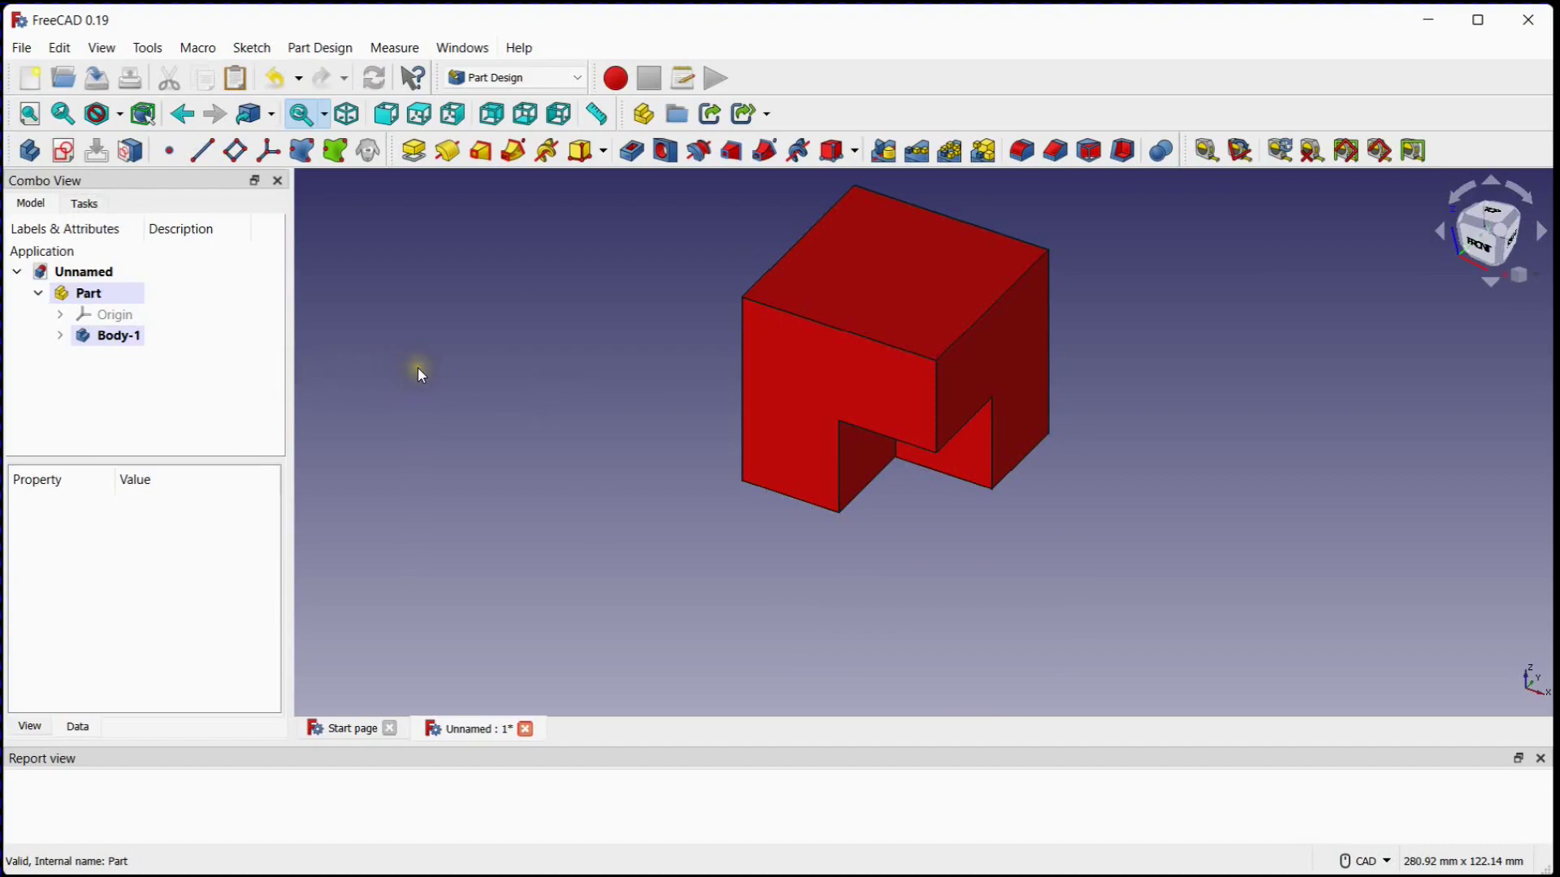
Step: Undo the last Boolean cut, make Body-2 the active body, and collapse its contents in the model tree
{"action": "key", "text": "ctrl+z"}
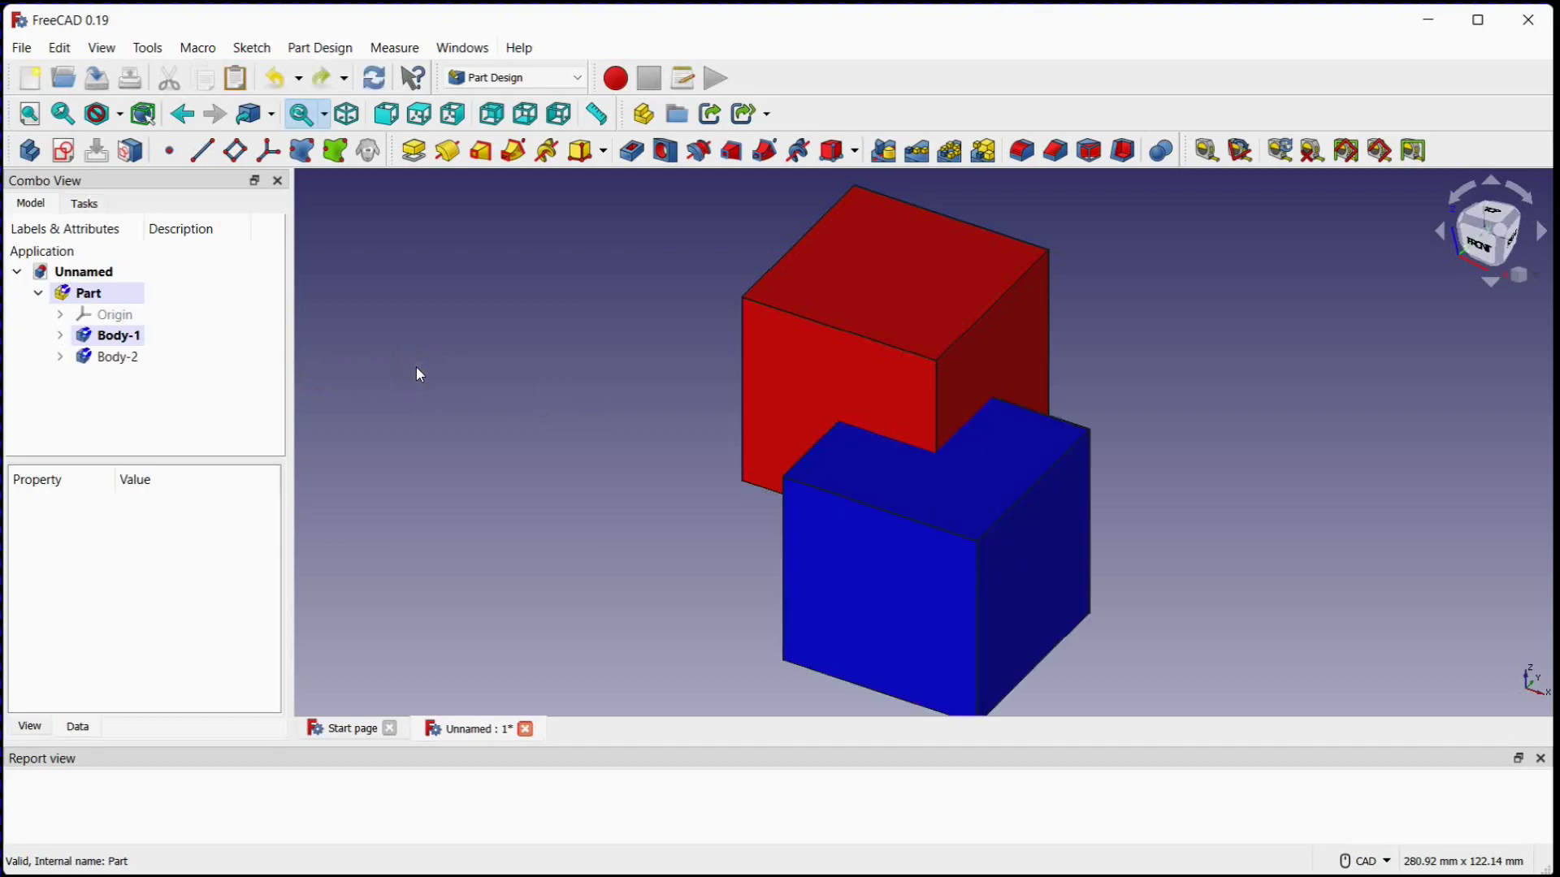
{"action": "left_click", "coordinate": [123, 359]}
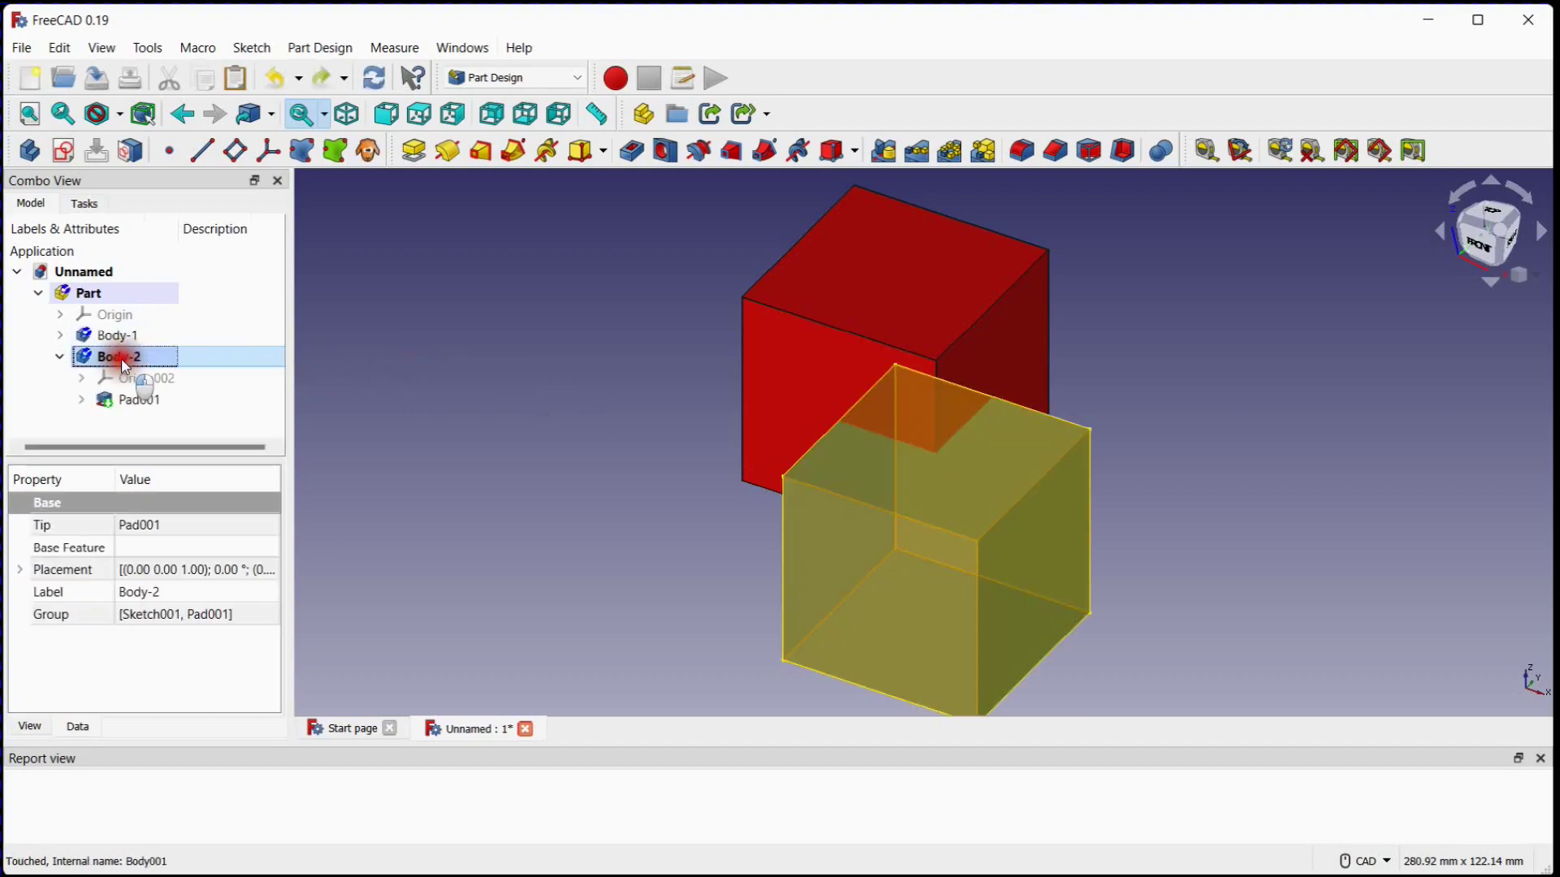
{"action": "left_click", "coordinate": [520, 415]}
{"action": "left_click", "coordinate": [60, 357]}
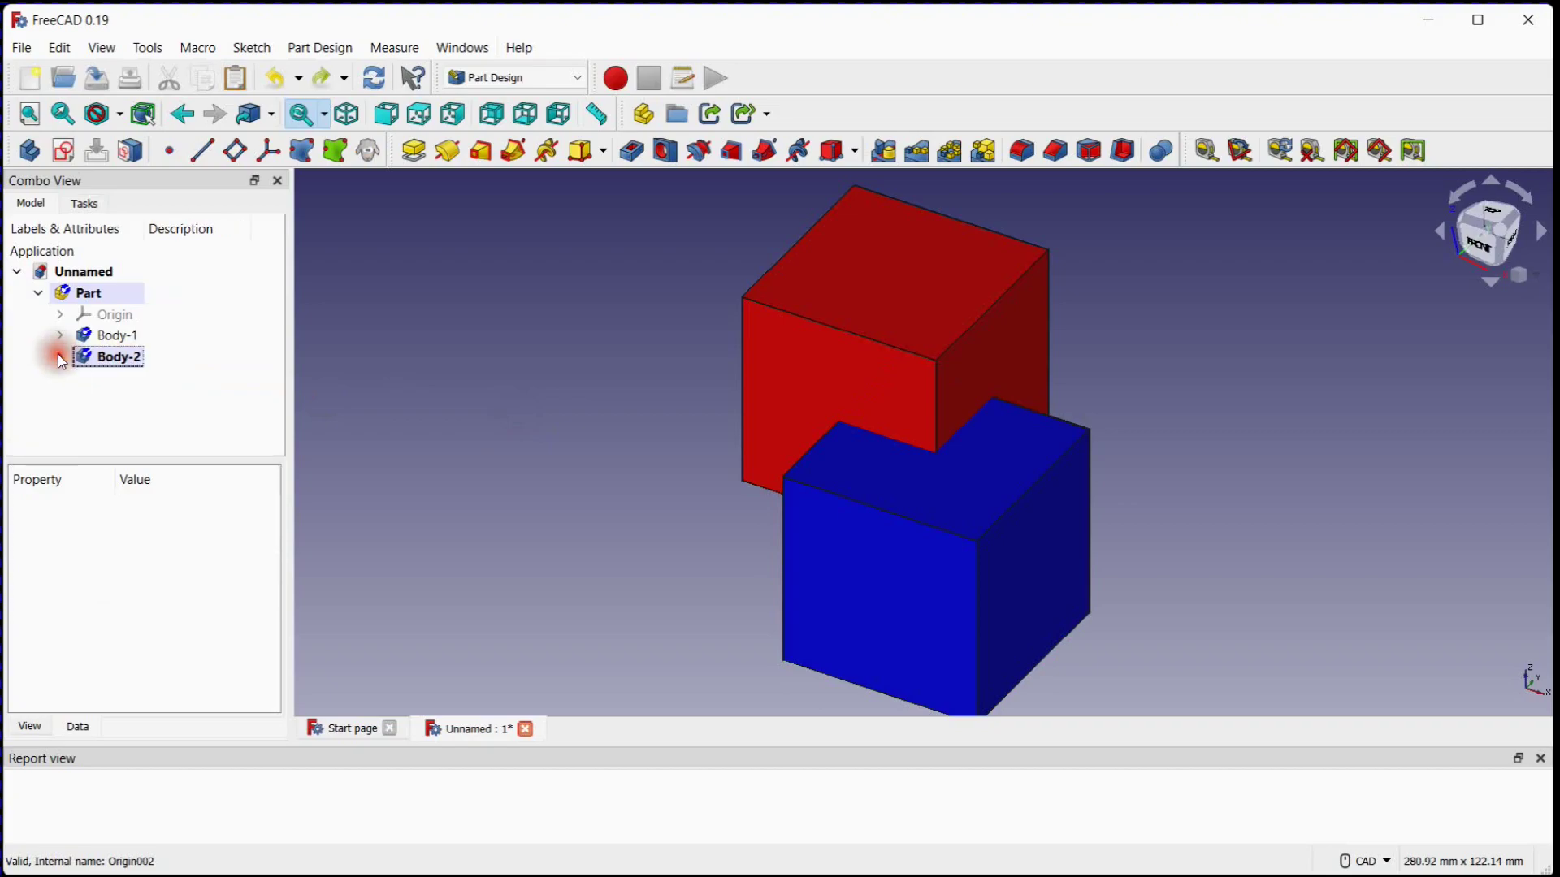
Step: Try subtracting the red Body-1 from the active Body-2 with a Boolean operation of type Cut, and undo the cut
{"action": "left_click", "coordinate": [119, 338]}
{"action": "left_click", "coordinate": [120, 354], "text": "ctrl"}
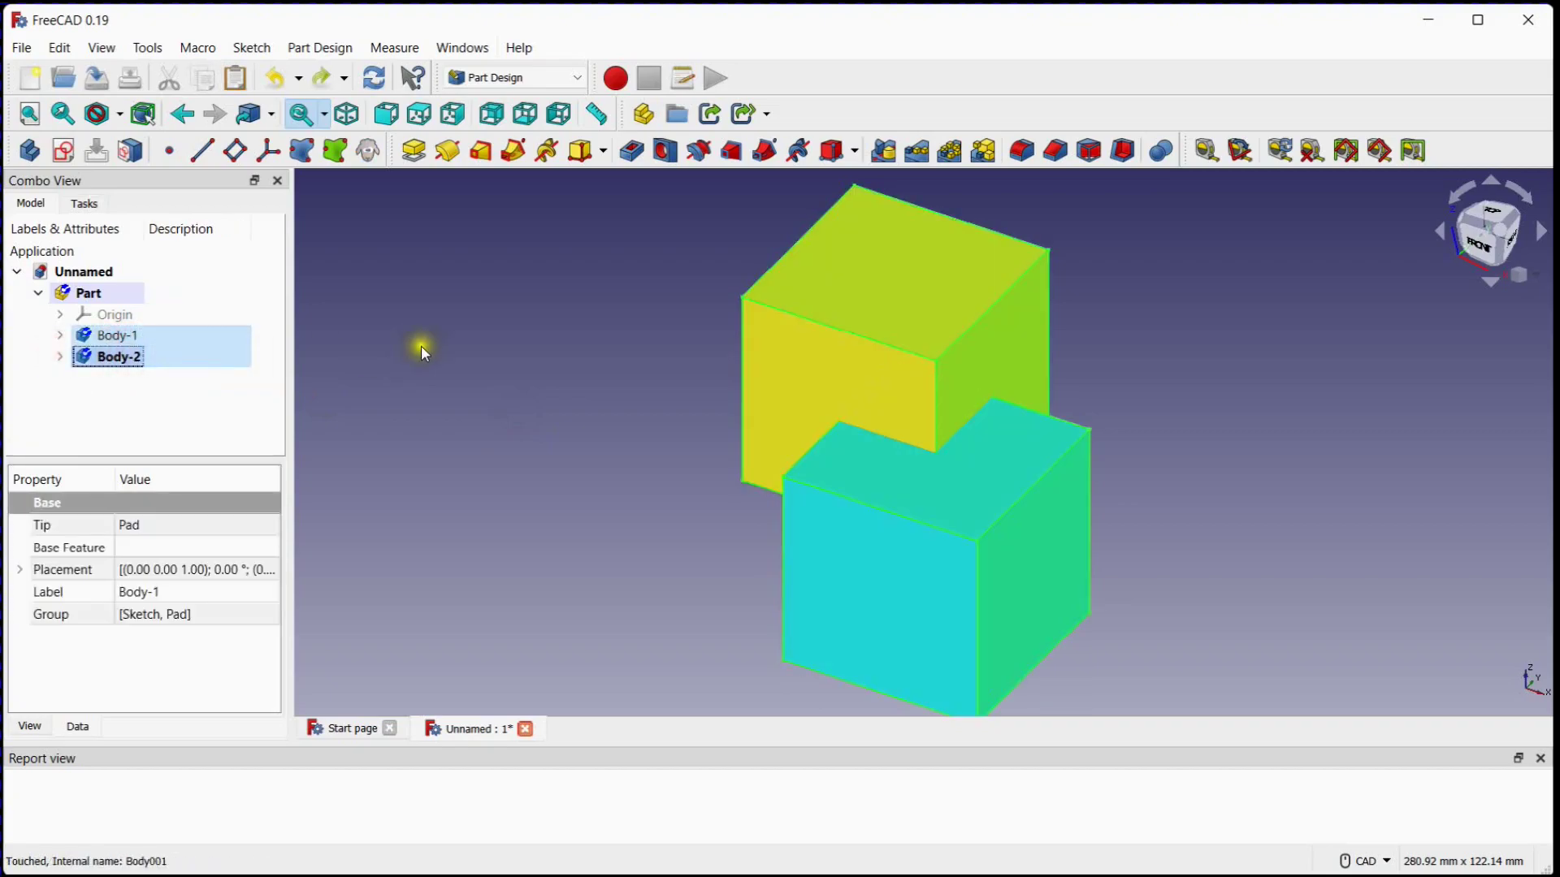
{"action": "left_click", "coordinate": [1162, 151]}
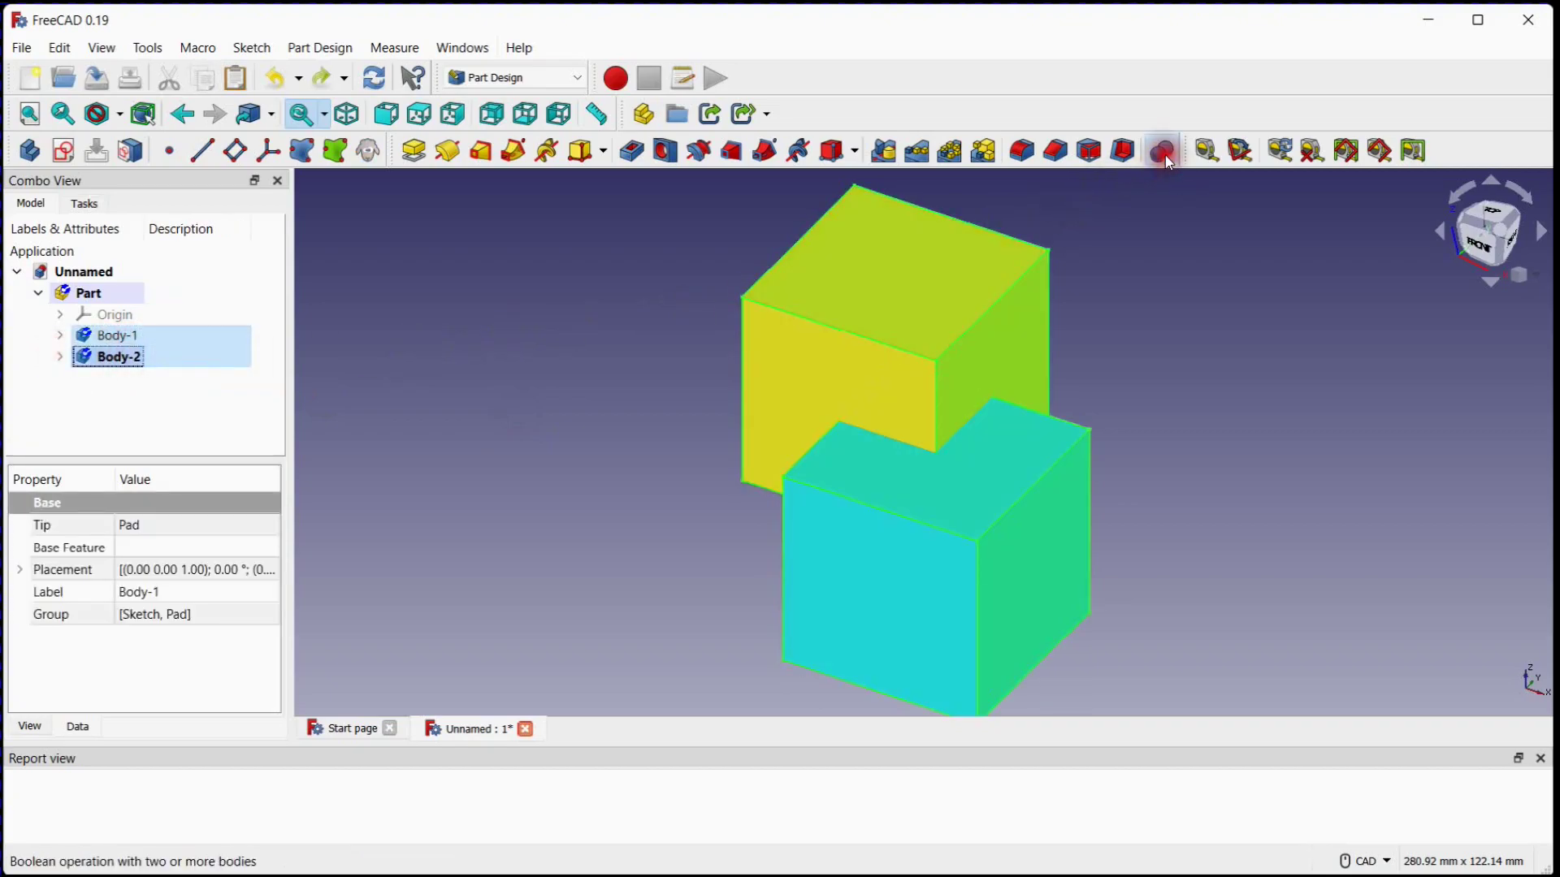
{"action": "left_click", "coordinate": [94, 336]}
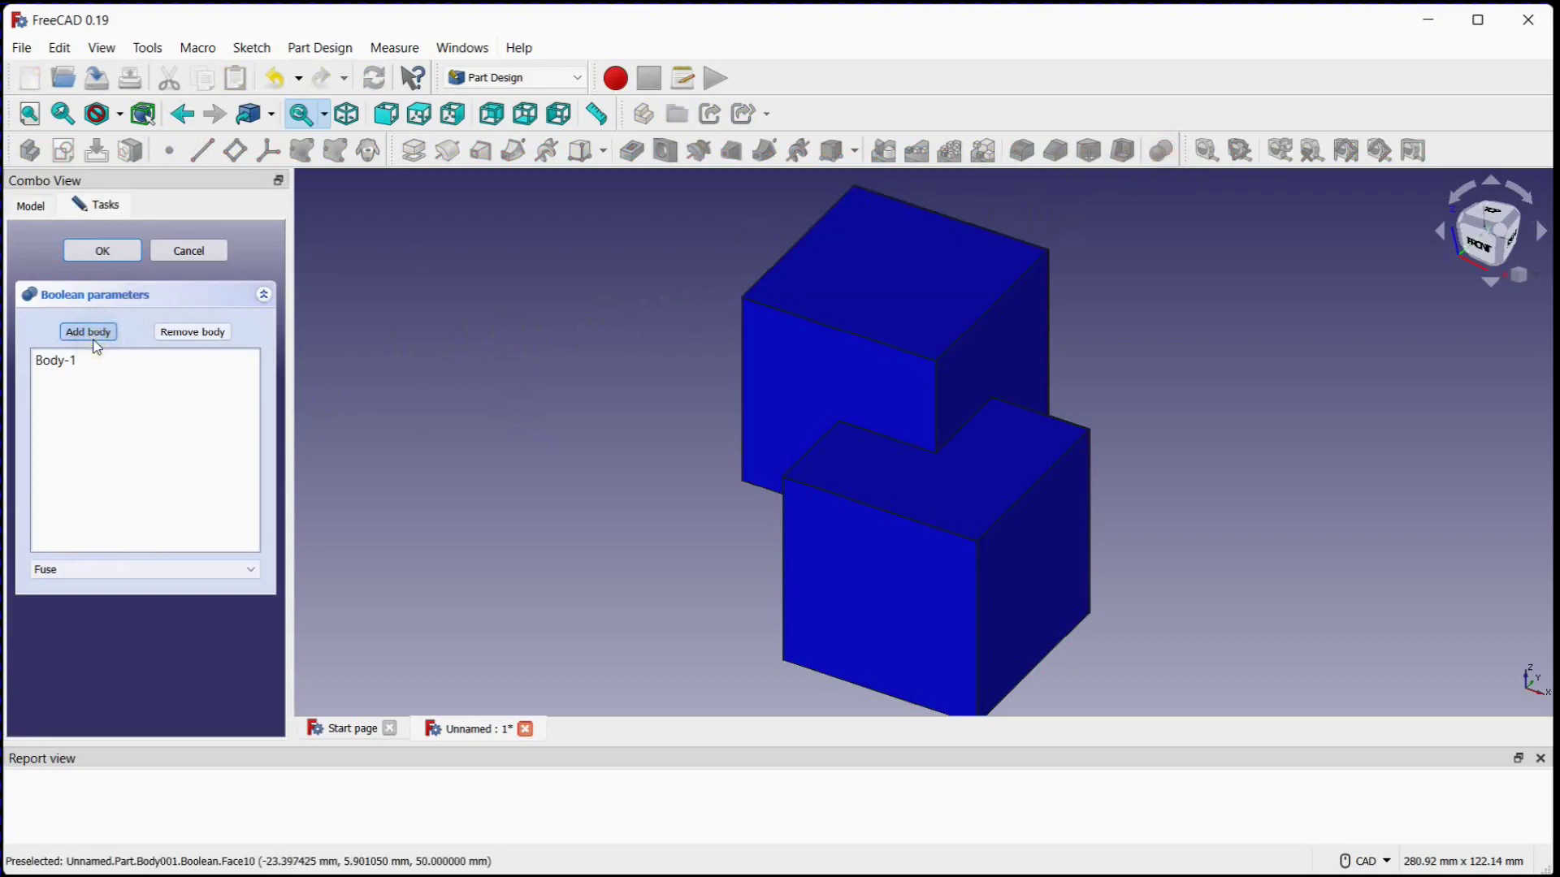
{"action": "left_click", "coordinate": [75, 569]}
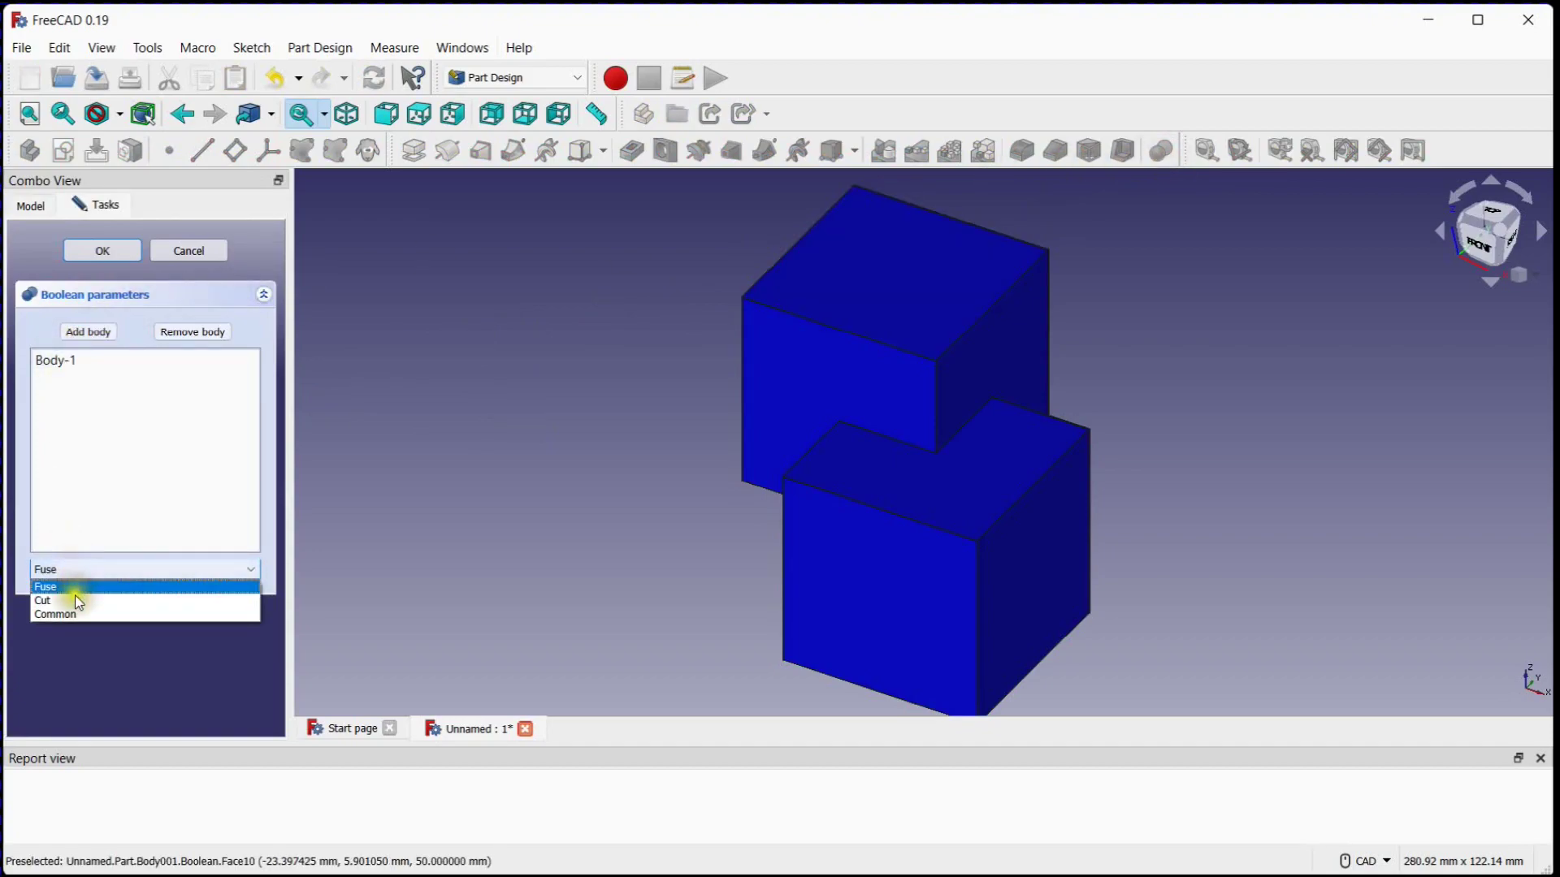
{"action": "left_click", "coordinate": [74, 595]}
{"action": "left_click", "coordinate": [122, 263]}
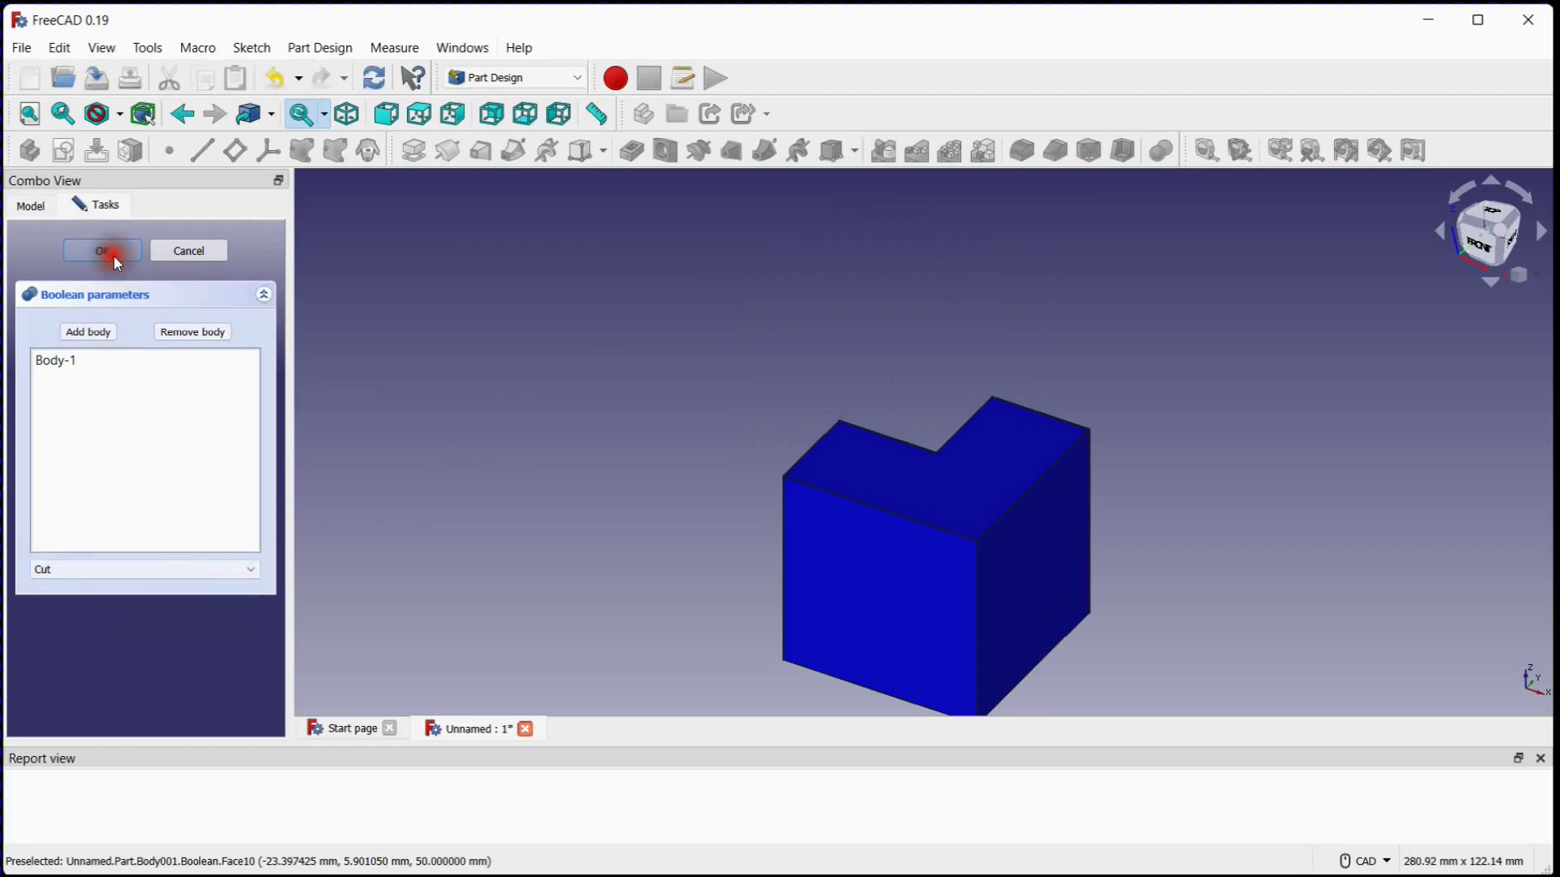
{"action": "middle_click_drag", "start_coordinate": [631, 348], "coordinate": [625, 335]}
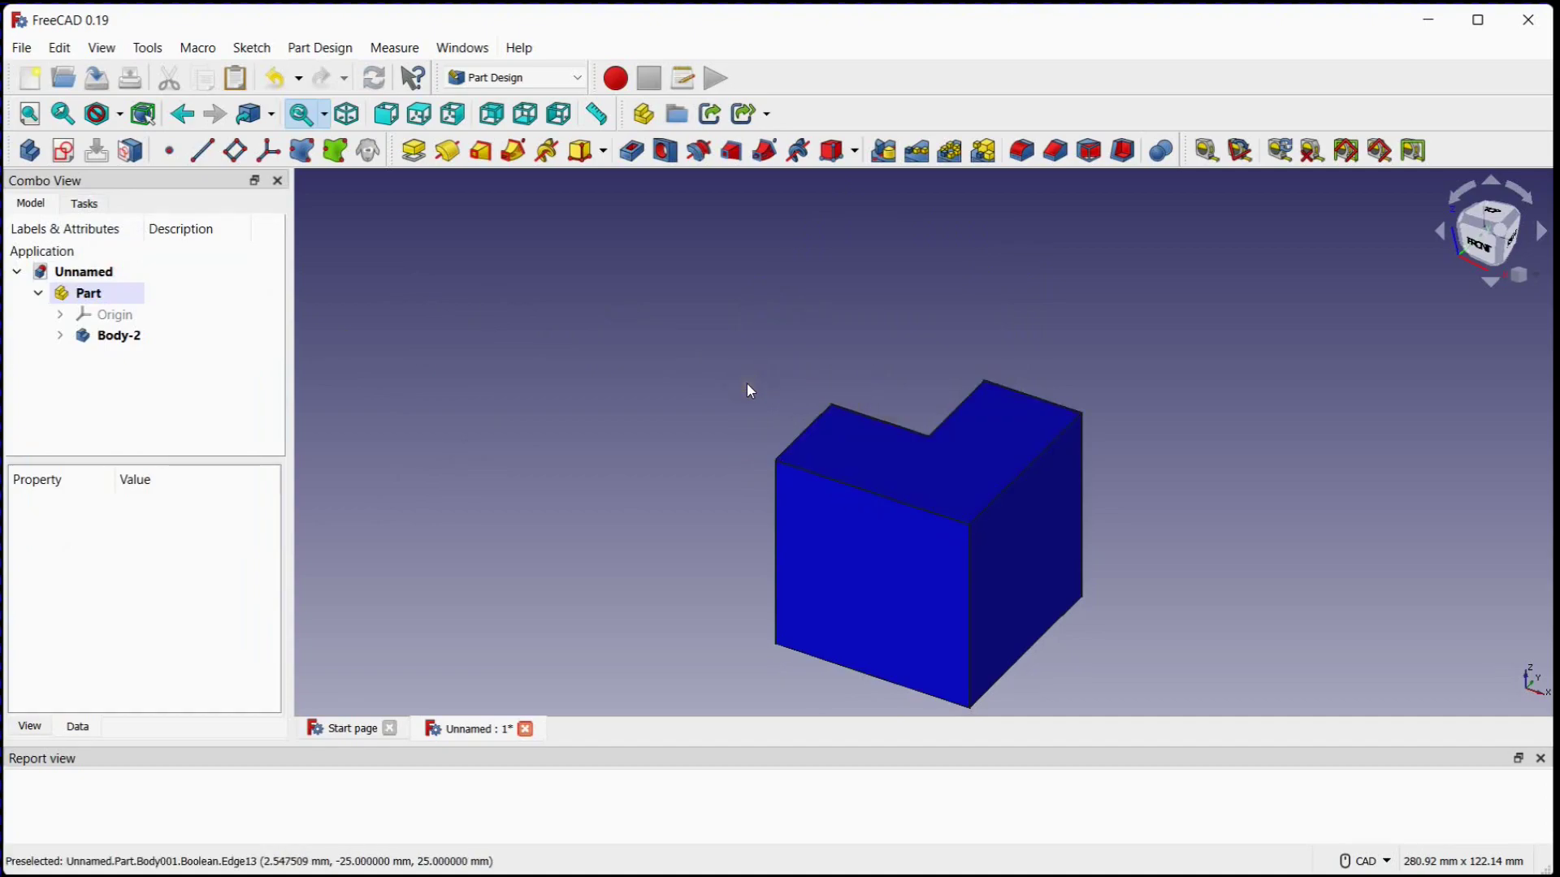
{"action": "key", "text": "ctrl+z"}
{"action": "left_click", "coordinate": [649, 401]}
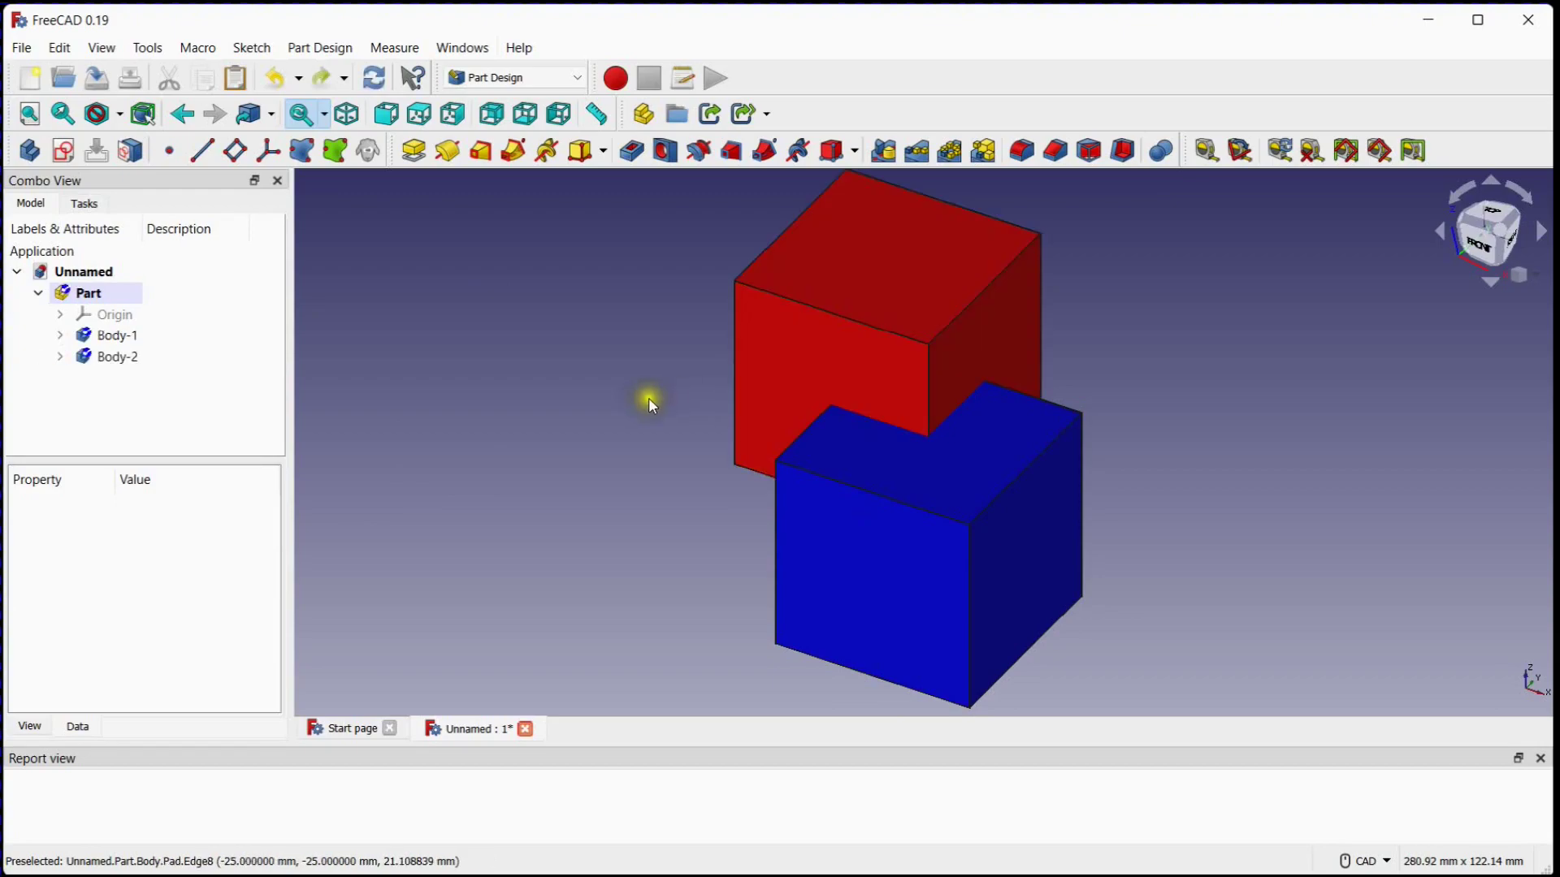
Step: Try intersecting Body-1 with Body-2 using a Boolean operation of type Common that keeps the blue body's color, and cancel it
{"action": "left_click", "coordinate": [130, 338]}
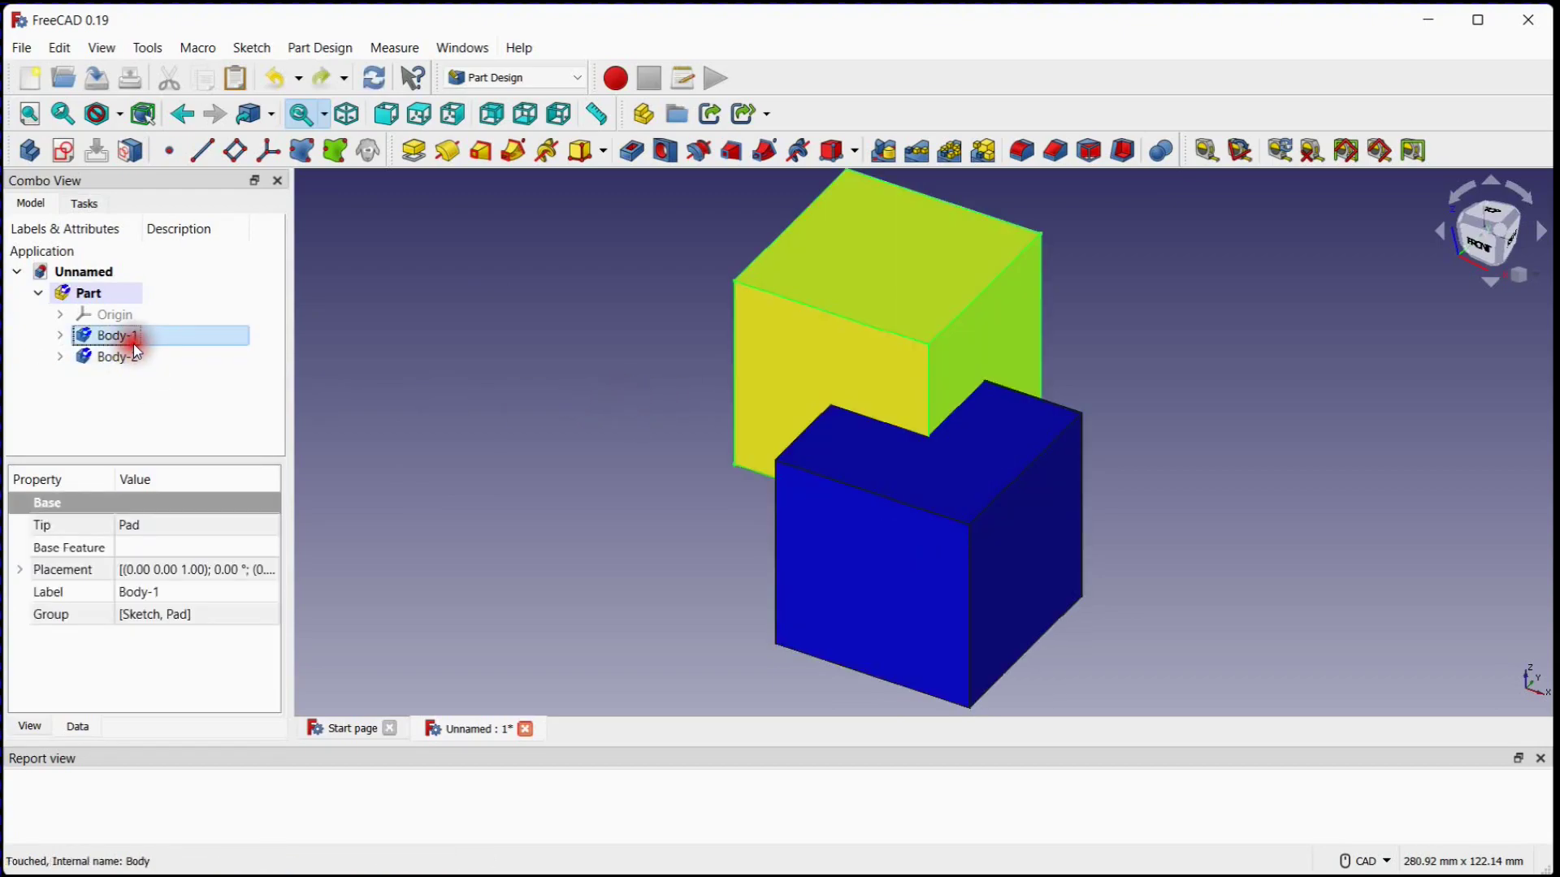
{"action": "left_click", "coordinate": [451, 388]}
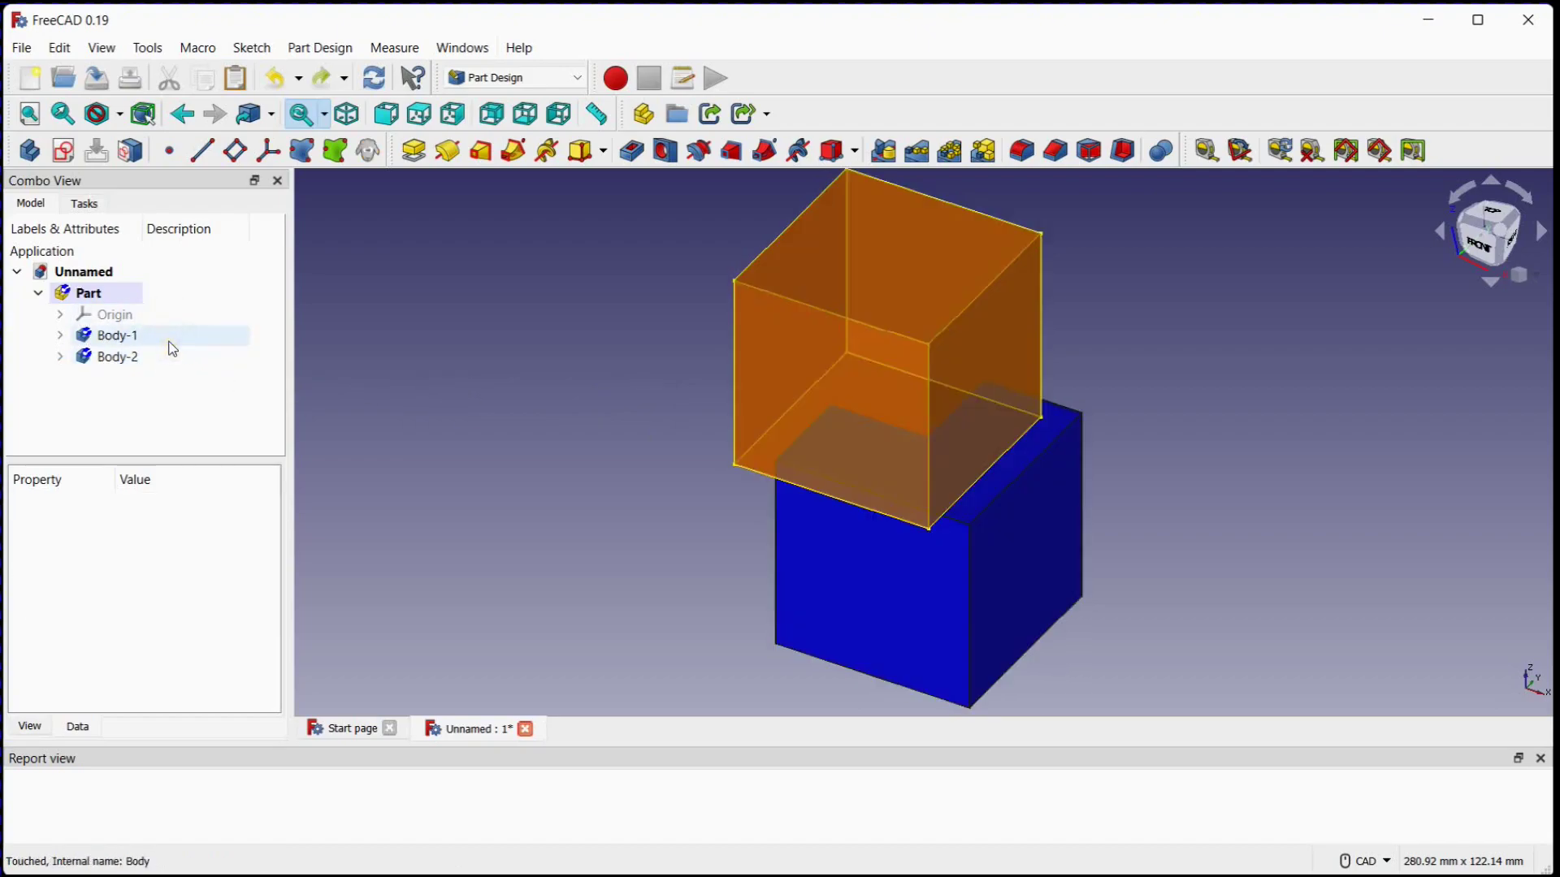
{"action": "left_click", "coordinate": [169, 342]}
{"action": "left_click", "coordinate": [160, 356], "text": "ctrl"}
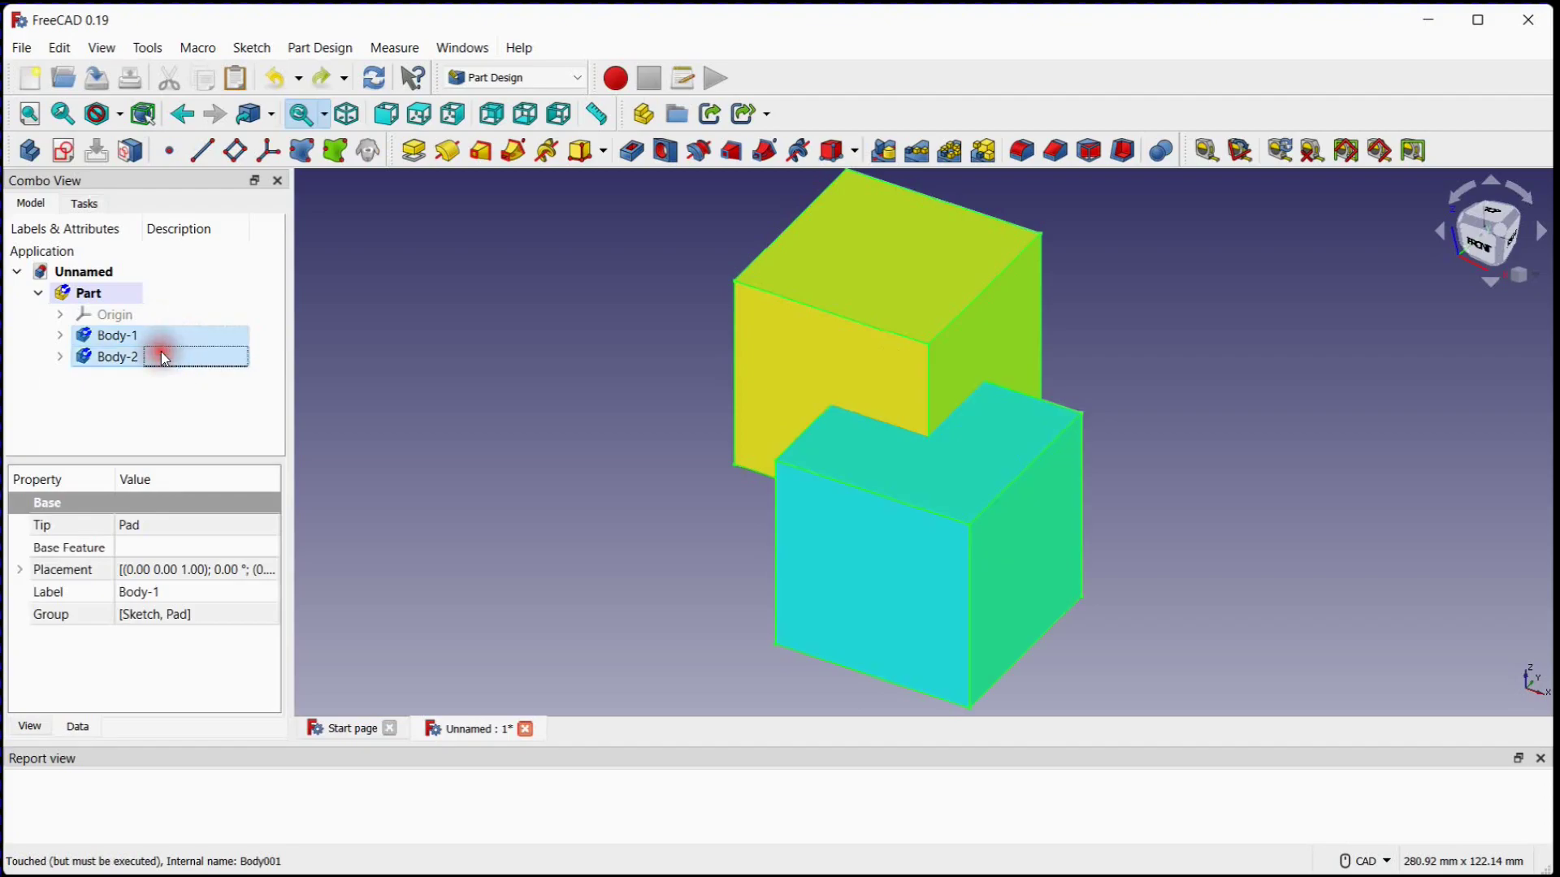
{"action": "left_click", "coordinate": [1163, 151]}
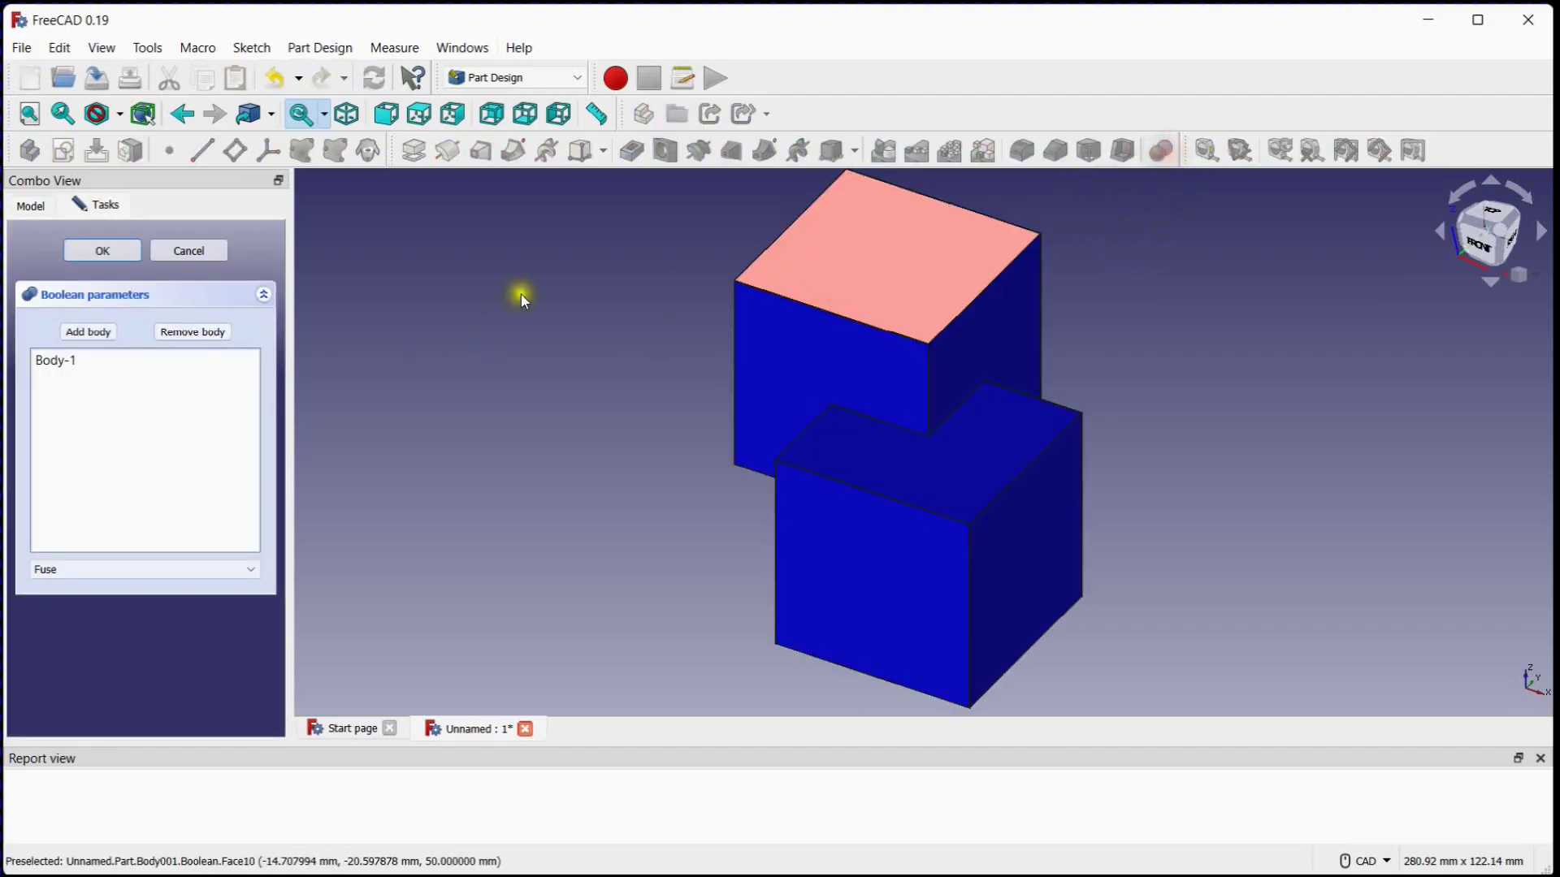
{"action": "left_click", "coordinate": [129, 569]}
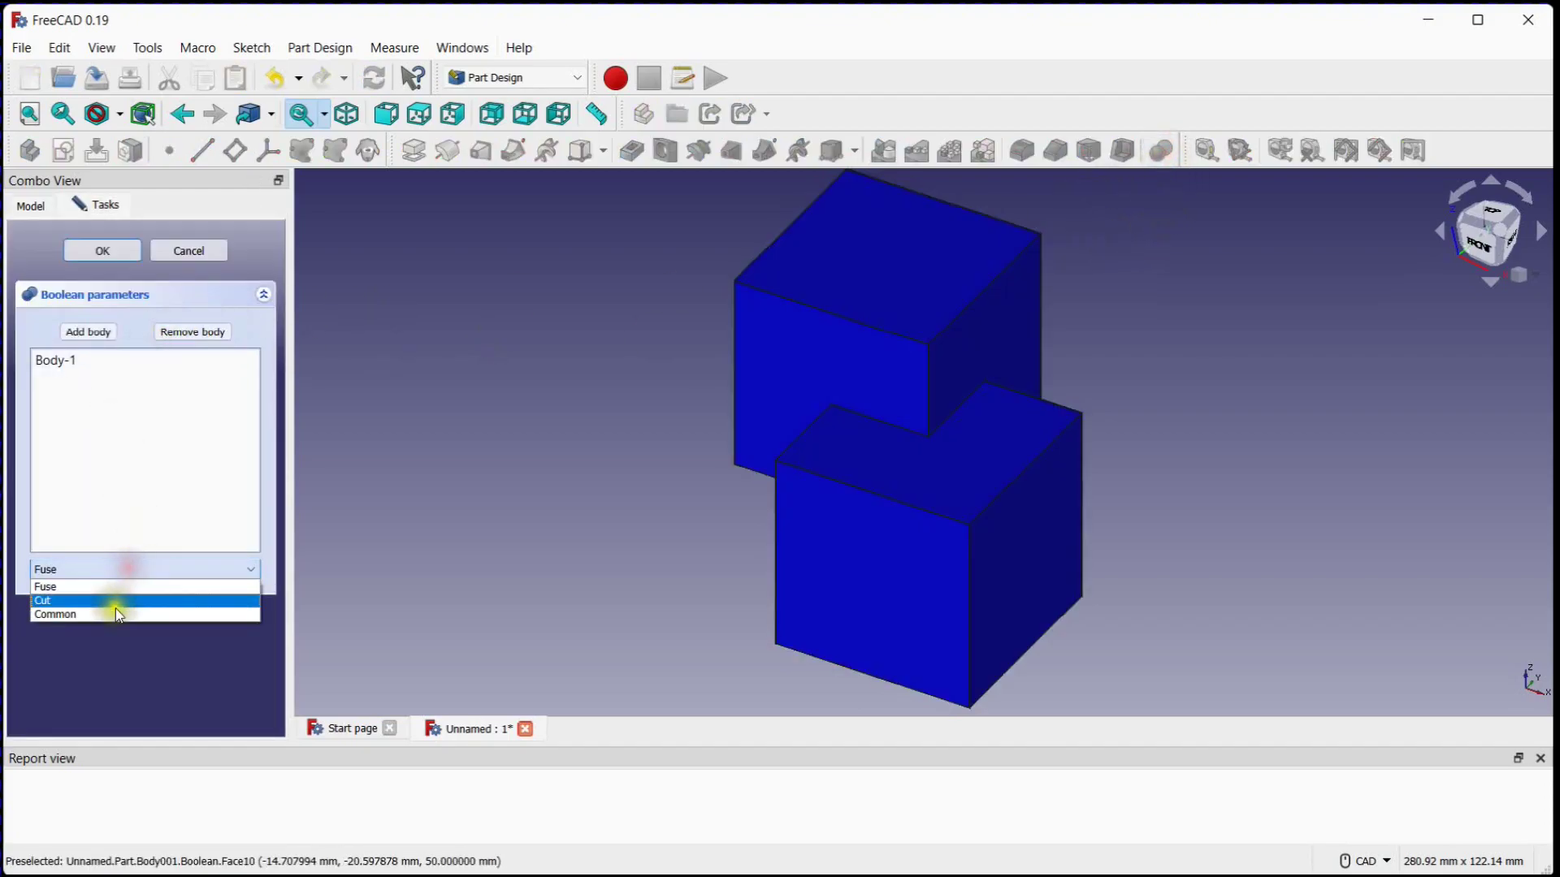
{"action": "left_click", "coordinate": [115, 611]}
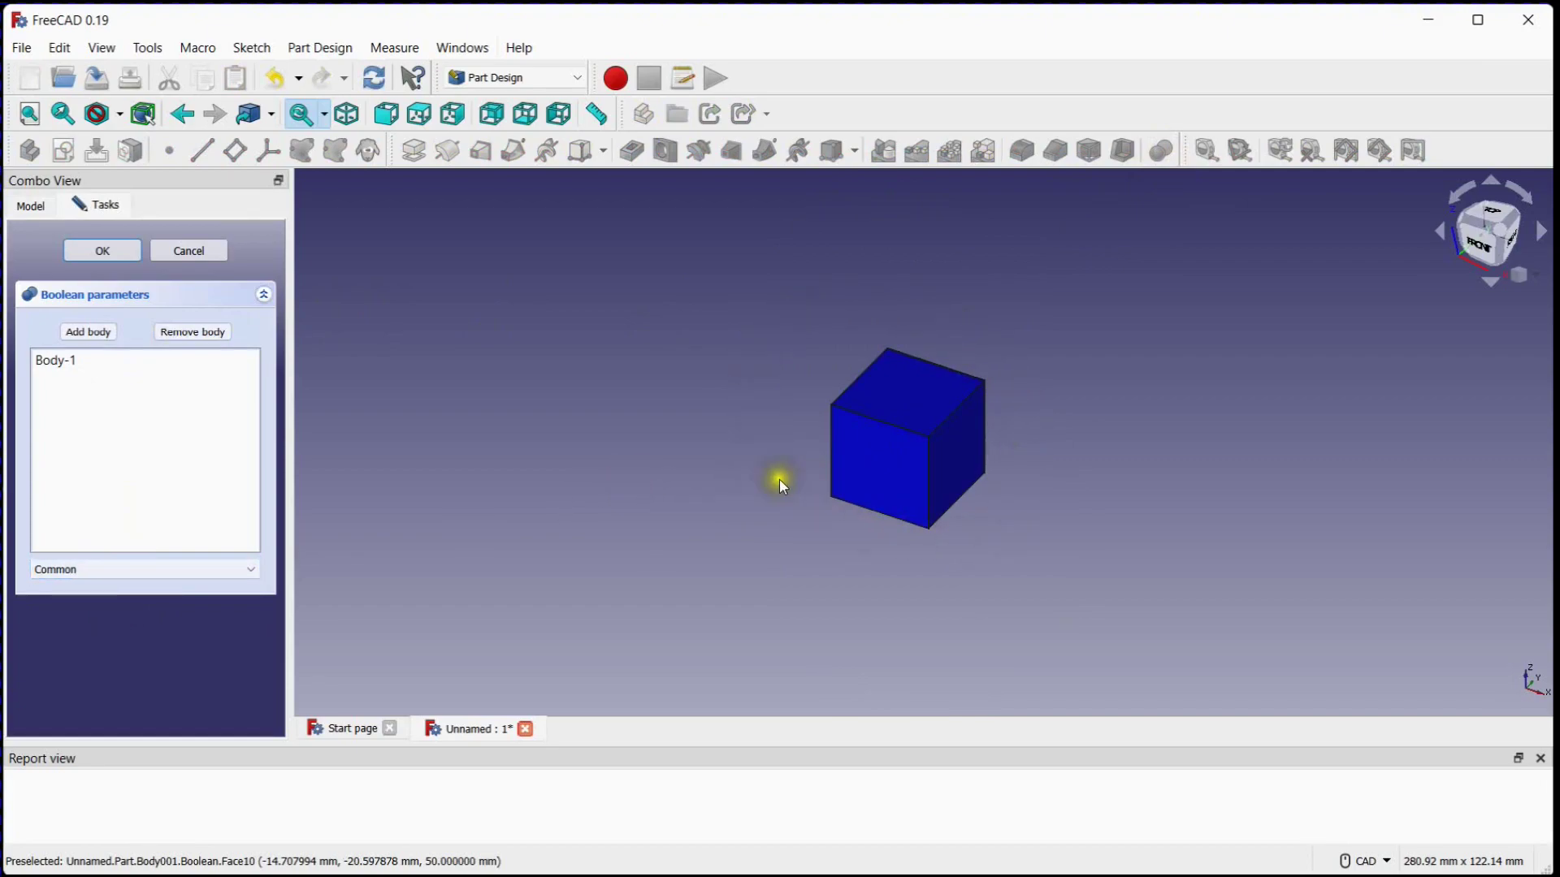
{"action": "left_click", "coordinate": [210, 251]}
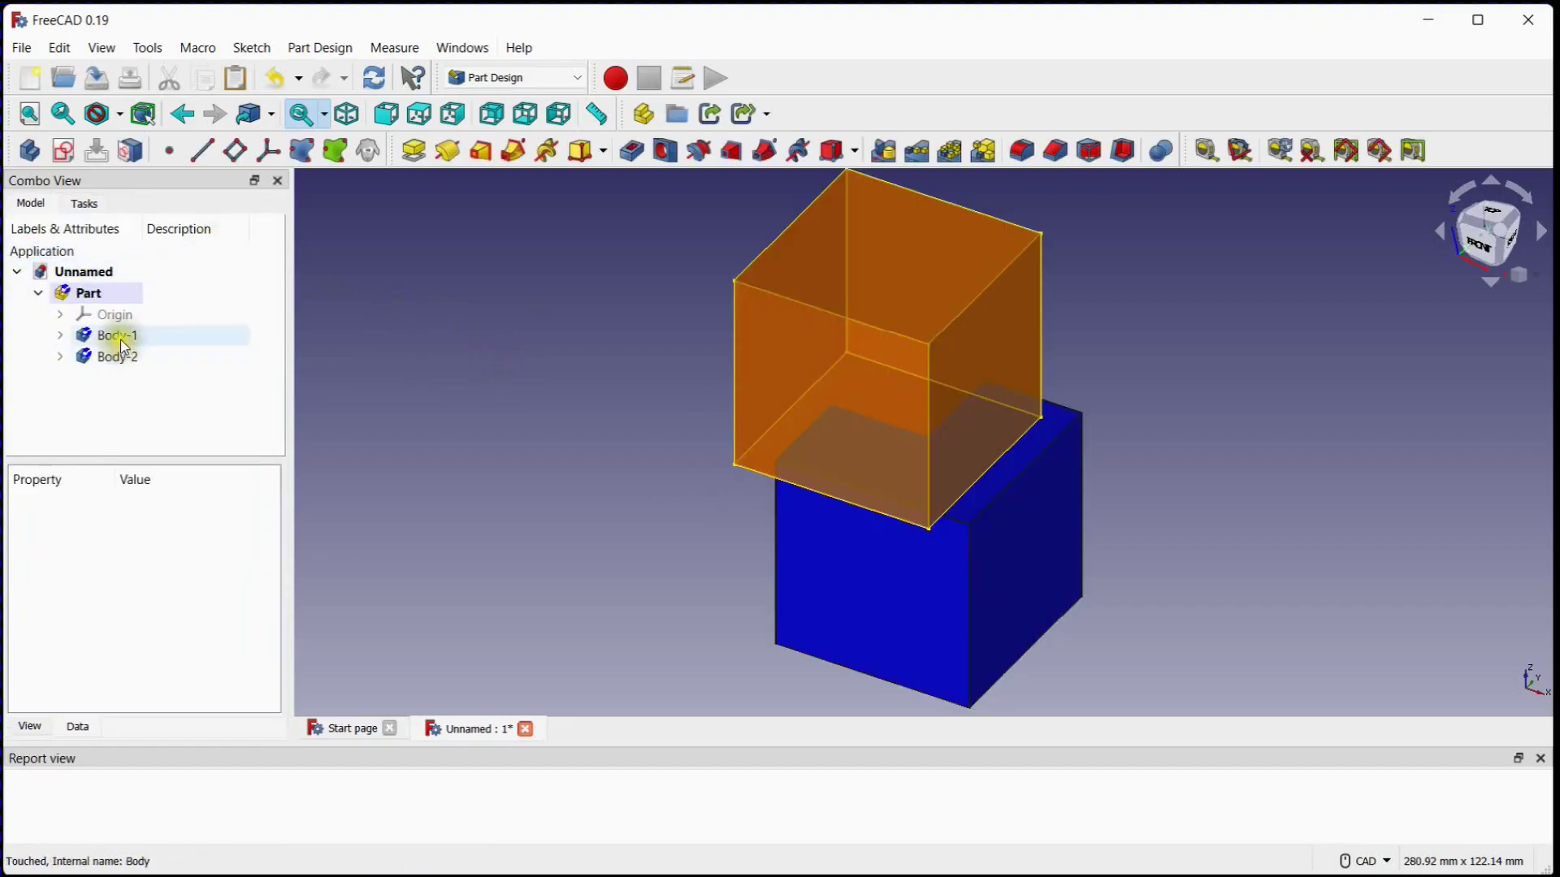
Step: Make Body-1 the active body and intersect it with Body-2 using a Boolean operation of type Common
{"action": "double_click", "coordinate": [121, 339]}
{"action": "left_click", "coordinate": [119, 400], "text": "ctrl"}
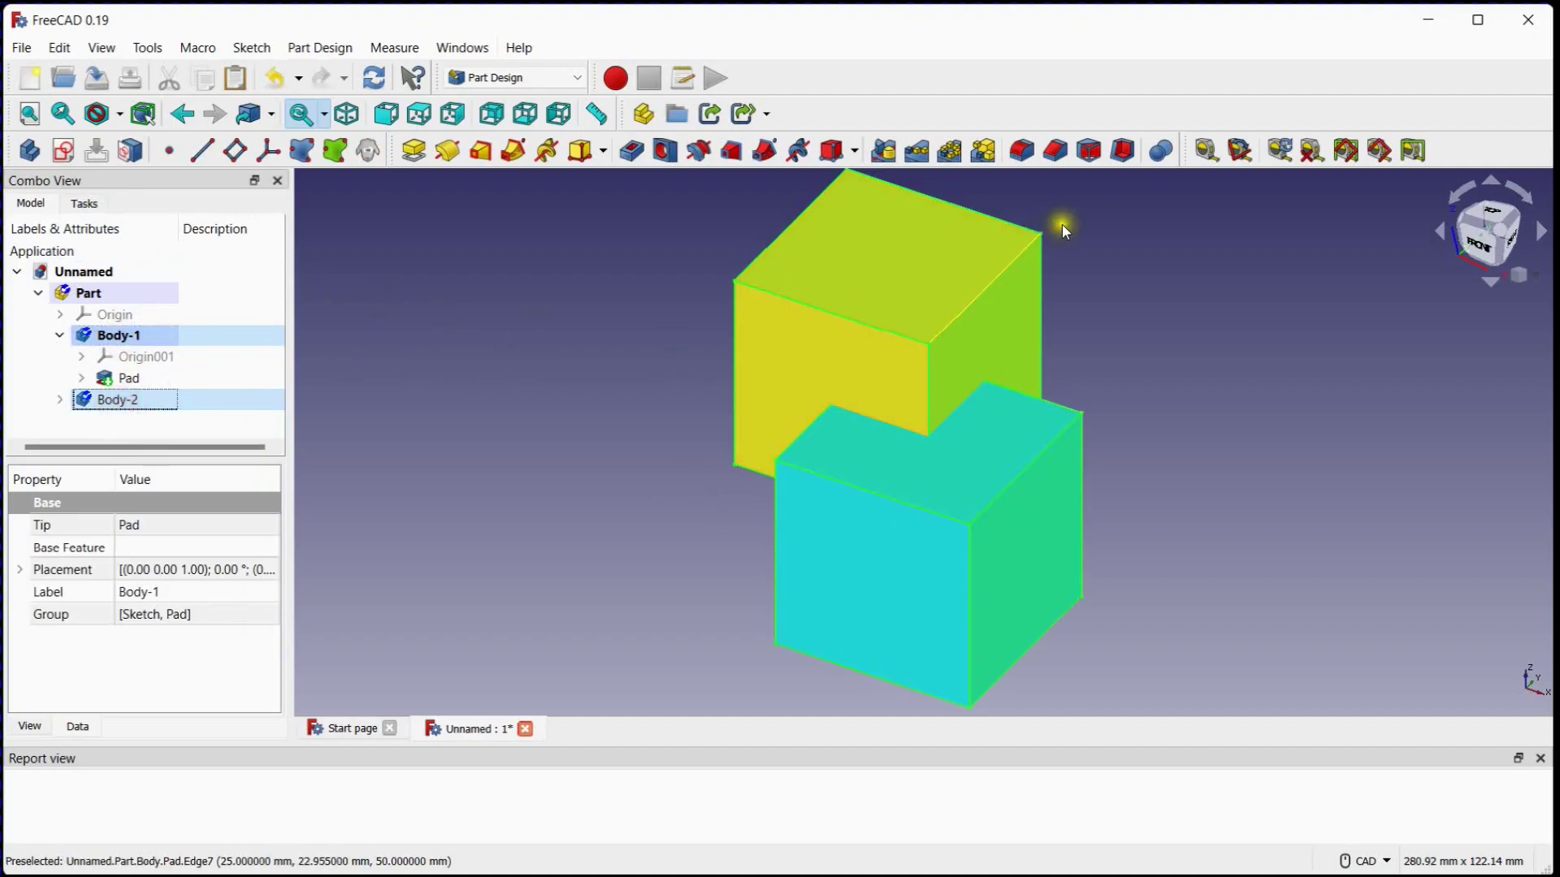
{"action": "left_click", "coordinate": [1160, 153]}
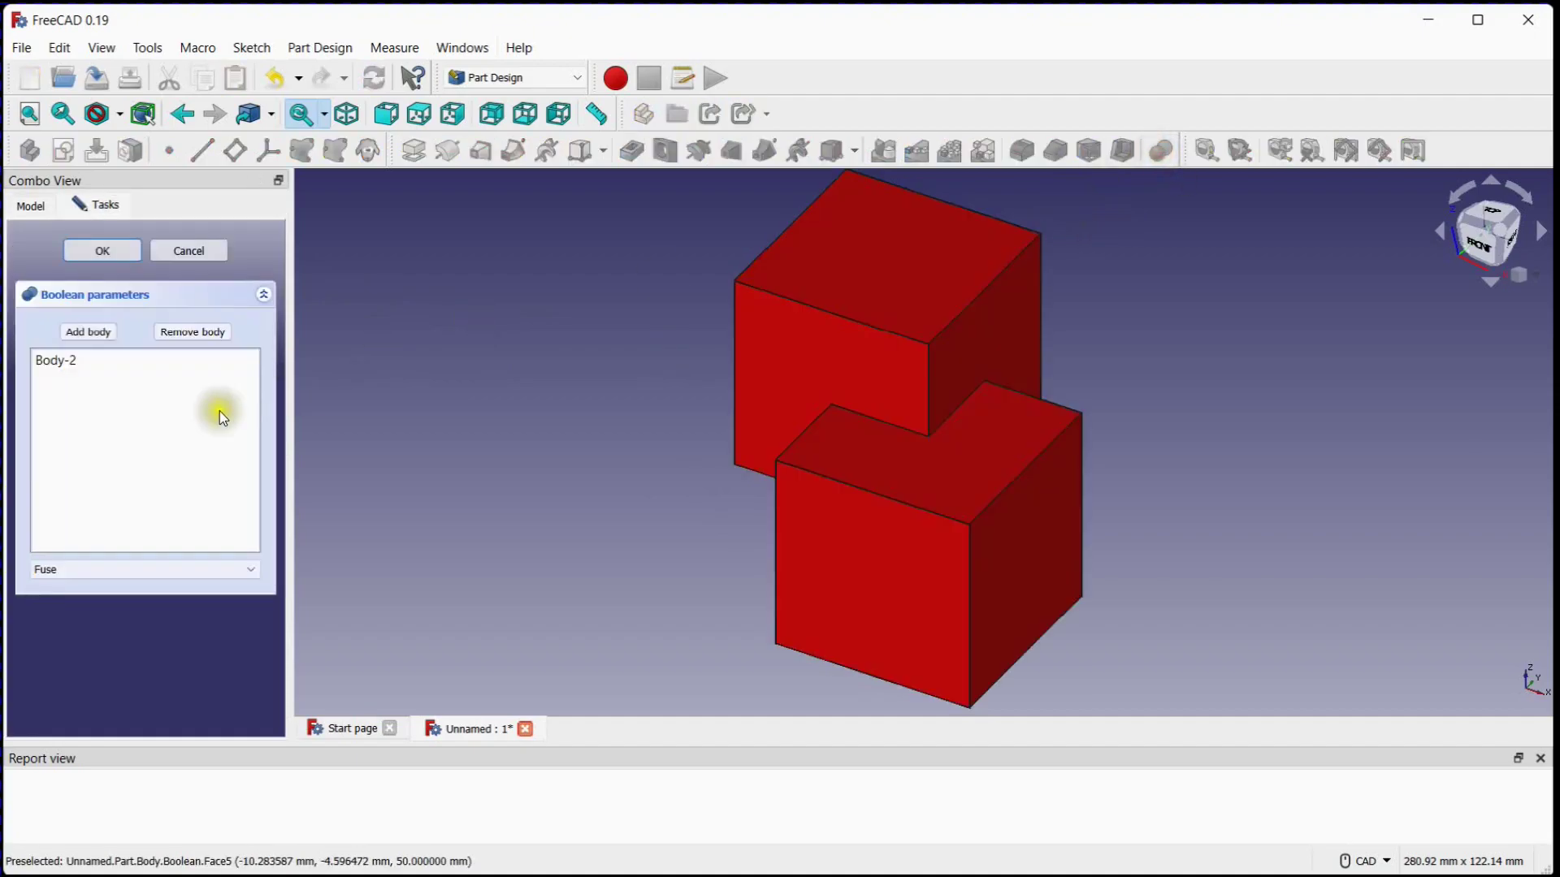
{"action": "left_click", "coordinate": [119, 568]}
{"action": "left_click", "coordinate": [114, 613]}
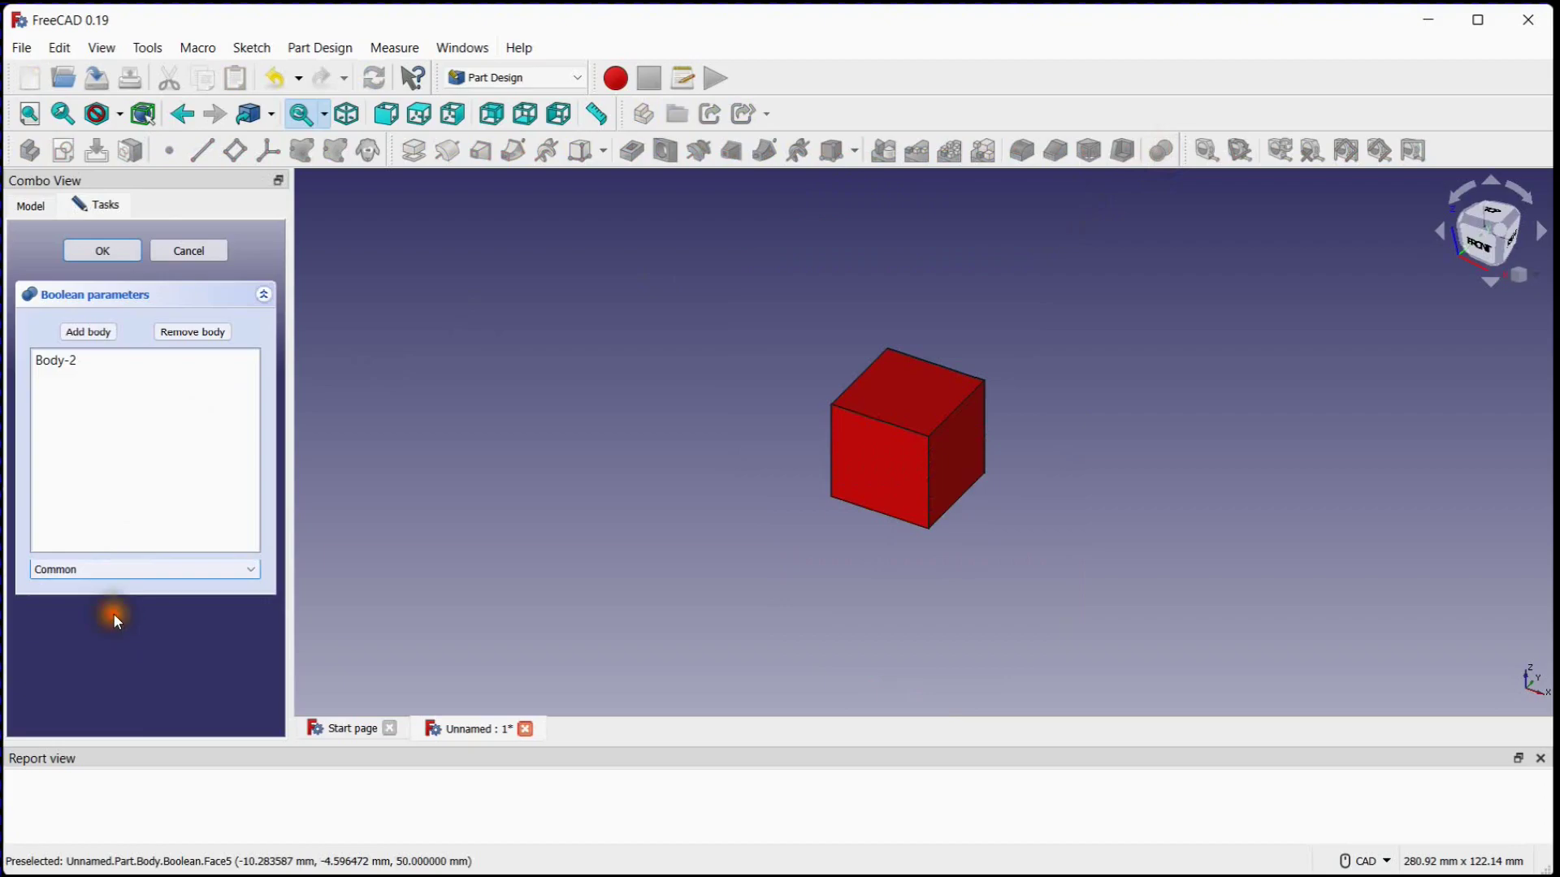